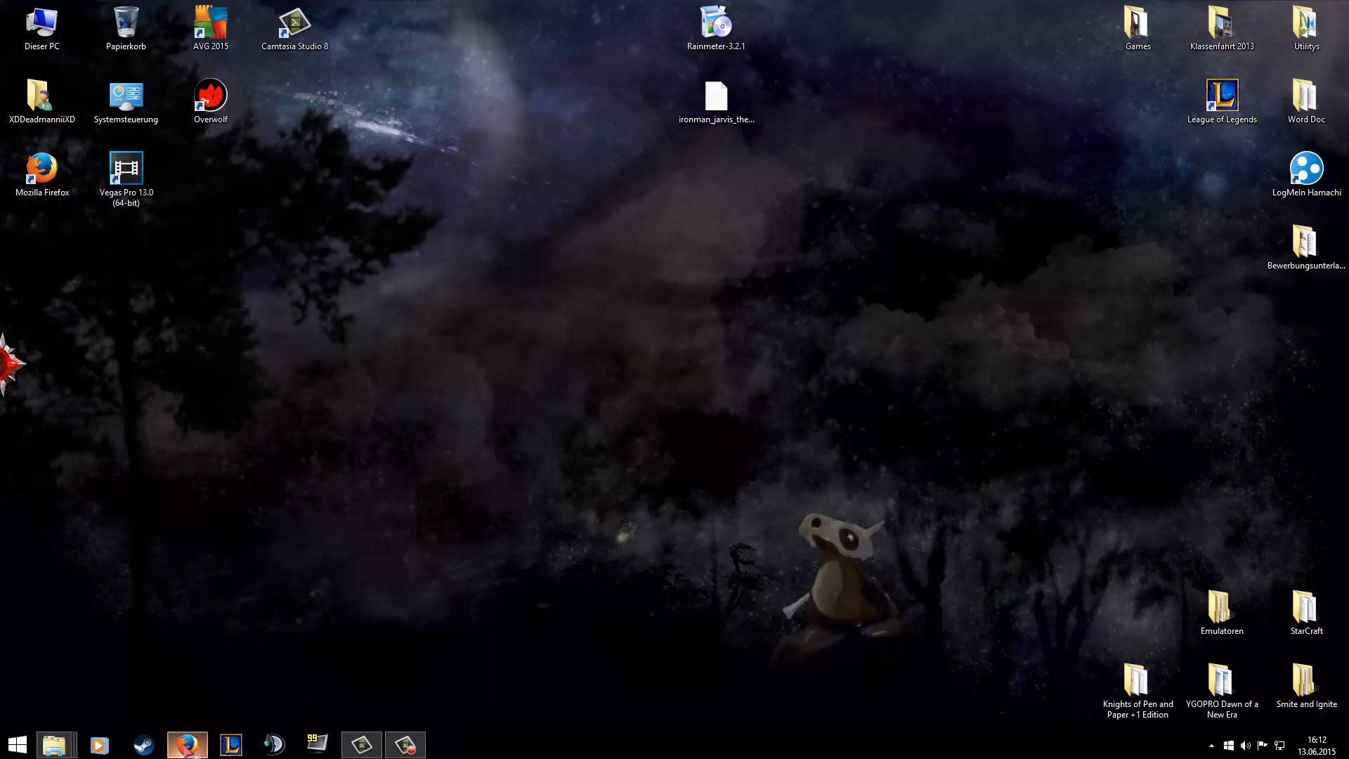
Switch to Firefox and look at the 3.2.1 Final and 3.3 Beta releases offered on rainmeter.net.
{"action": "left_click", "coordinate": [190, 747]}
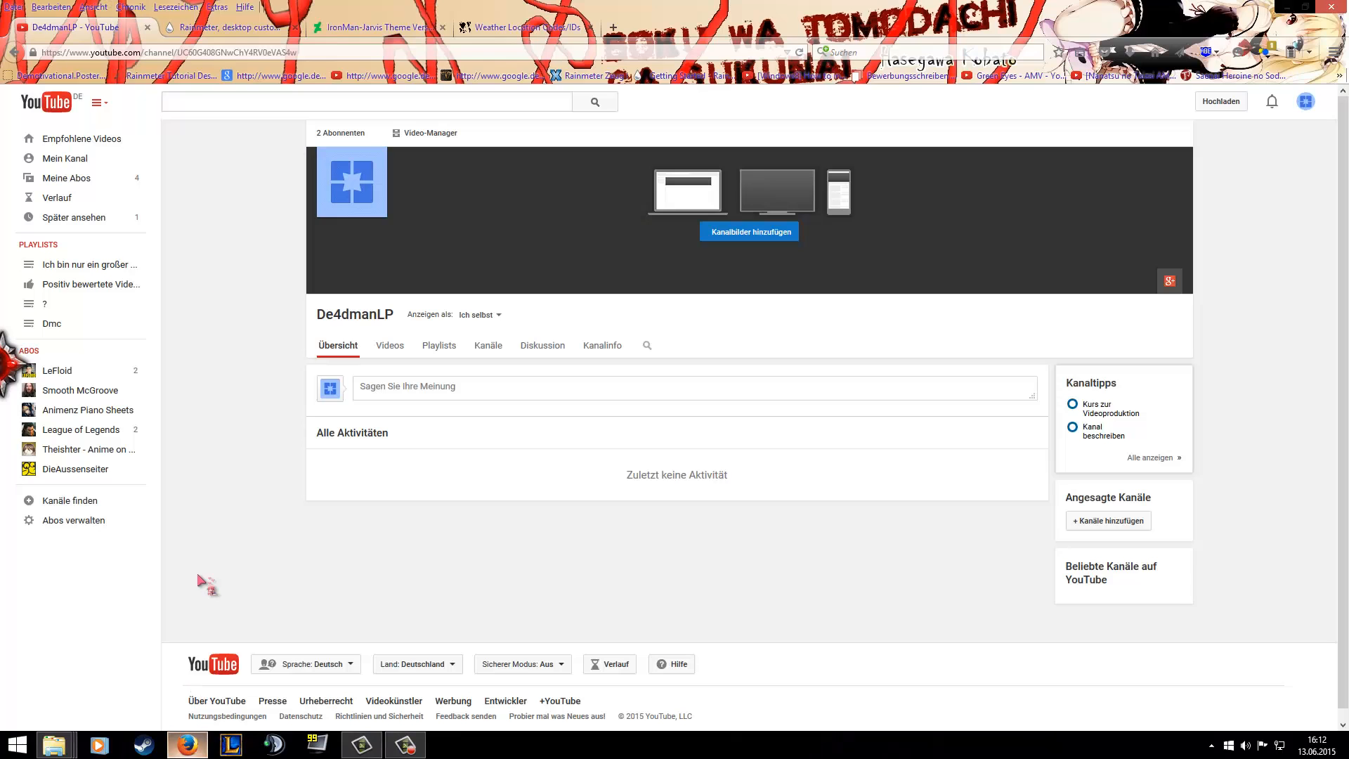
{"action": "left_click", "coordinate": [197, 28]}
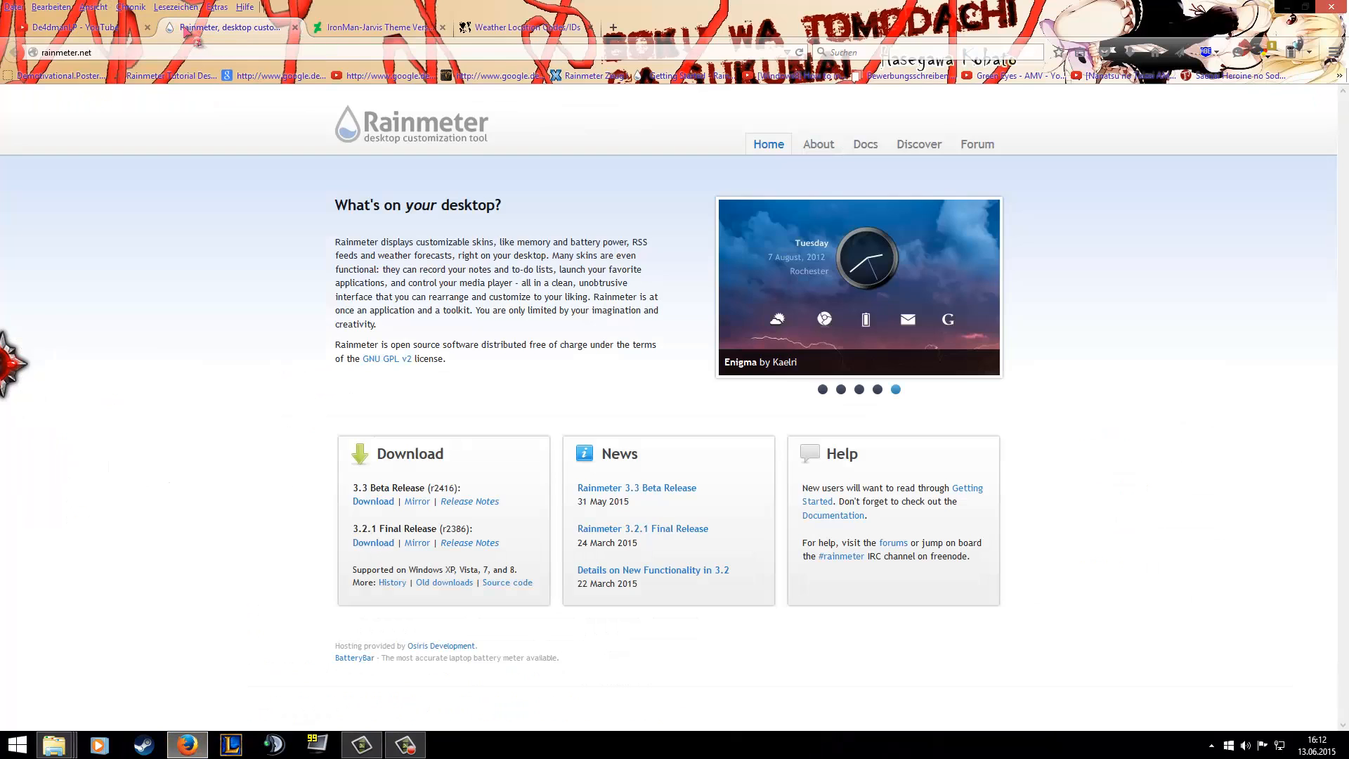
{"action": "left_click", "coordinate": [106, 52]}
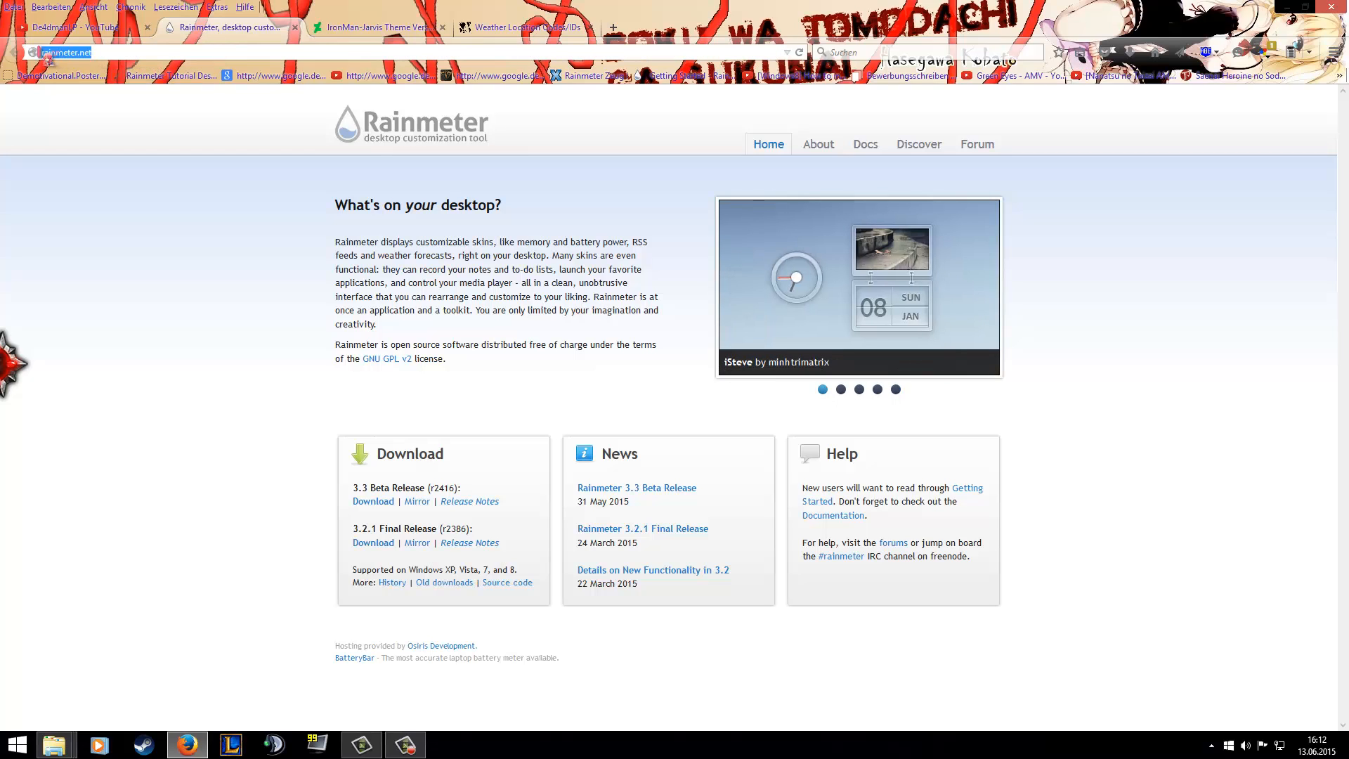
{"action": "left_click", "coordinate": [253, 220]}
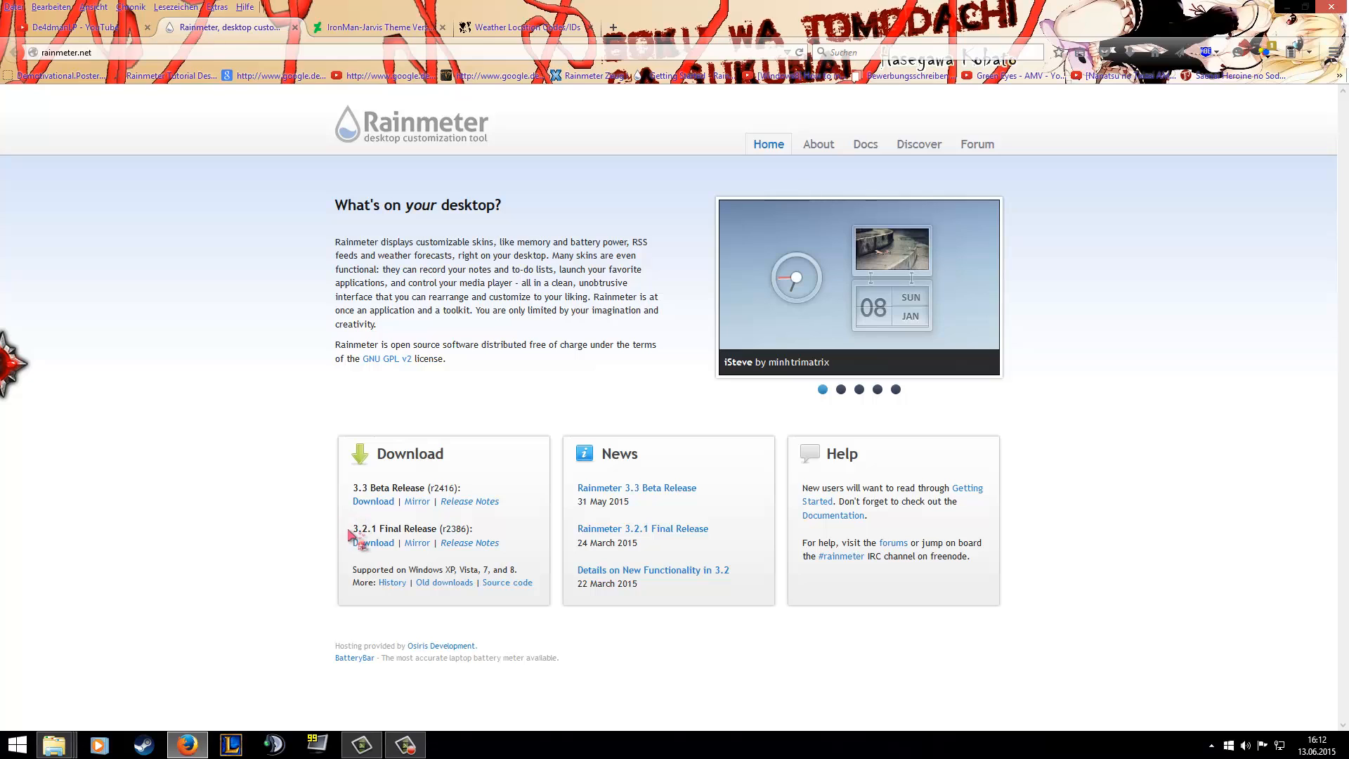
{"action": "left_click_drag", "start_coordinate": [352, 529], "coordinate": [442, 537]}
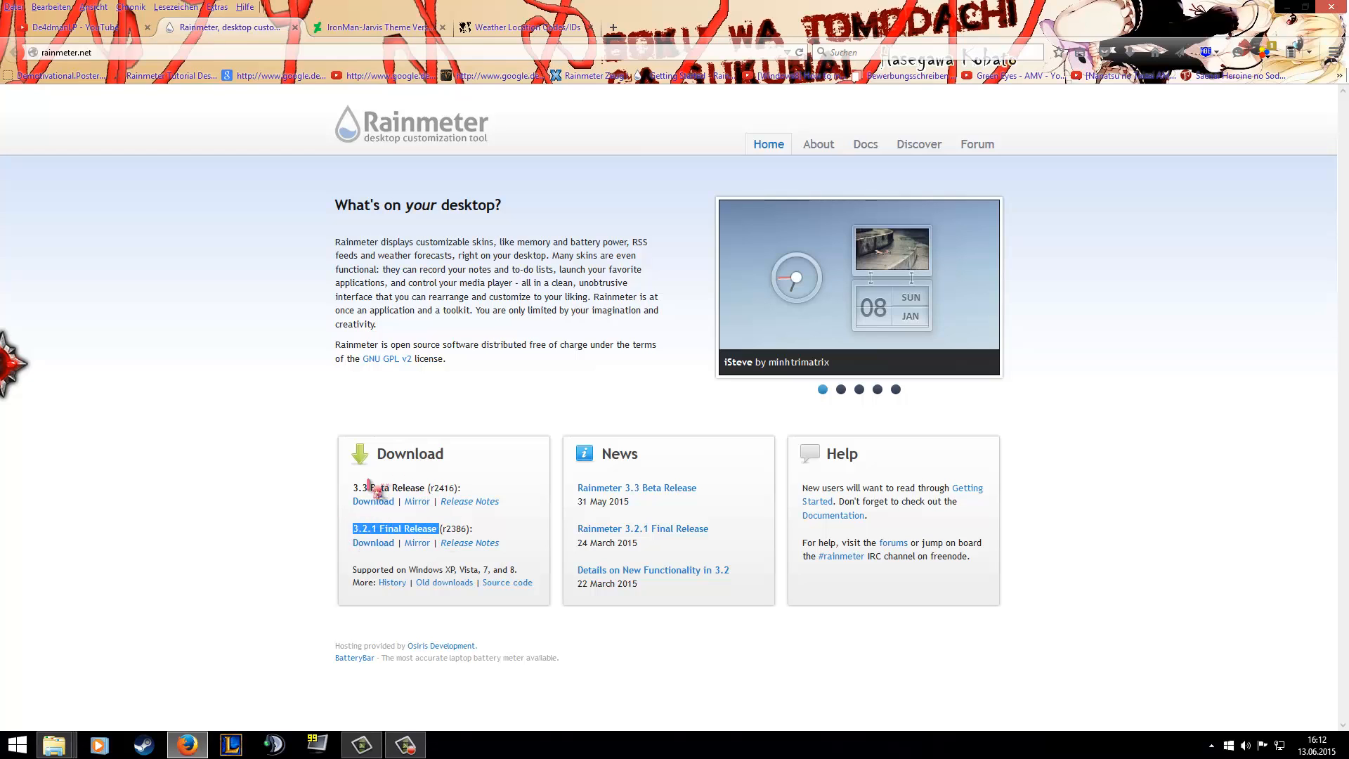
{"action": "left_click_drag", "start_coordinate": [369, 487], "coordinate": [421, 492]}
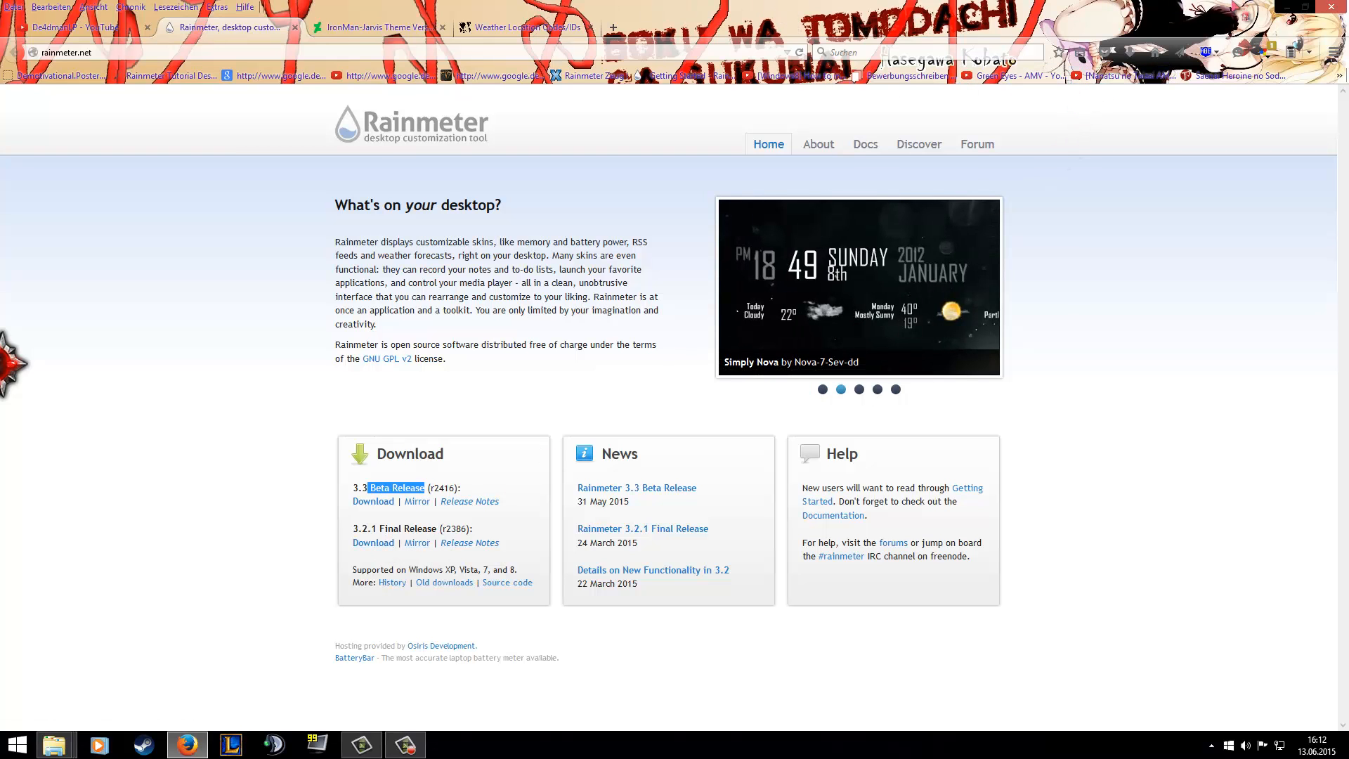
{"action": "left_click", "coordinate": [1291, 7]}
Start the Rainmeter-3.2.1 installer from the desktop with English as the installer language.
{"action": "double_click", "coordinate": [716, 24]}
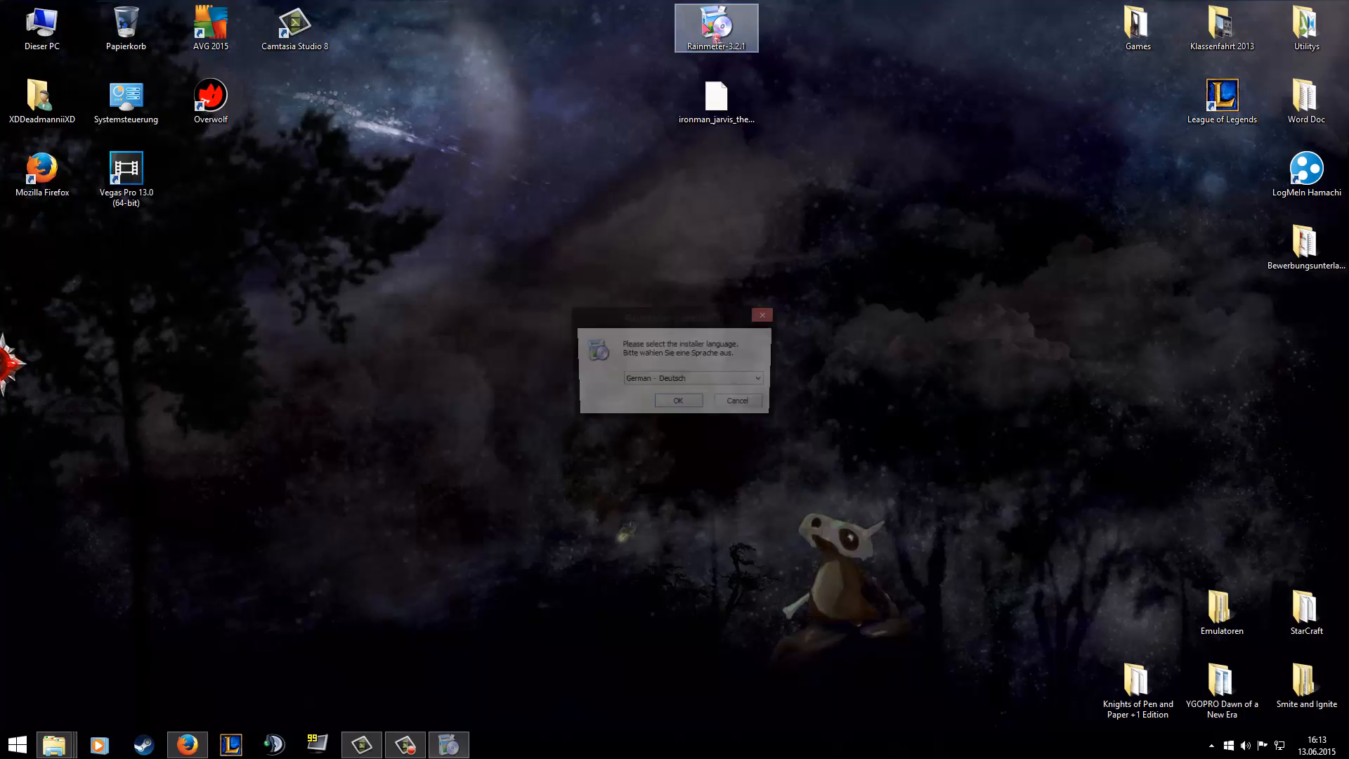
{"action": "left_click", "coordinate": [691, 380]}
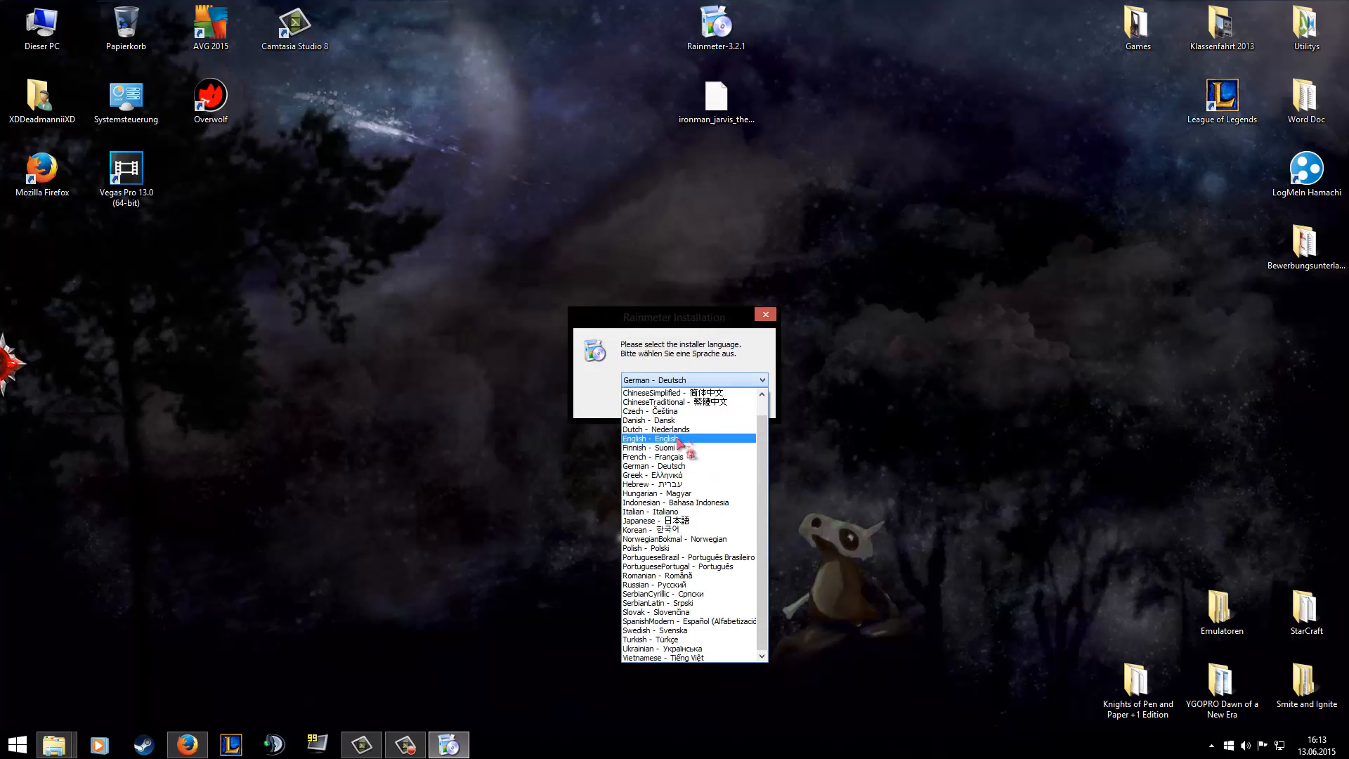
{"action": "left_click", "coordinate": [679, 437]}
{"action": "left_click", "coordinate": [693, 405]}
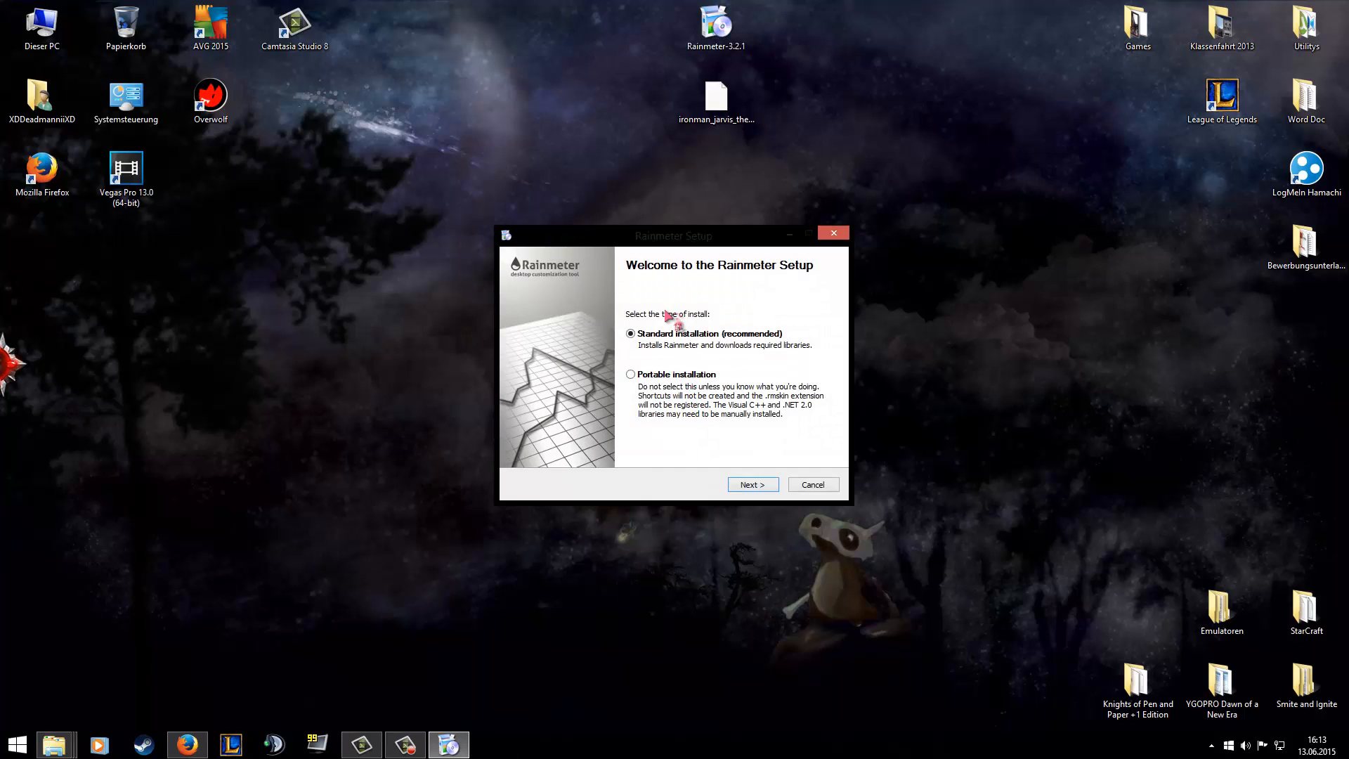
Run the standard 64-bit installation into C:\Program Files\Rainmeter with launch on startup, and run Rainmeter when setup finishes.
{"action": "left_click", "coordinate": [751, 486]}
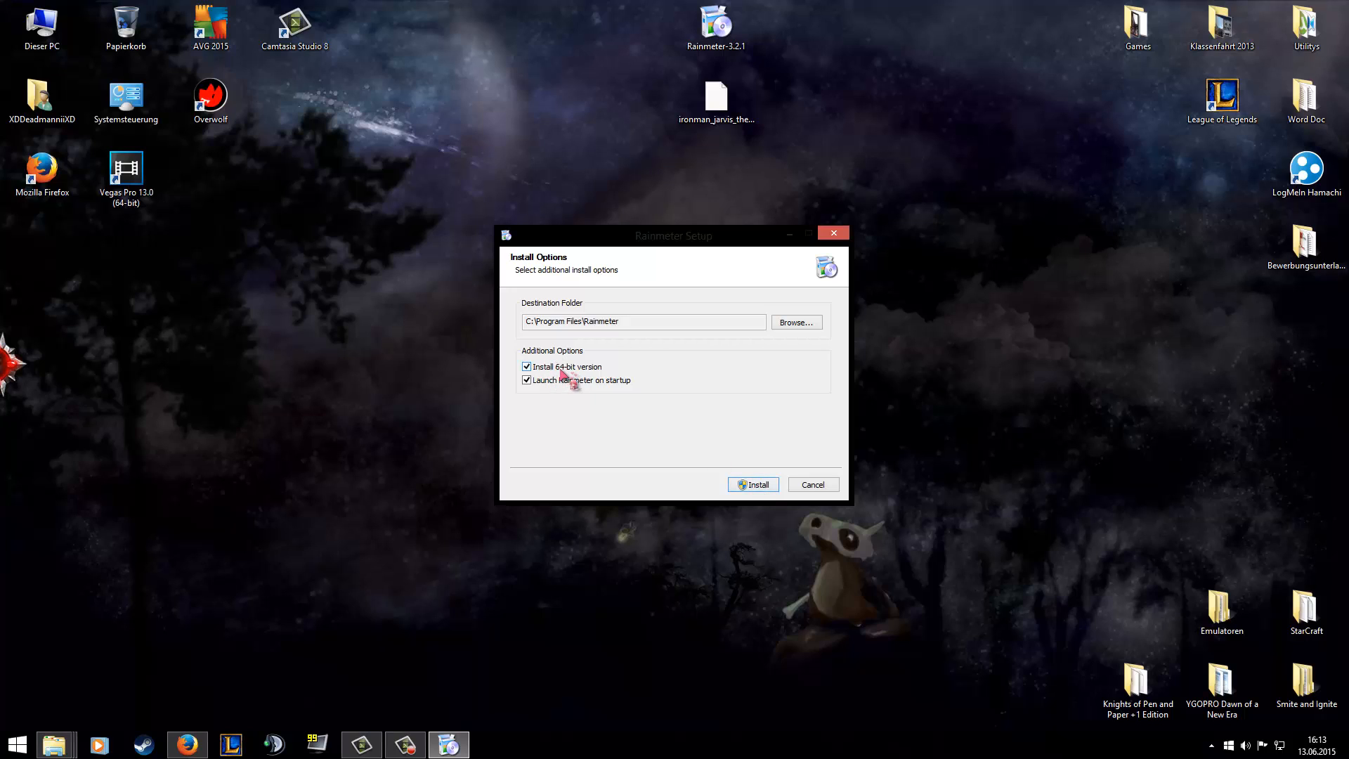
{"action": "left_click", "coordinate": [751, 487]}
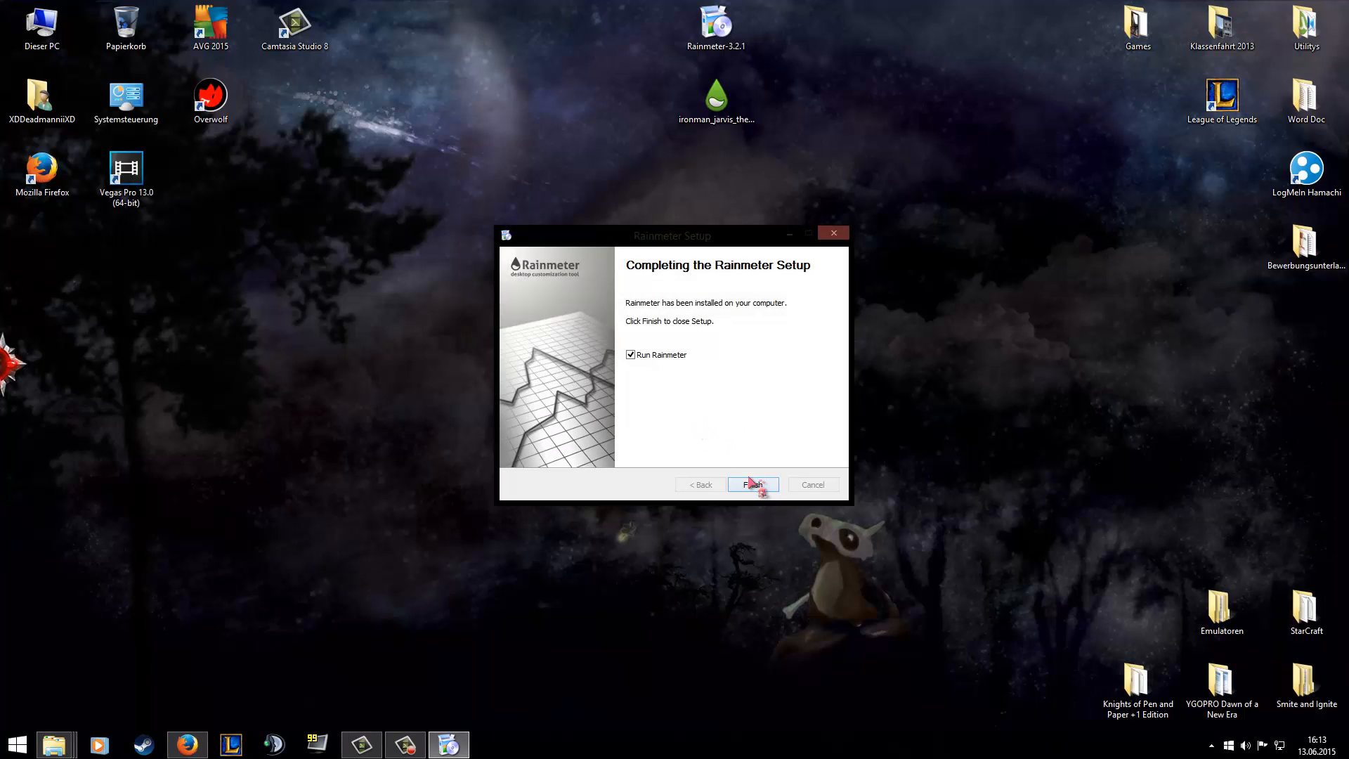
{"action": "left_click", "coordinate": [753, 484]}
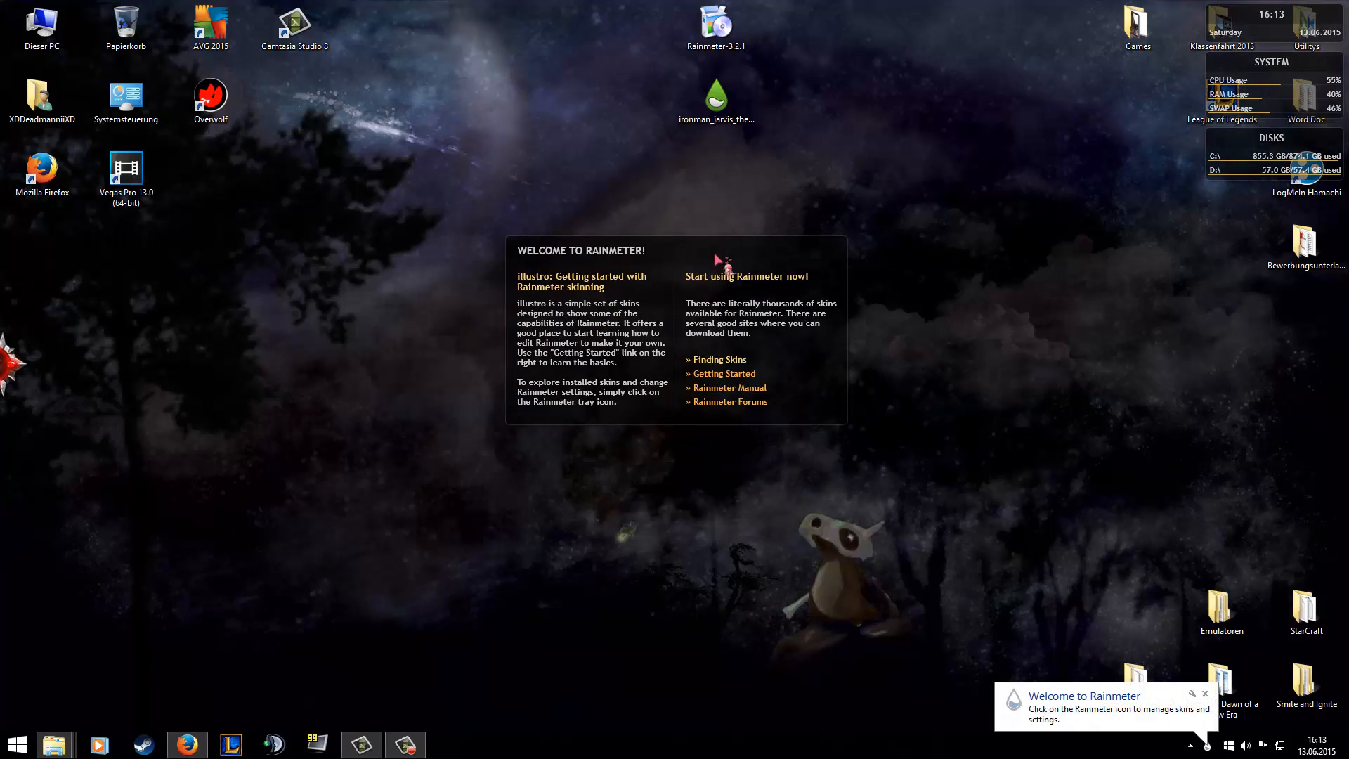
Unload the default illustro skins from the desktop: the welcome panel, disks, system and clock.
{"action": "right_click", "coordinate": [715, 256]}
{"action": "left_click", "coordinate": [753, 412]}
{"action": "right_click", "coordinate": [1233, 154]}
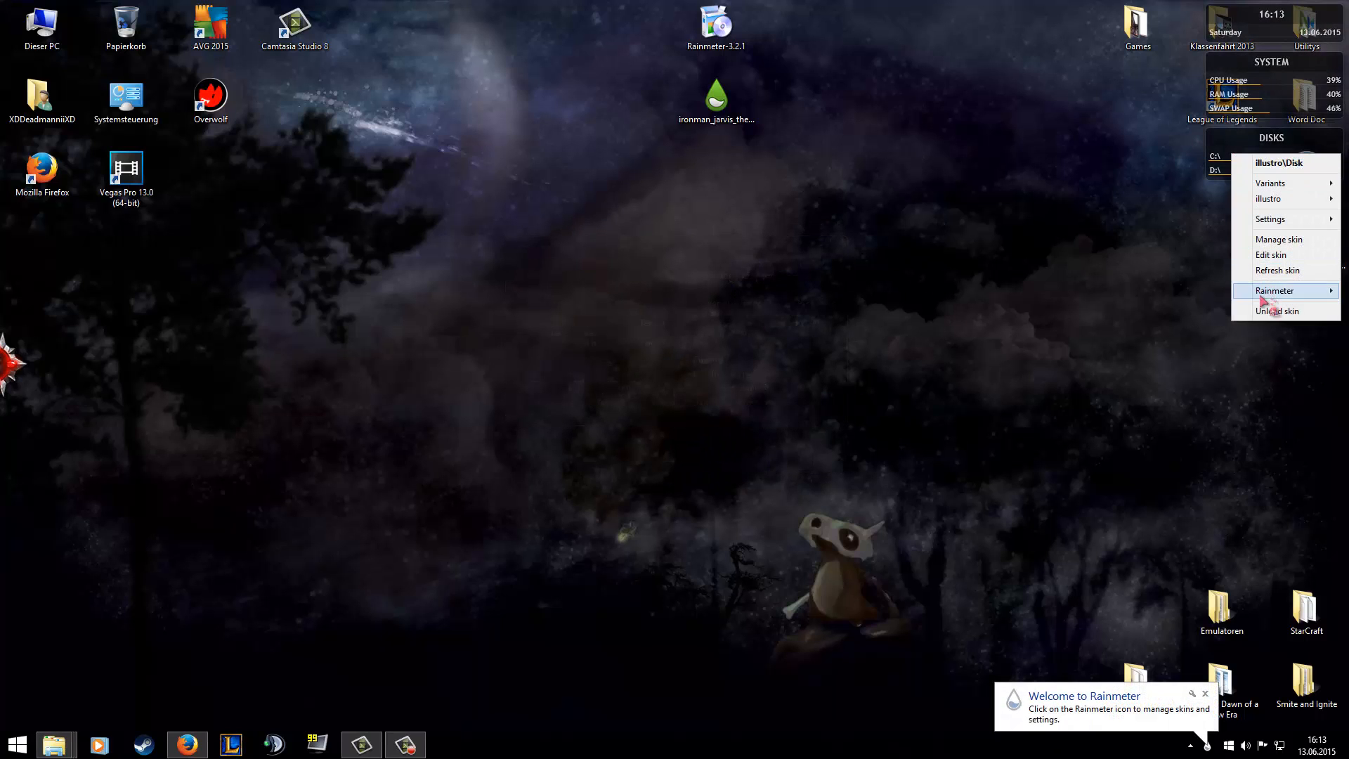
{"action": "left_click", "coordinate": [1277, 311]}
{"action": "right_click", "coordinate": [1235, 83]}
{"action": "left_click", "coordinate": [1279, 242]}
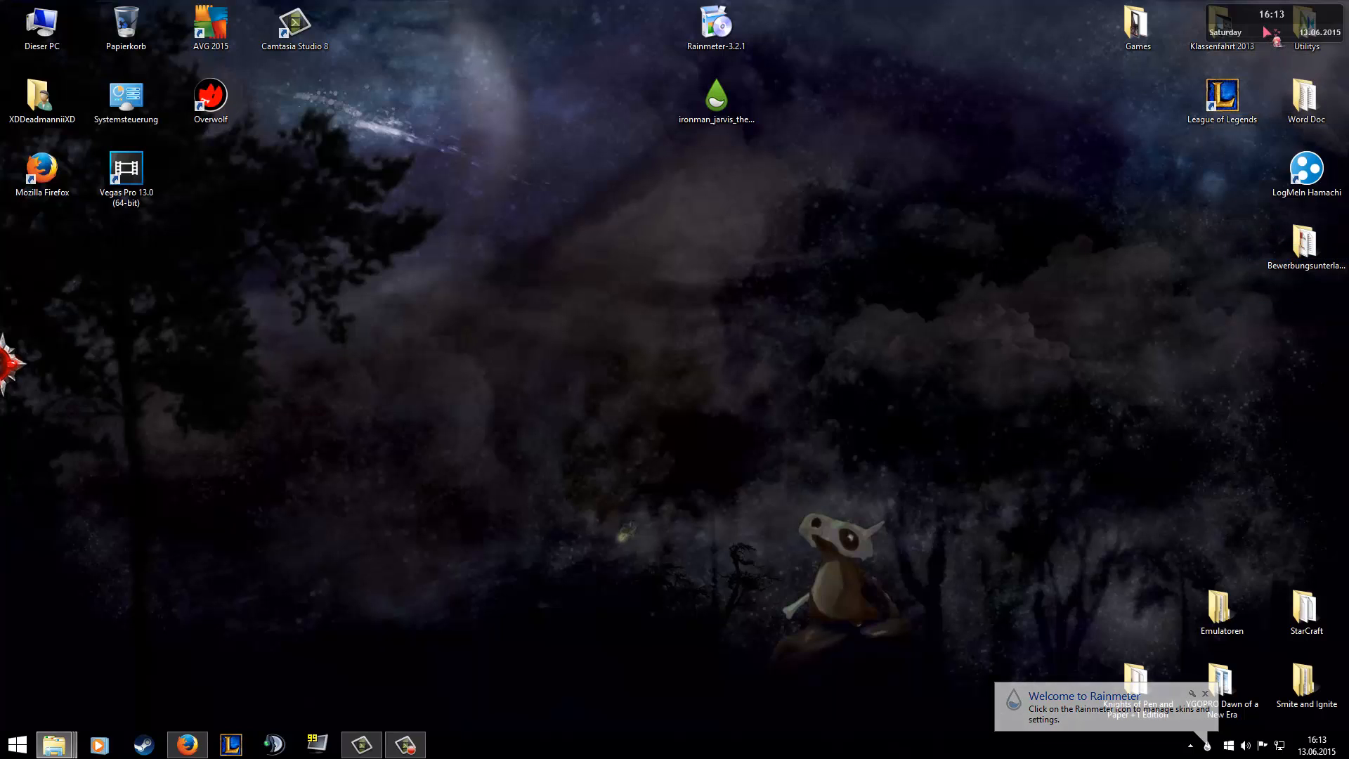
{"action": "right_click", "coordinate": [1265, 32]}
{"action": "left_click", "coordinate": [1277, 180]}
Switch to Firefox and review the IronMan-Jarvis Theme Version 2 page on DeviantArt.
{"action": "left_click", "coordinate": [720, 116]}
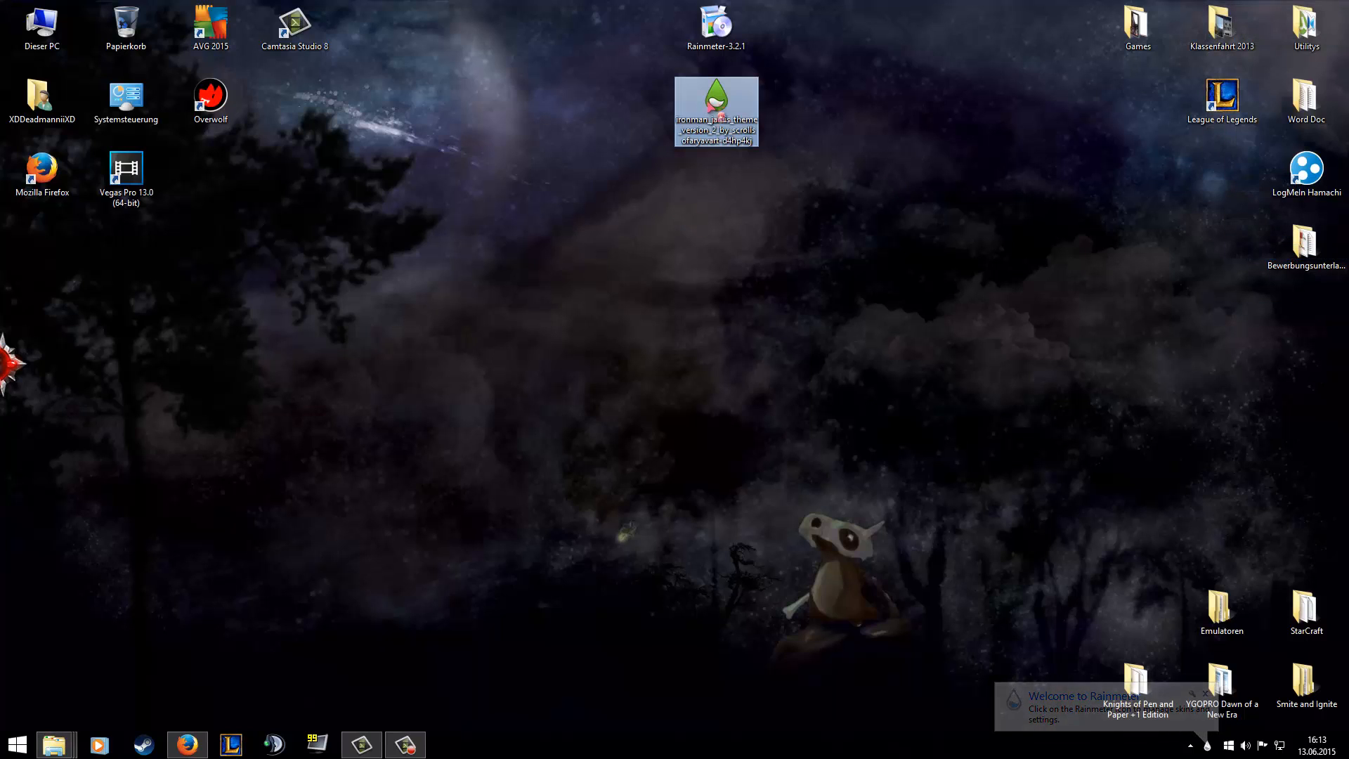
{"action": "mouse_move", "coordinate": [189, 750]}
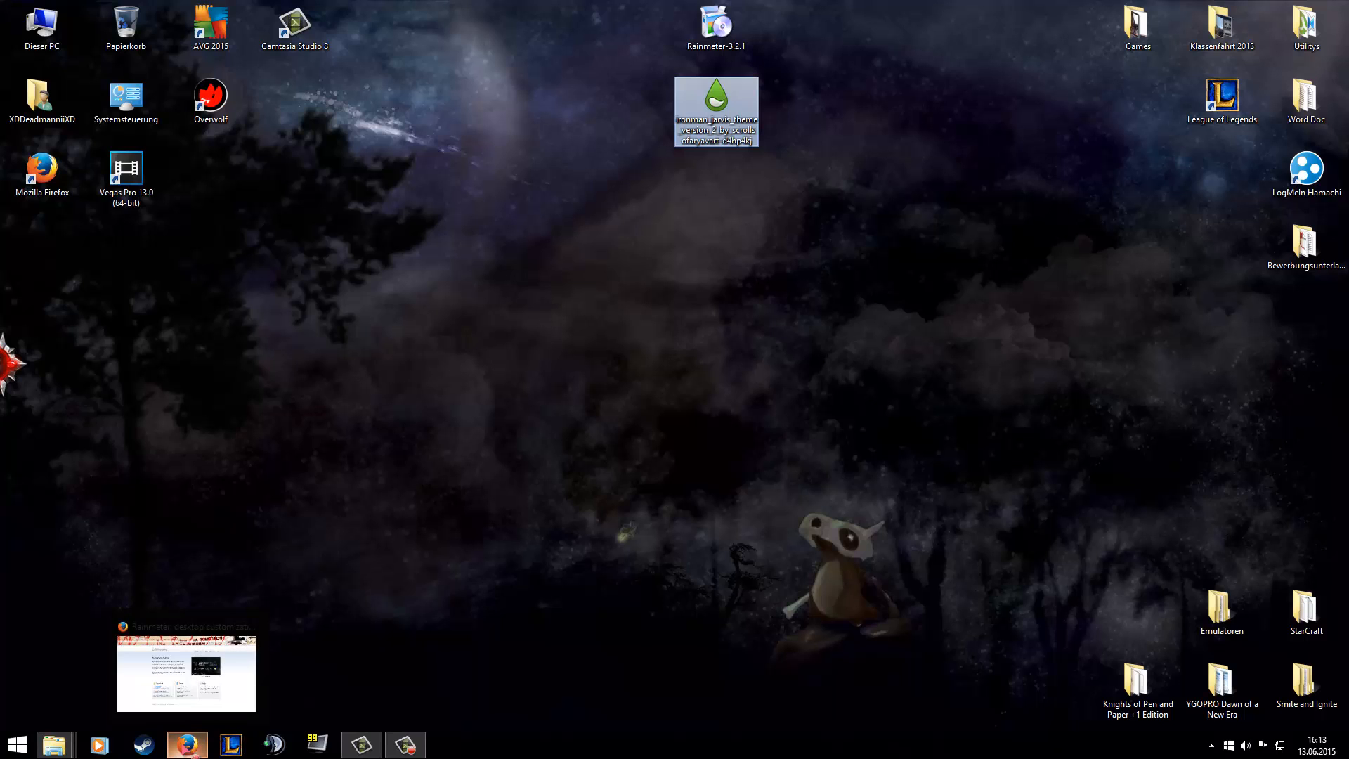
{"action": "left_click", "coordinate": [187, 746]}
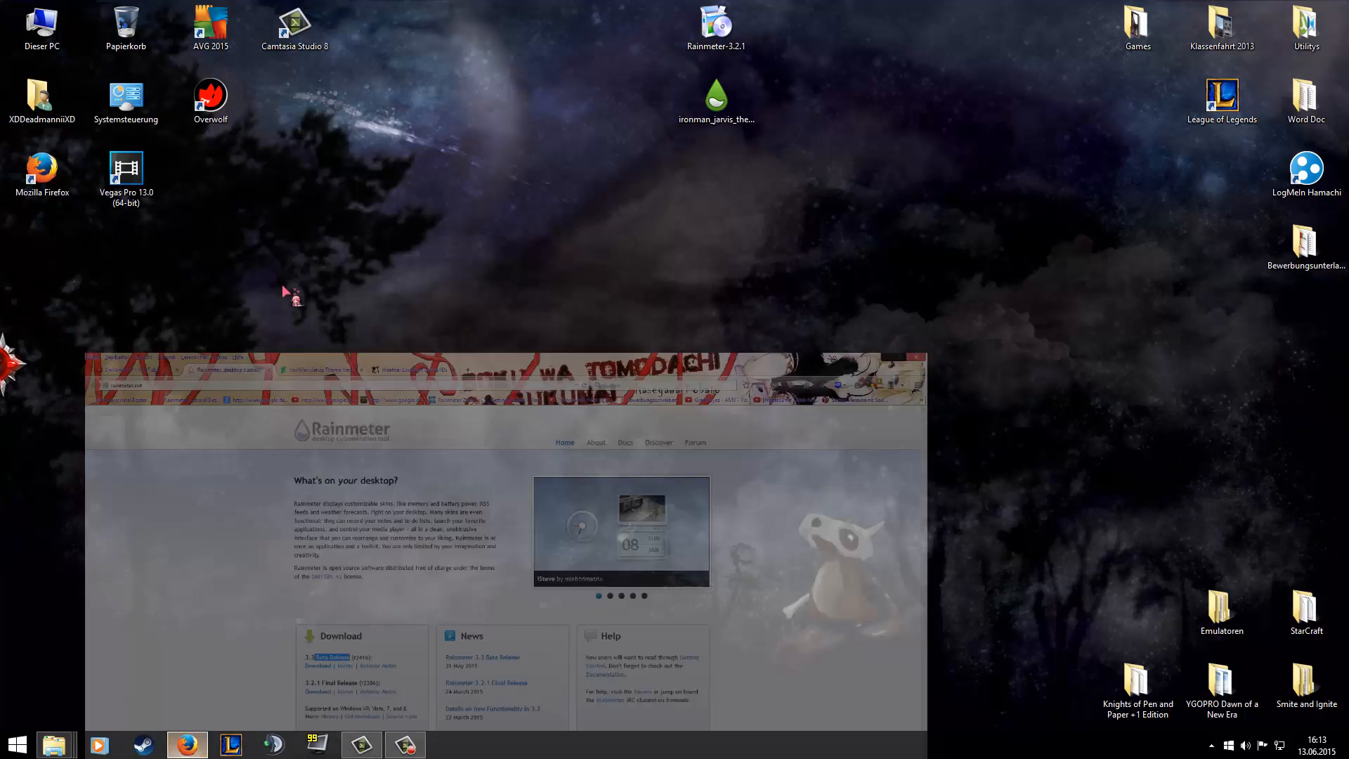
{"action": "left_click", "coordinate": [344, 29]}
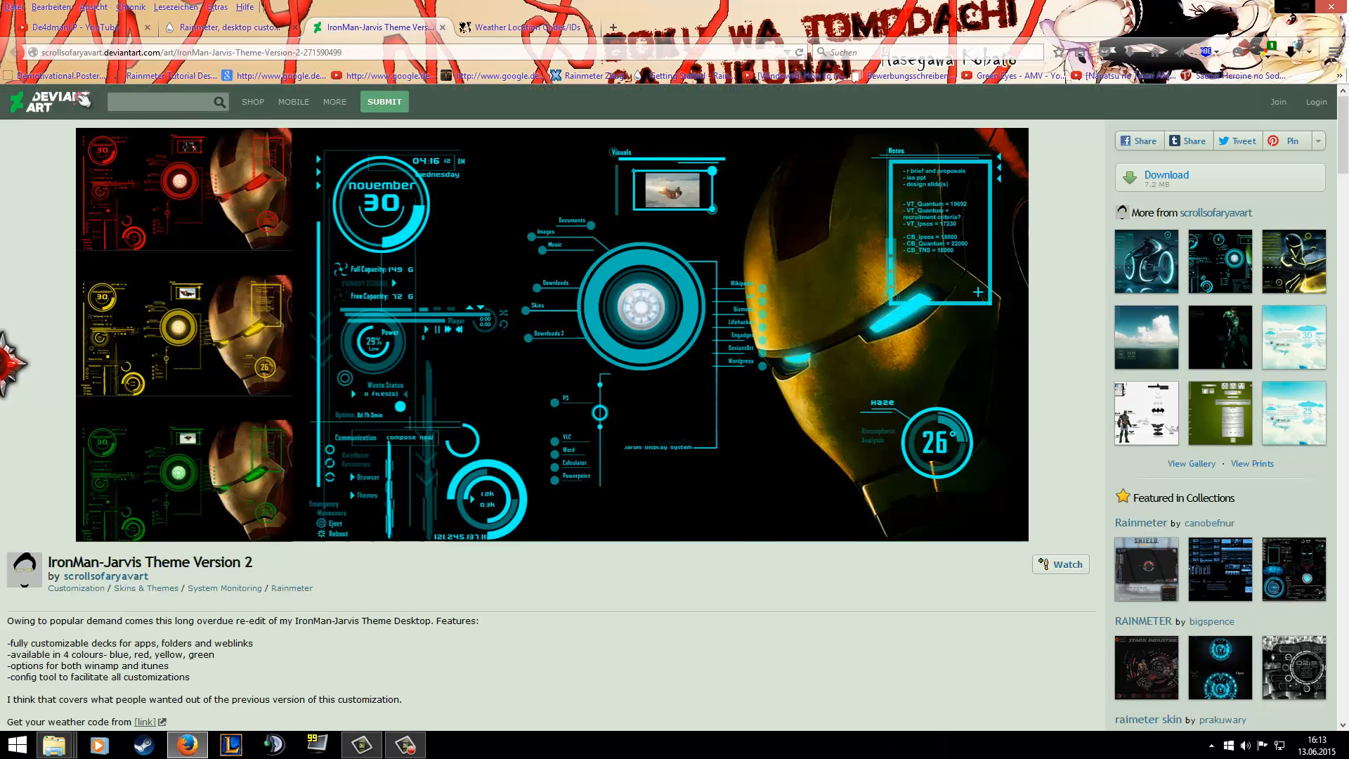
{"action": "scroll", "coordinate": [199, 353], "scroll_direction": "down", "scroll_amount": 4}
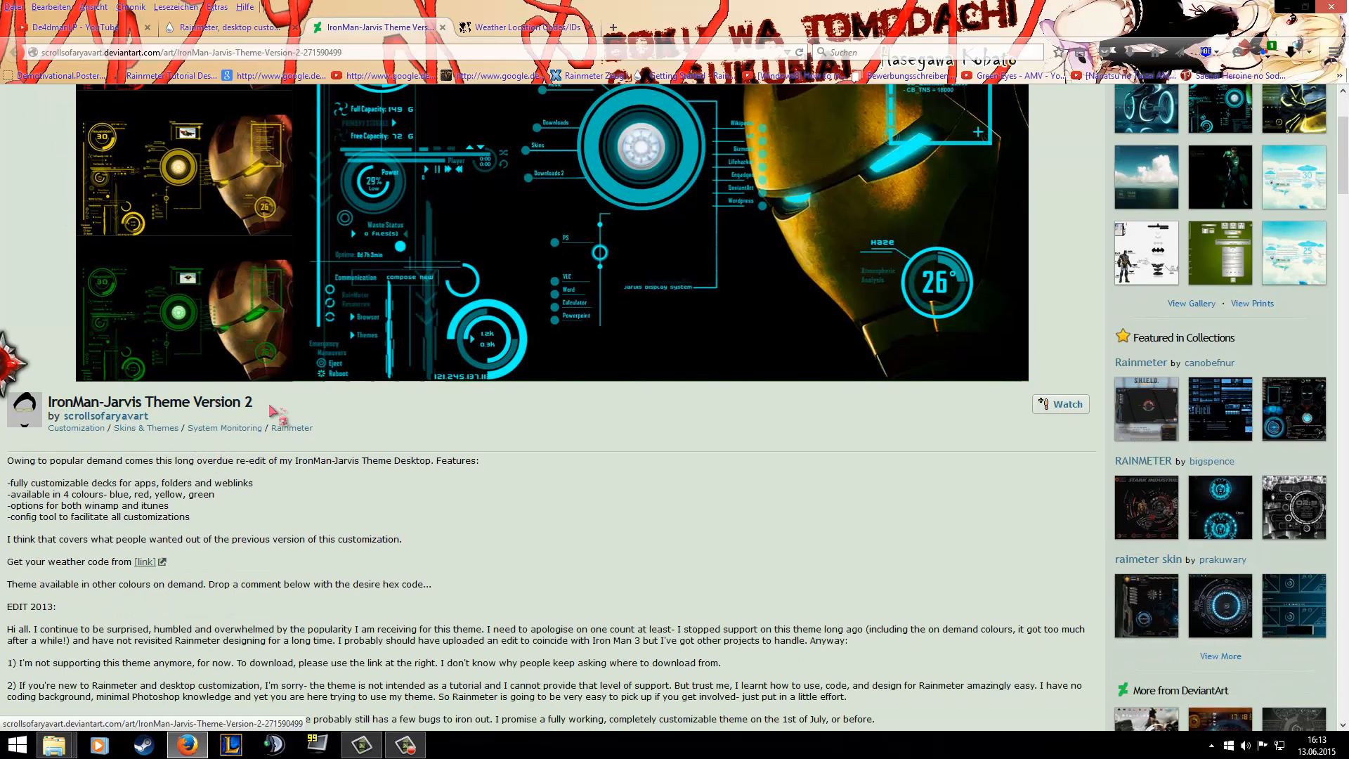
{"action": "scroll", "coordinate": [344, 416], "scroll_direction": "up", "scroll_amount": 4}
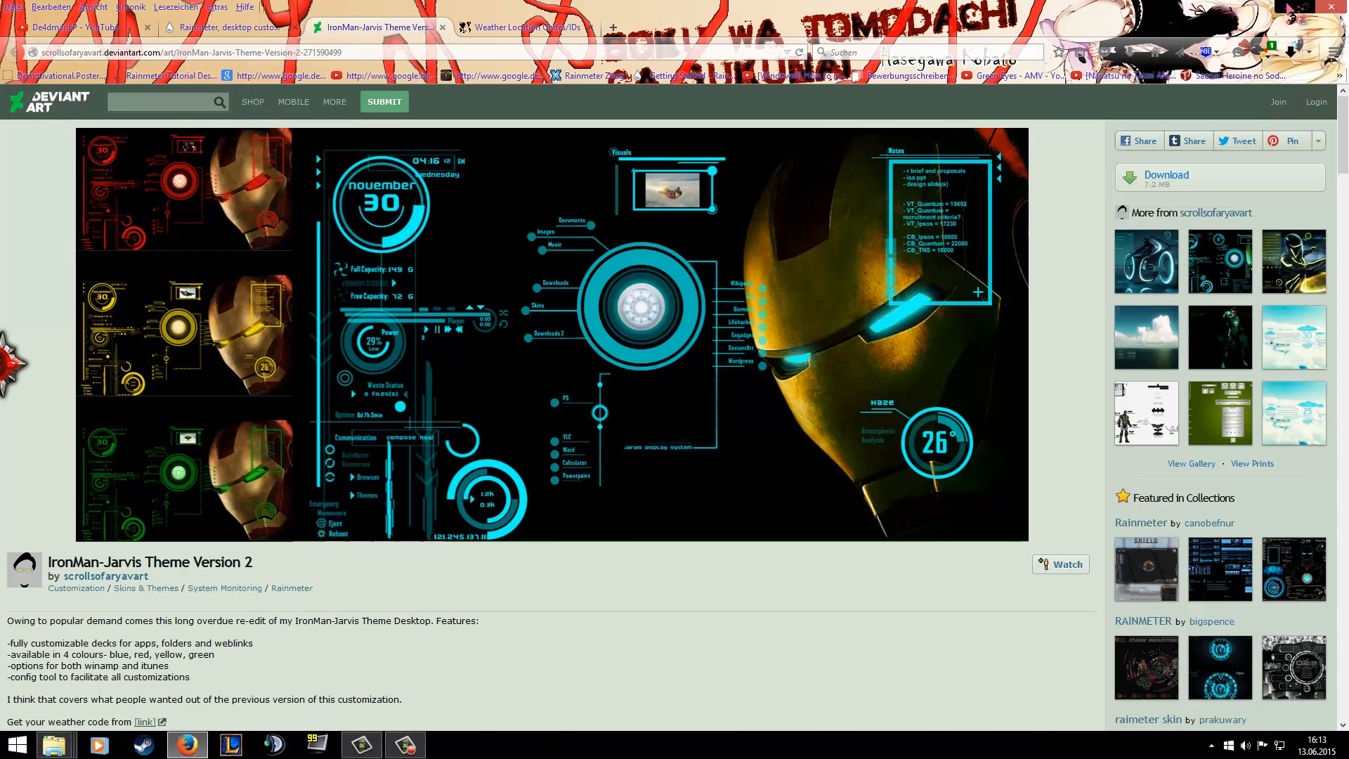
Install the Iron Man skin from the downloaded theme package on the desktop, applying its included layout.
{"action": "left_click", "coordinate": [1293, 5]}
{"action": "double_click", "coordinate": [717, 102]}
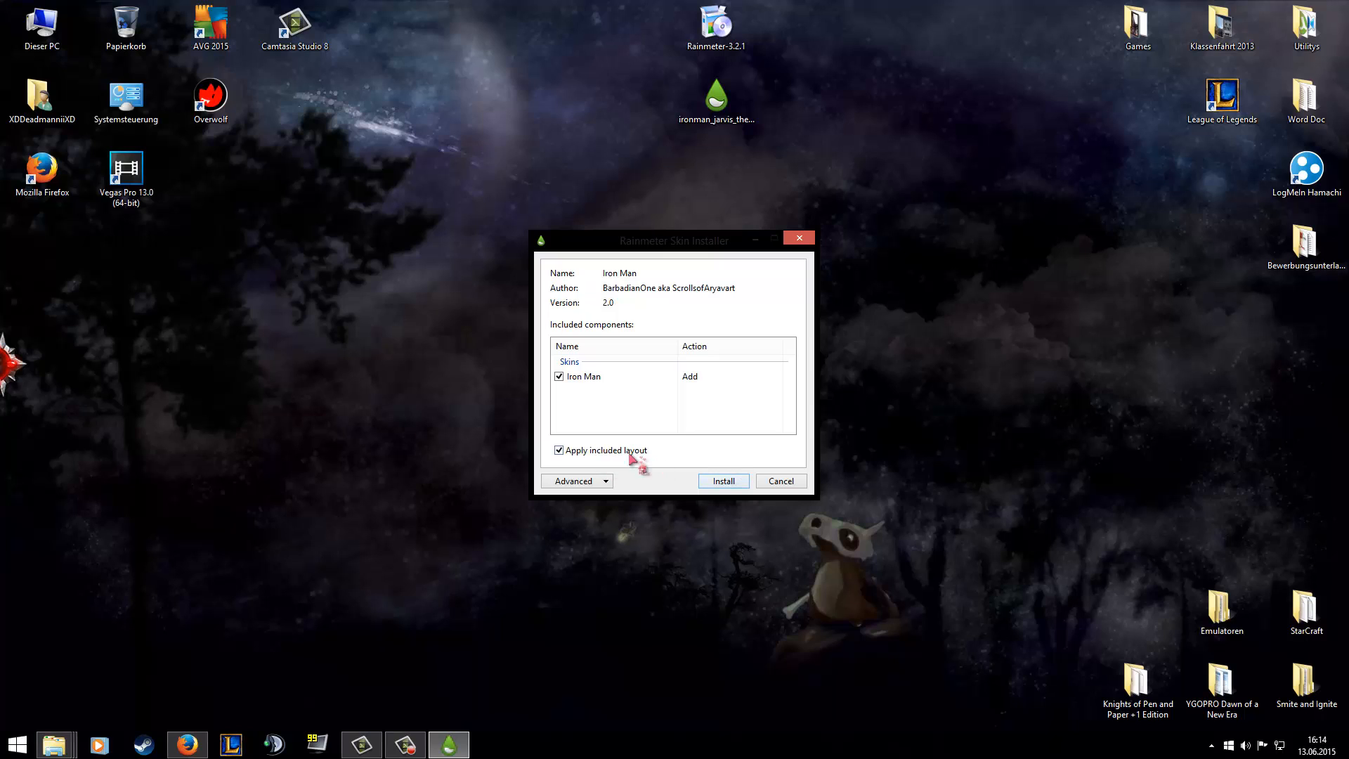
{"action": "left_click", "coordinate": [724, 481]}
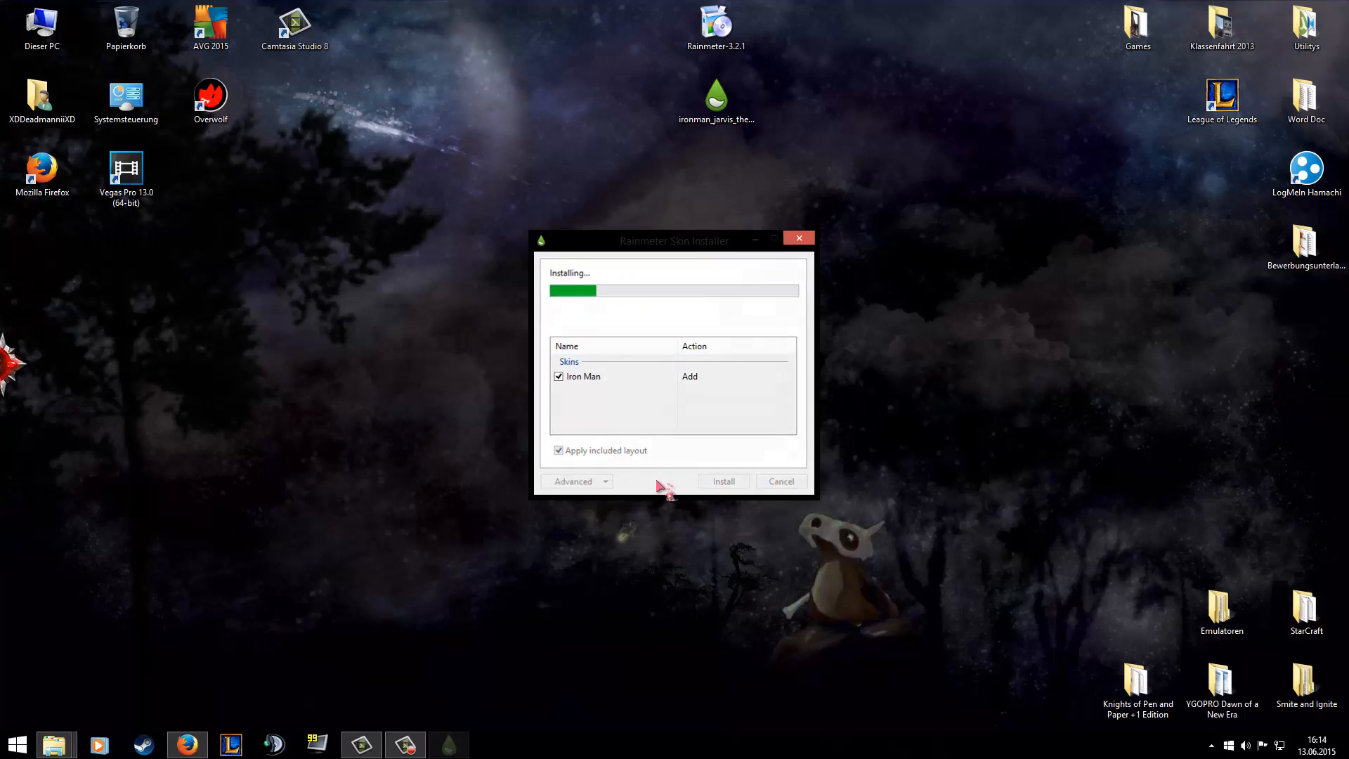
Open the Manage Rainmeter window and expand the Iron Man skin folder, leaving the illustro folder collapsed.
{"action": "left_click", "coordinate": [1210, 745]}
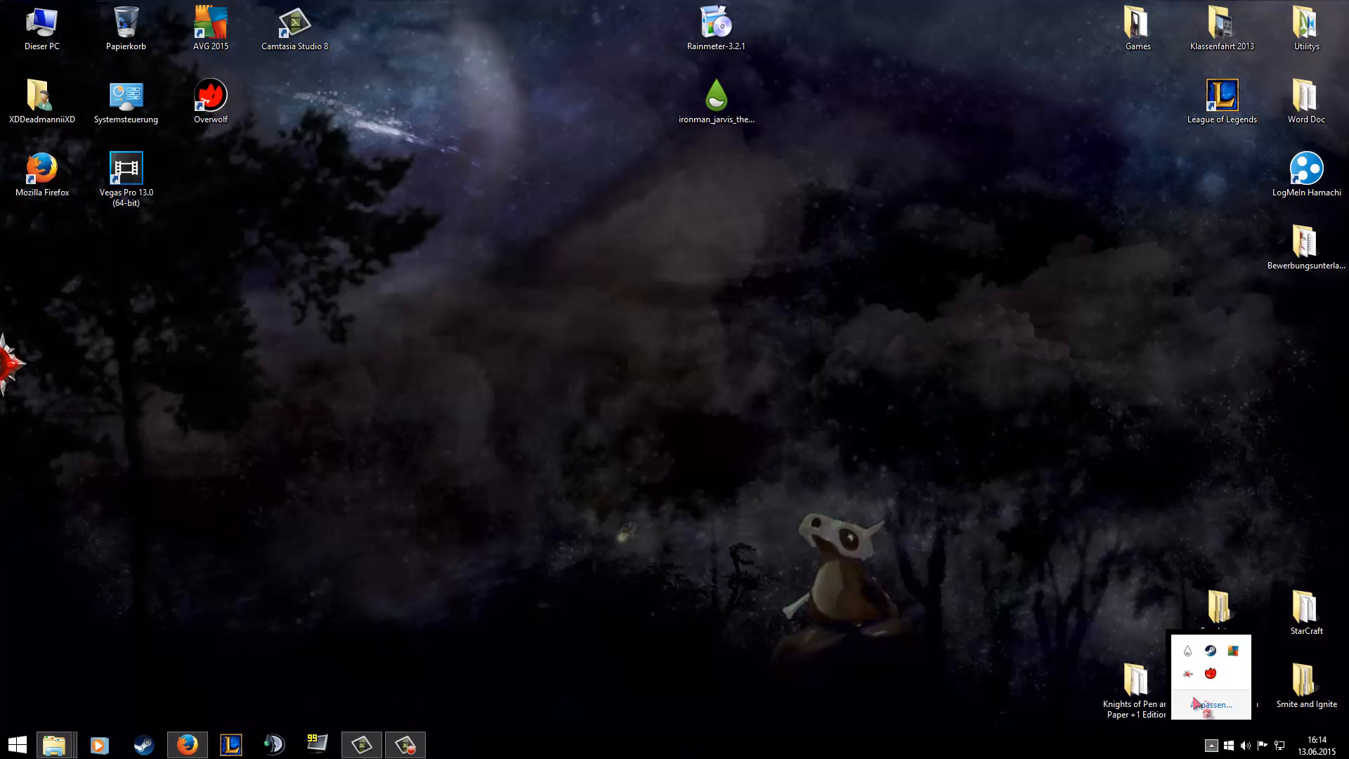
{"action": "left_click", "coordinate": [1189, 652]}
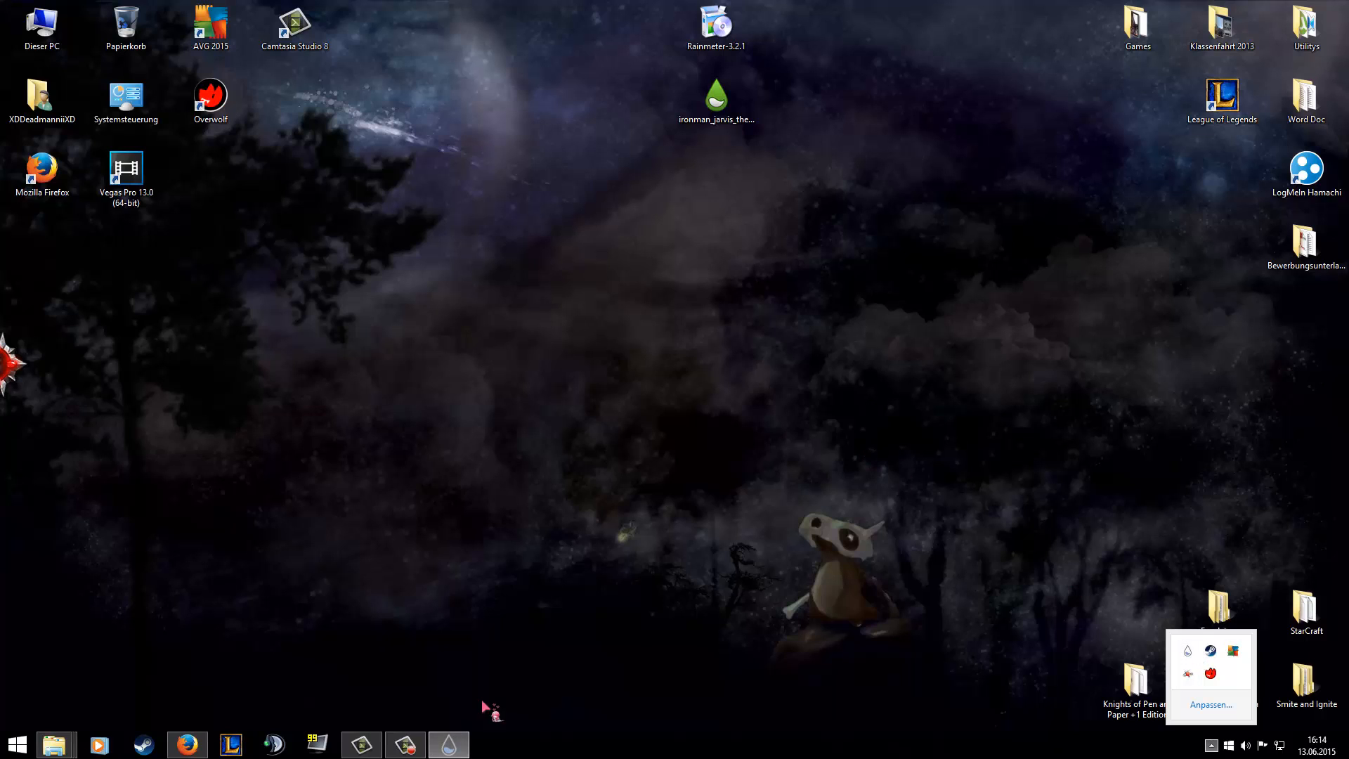
{"action": "left_click", "coordinate": [448, 743]}
{"action": "left_click", "coordinate": [450, 739]}
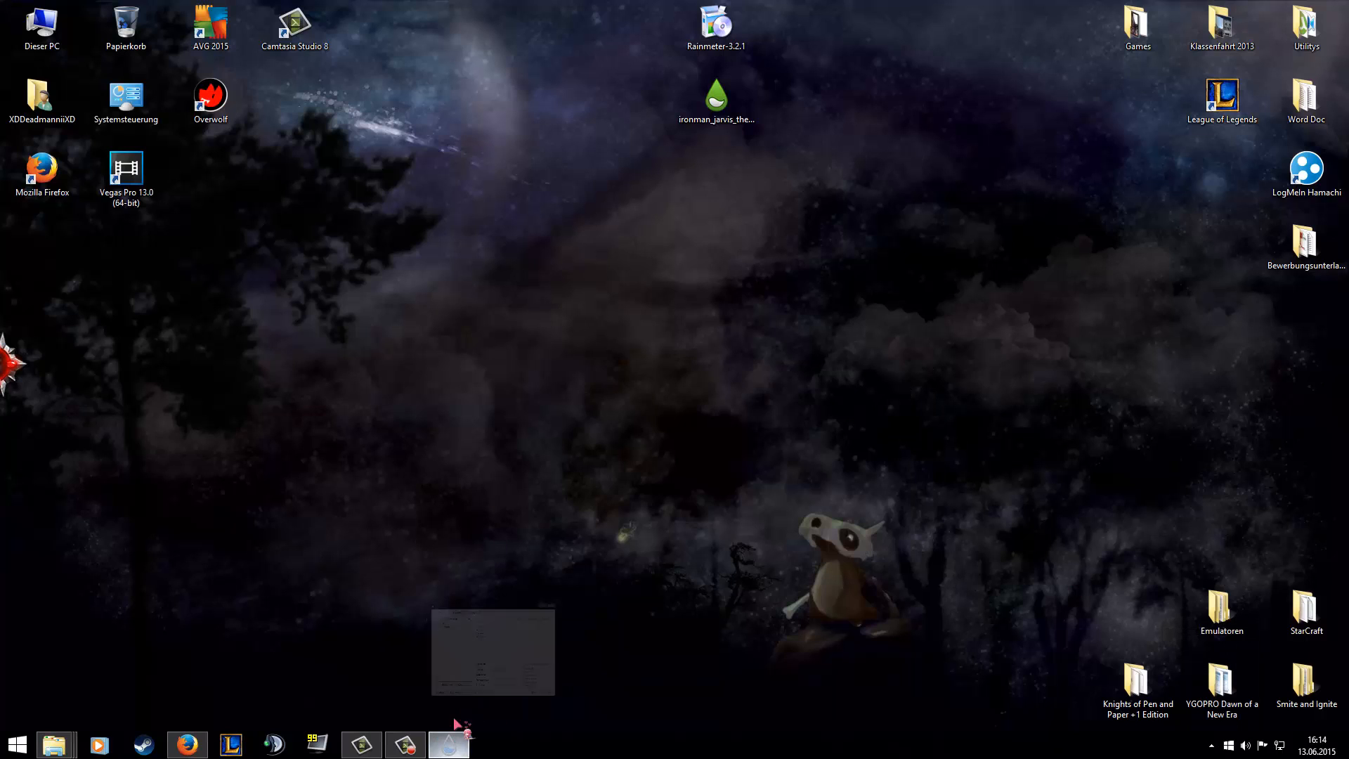
{"action": "left_click", "coordinate": [437, 266]}
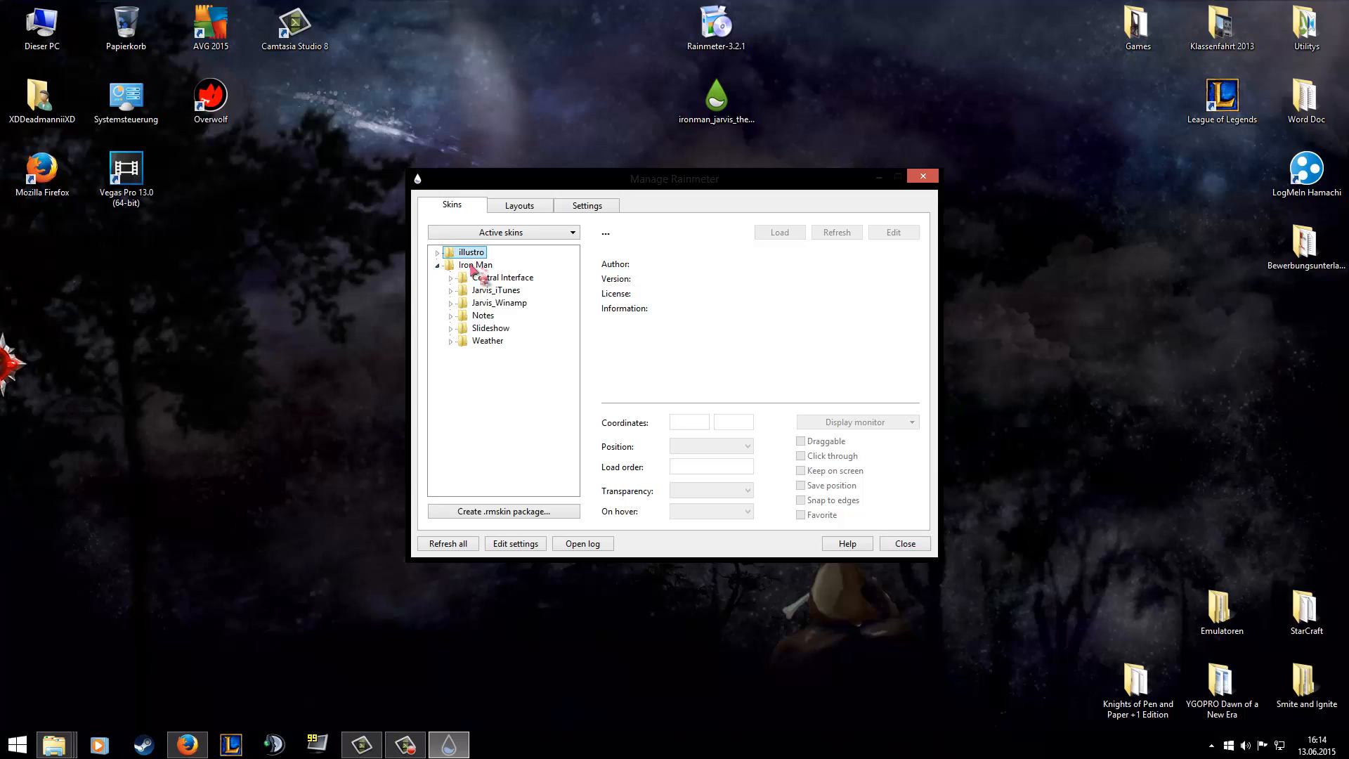
{"action": "left_click", "coordinate": [437, 253]}
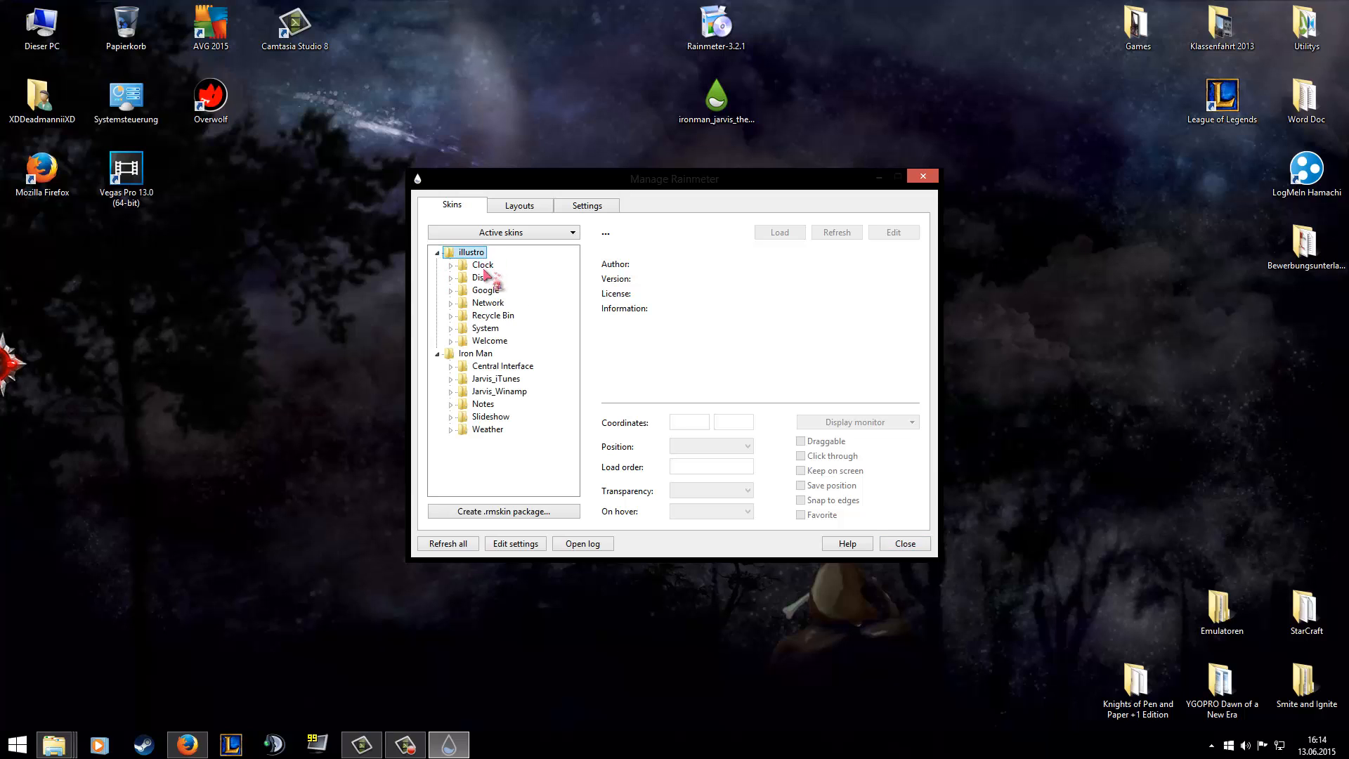
{"action": "left_click", "coordinate": [438, 253]}
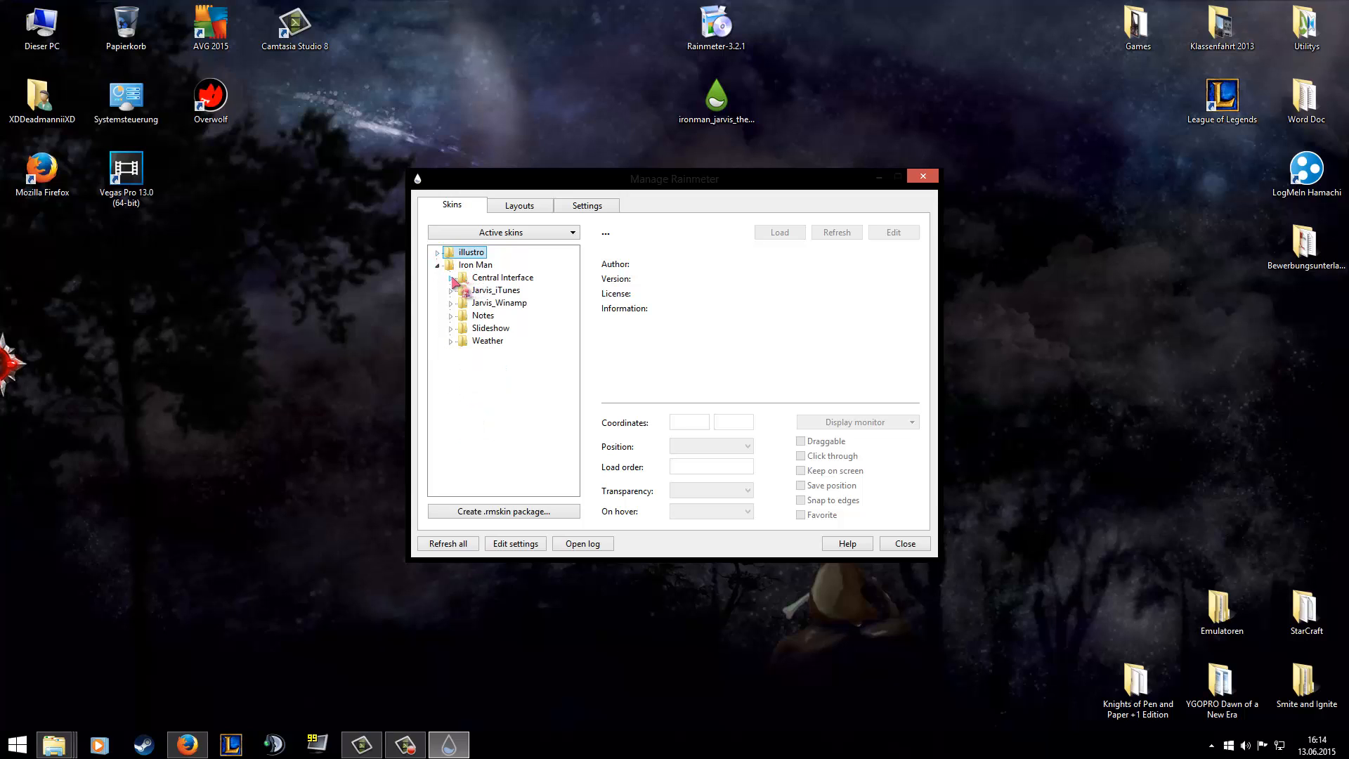
Load the interface_Red.ini skin from Iron Man's Central Interface folder.
{"action": "left_click", "coordinate": [451, 278]}
{"action": "left_click", "coordinate": [485, 290]}
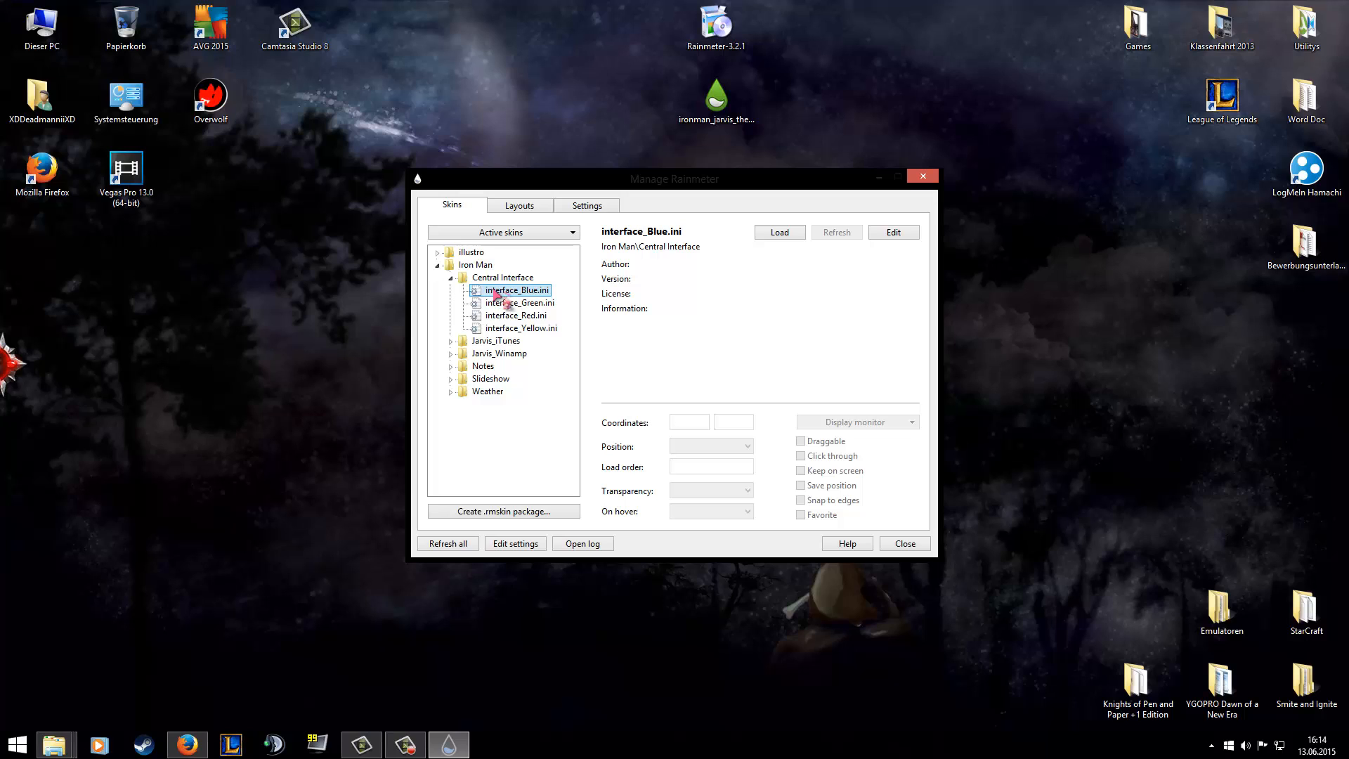
{"action": "key", "text": "Down"}
{"action": "key", "text": "Down"}
{"action": "key", "text": "Down"}
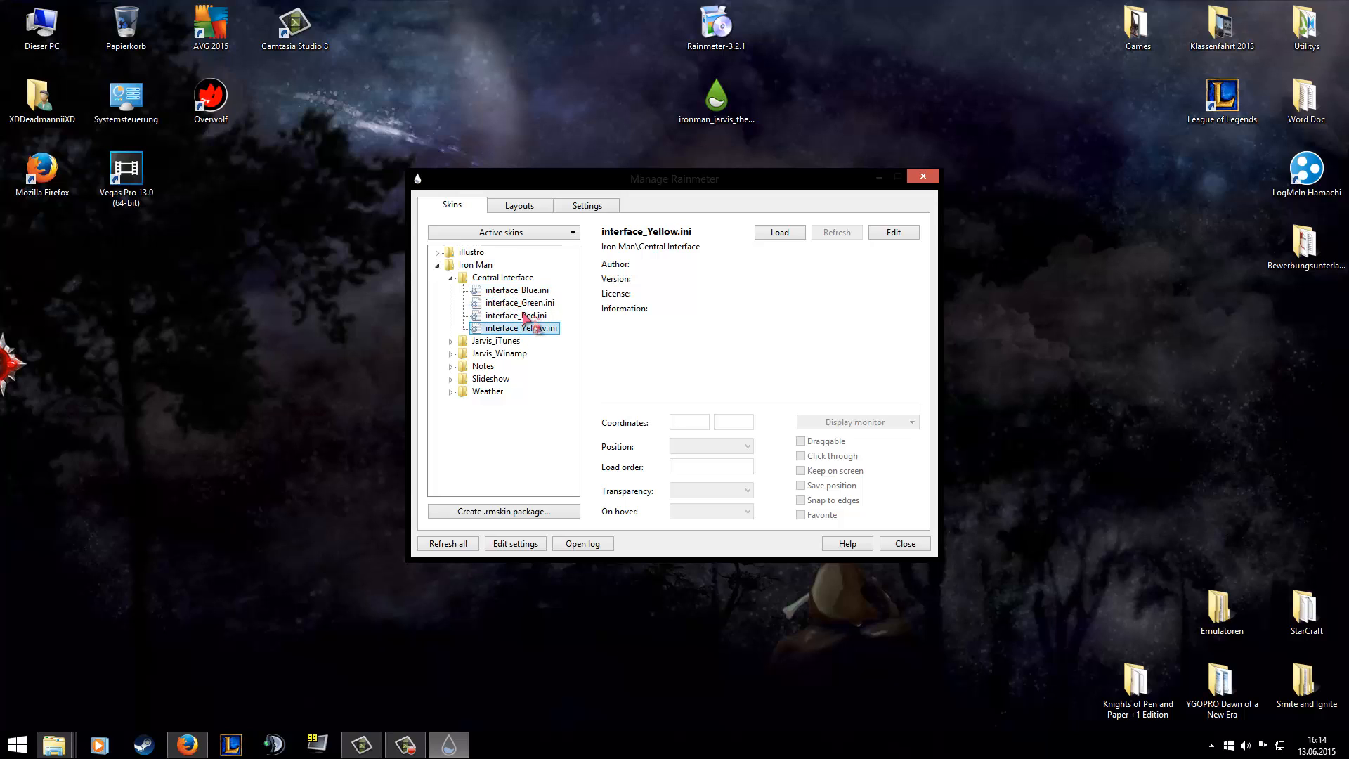
{"action": "left_click", "coordinate": [525, 318]}
{"action": "right_click", "coordinate": [525, 318]}
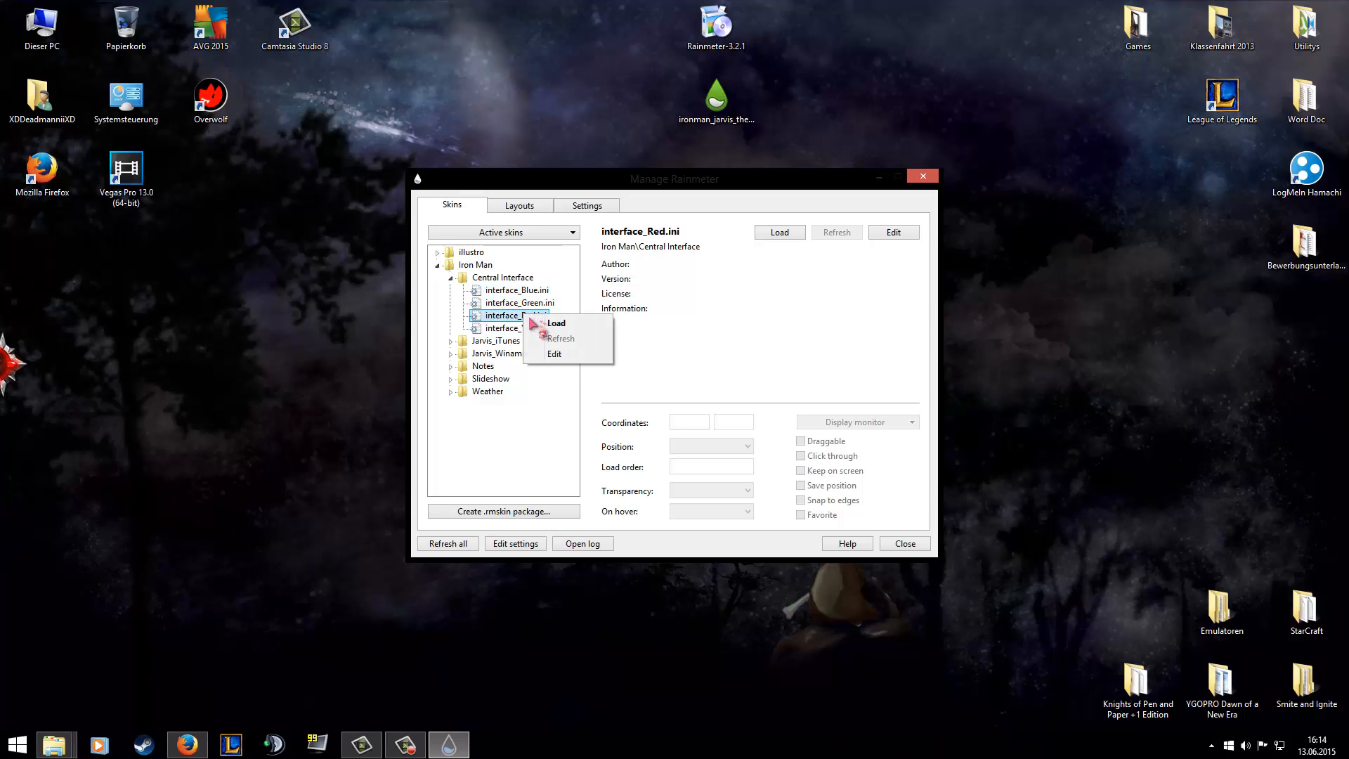
{"action": "left_click", "coordinate": [545, 324]}
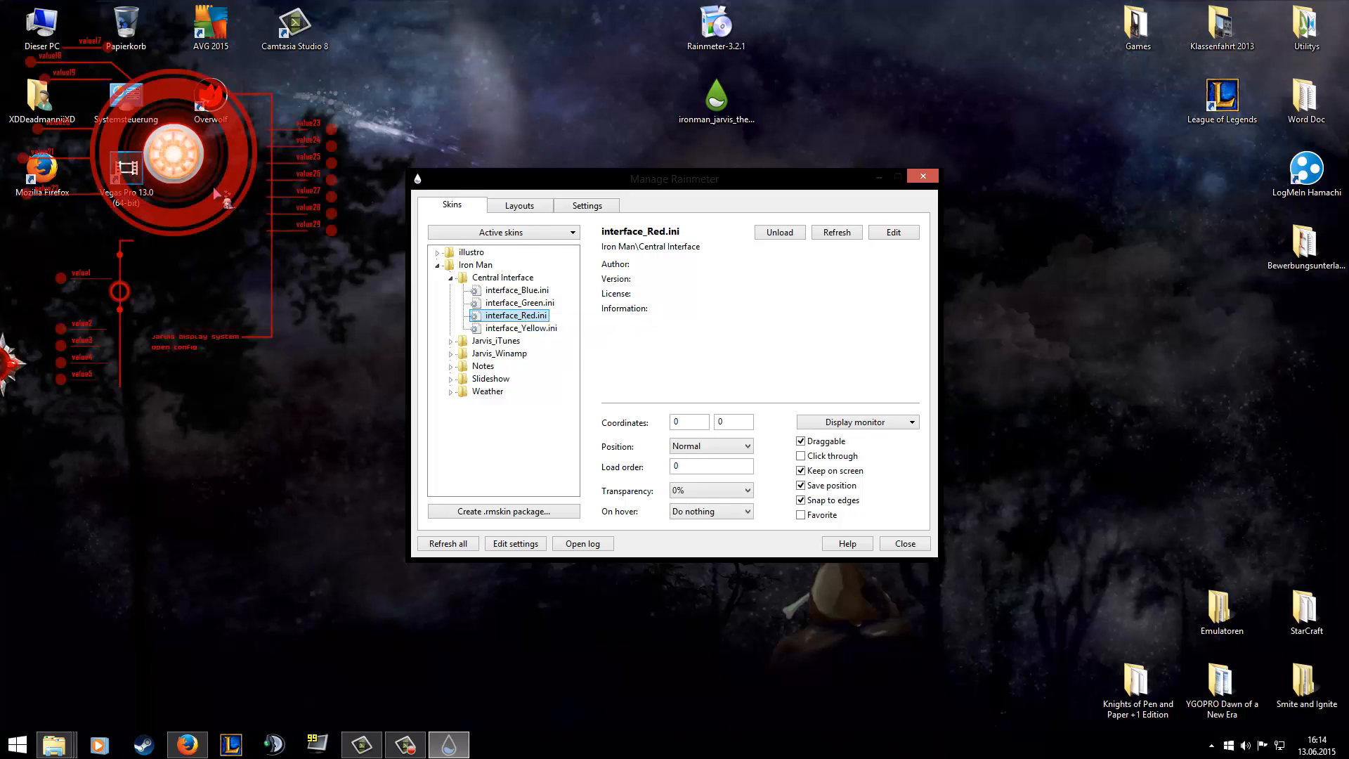
Move the Manage Rainmeter window out of the way and place the red interface skin mid-desktop at about coordinates 745, 194.
{"action": "left_click_drag", "start_coordinate": [834, 184], "coordinate": [825, 190]}
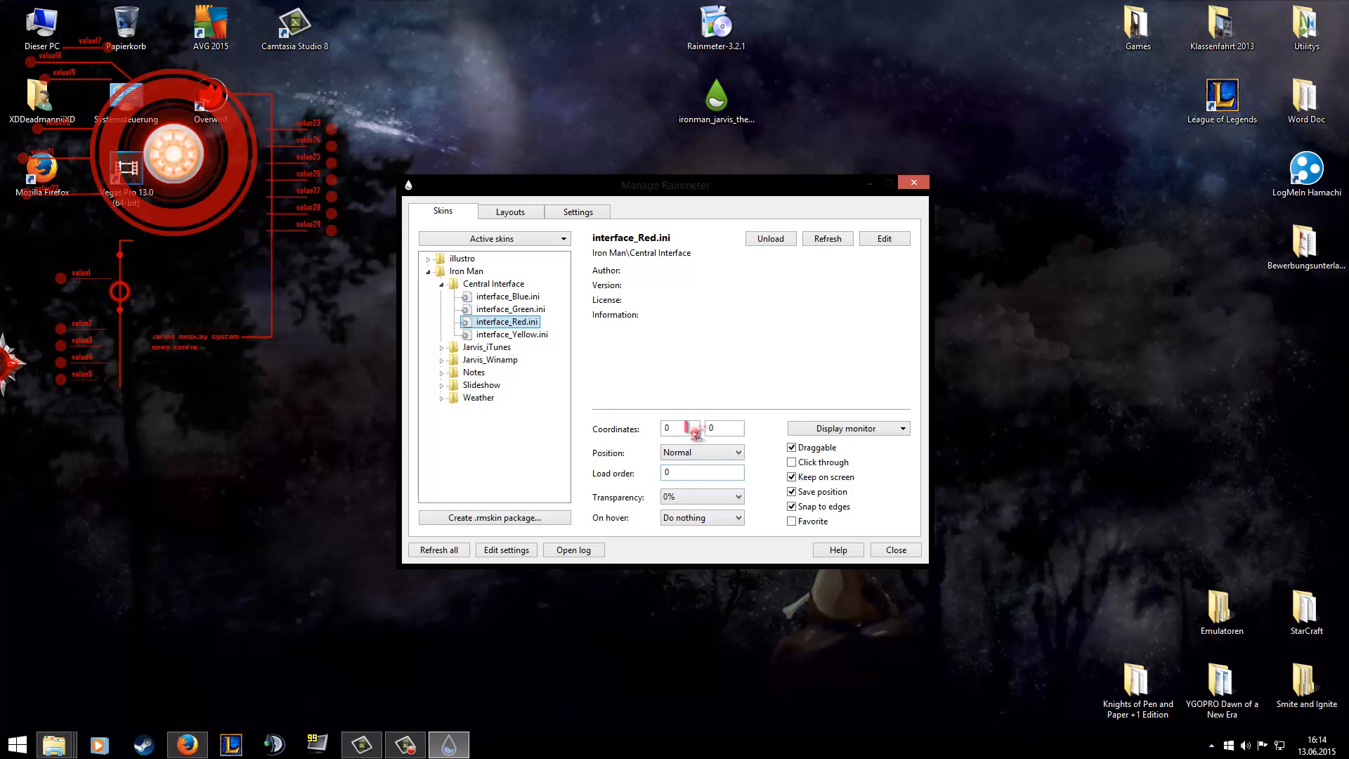
{"action": "left_click_drag", "start_coordinate": [667, 193], "coordinate": [485, 442]}
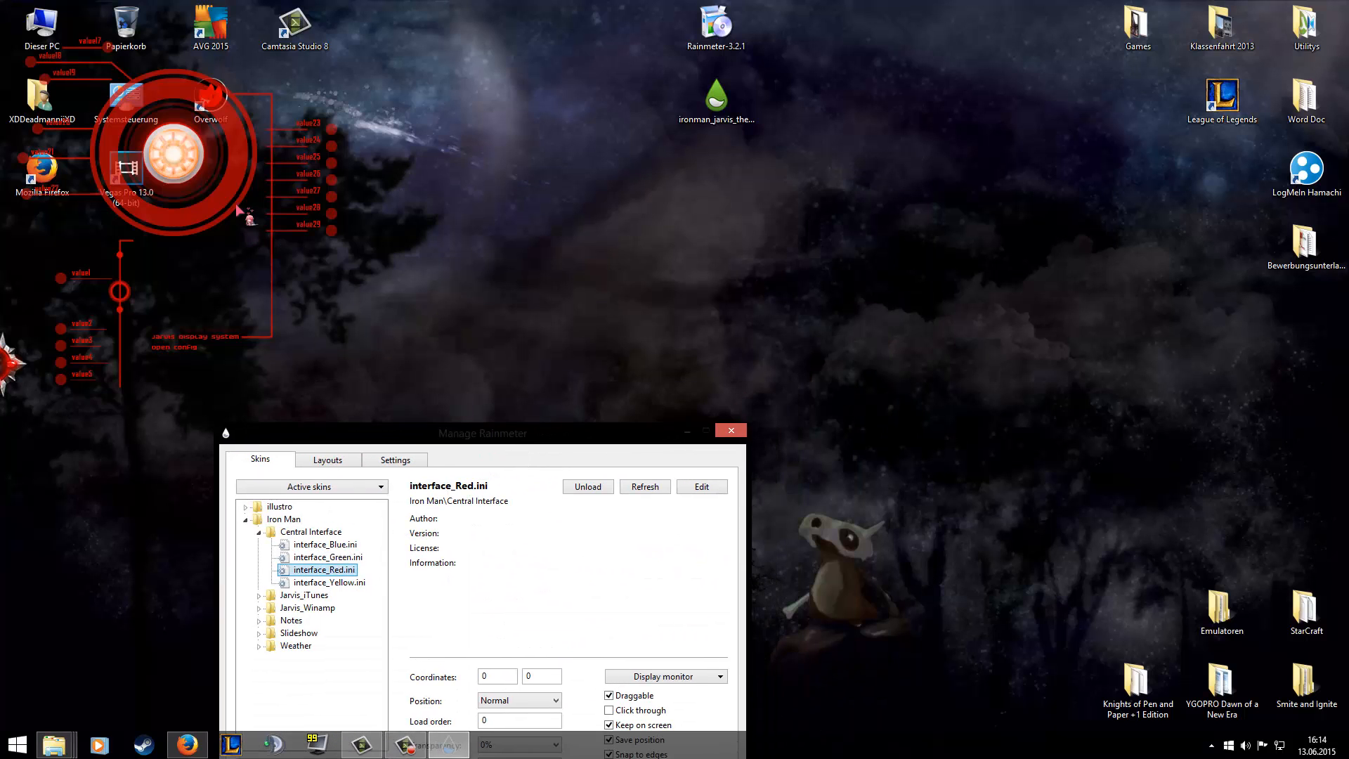
{"action": "left_click_drag", "start_coordinate": [204, 211], "coordinate": [725, 346]}
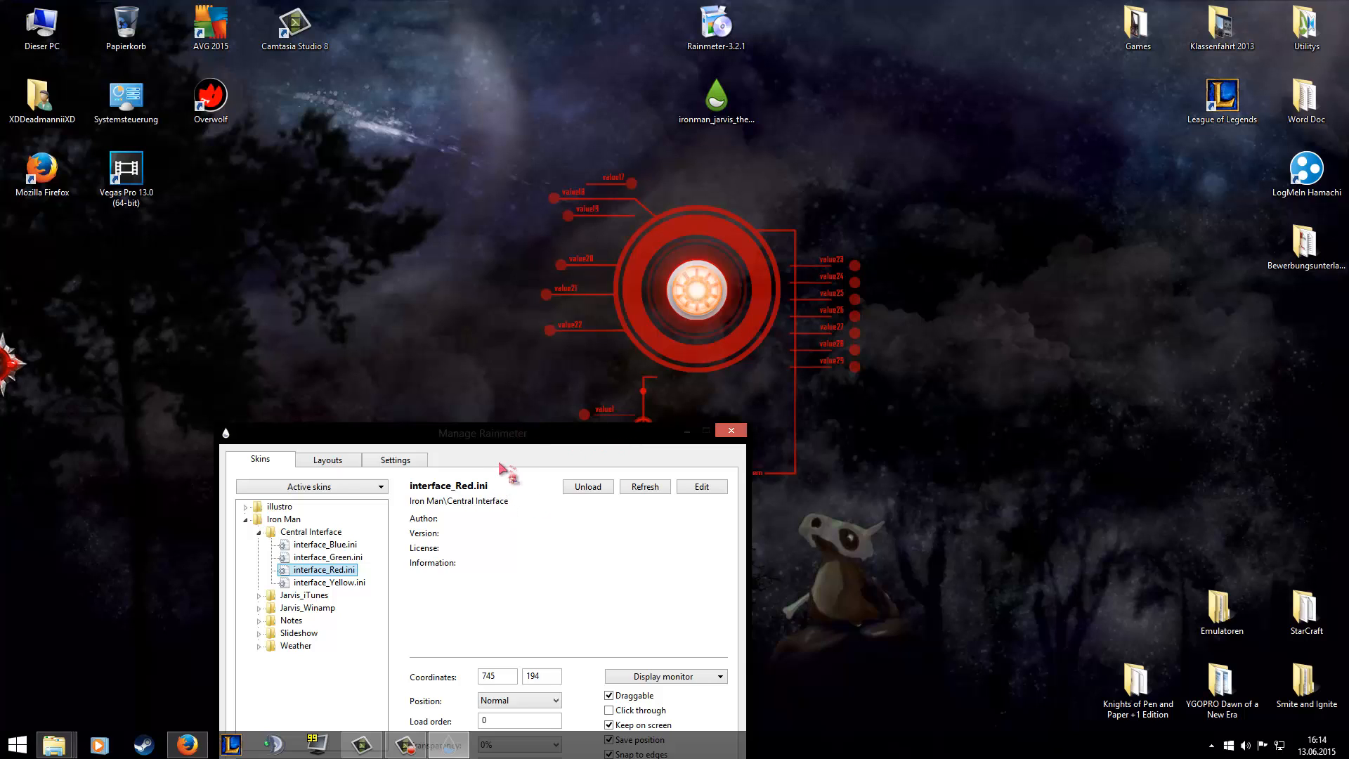
Switch the Draggable option of the interface_Red.ini skin off and back on.
{"action": "left_click_drag", "start_coordinate": [507, 435], "coordinate": [772, 222]}
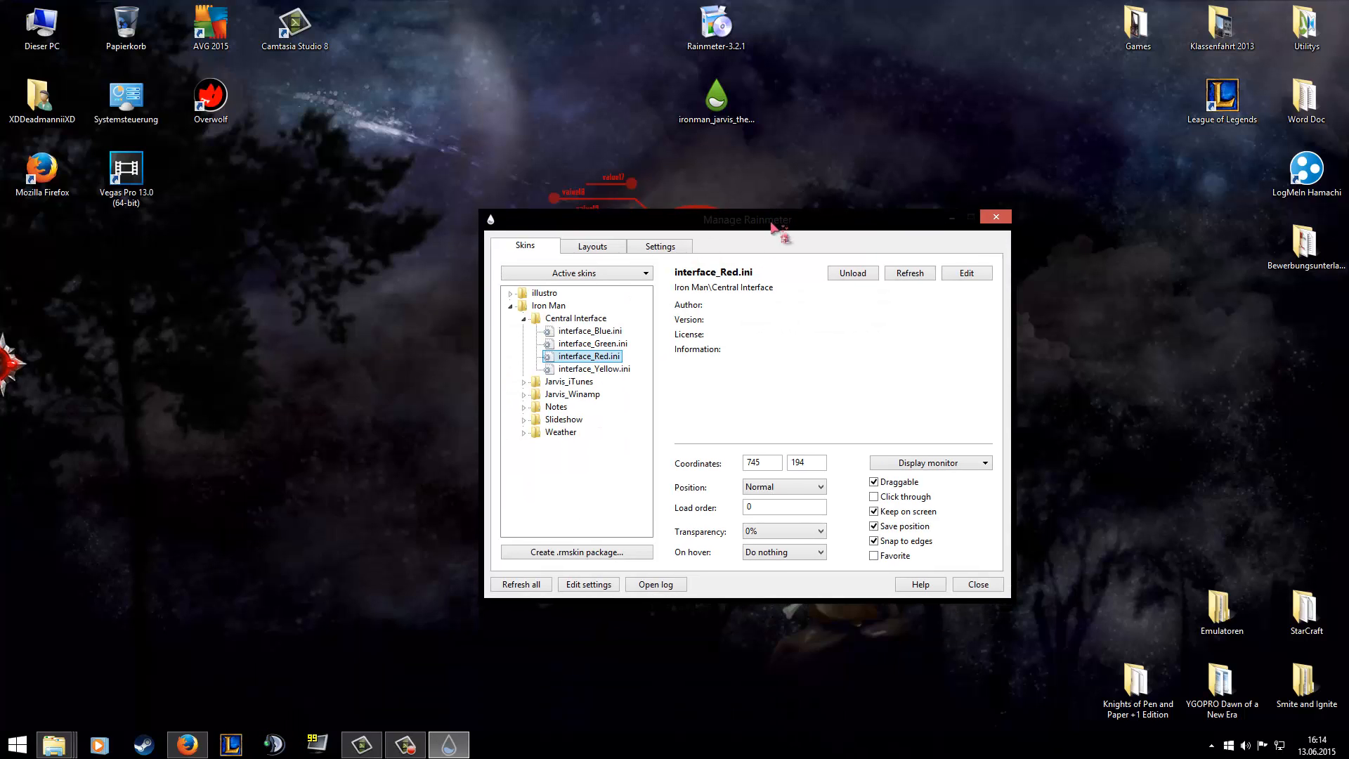
{"action": "left_click", "coordinate": [874, 482]}
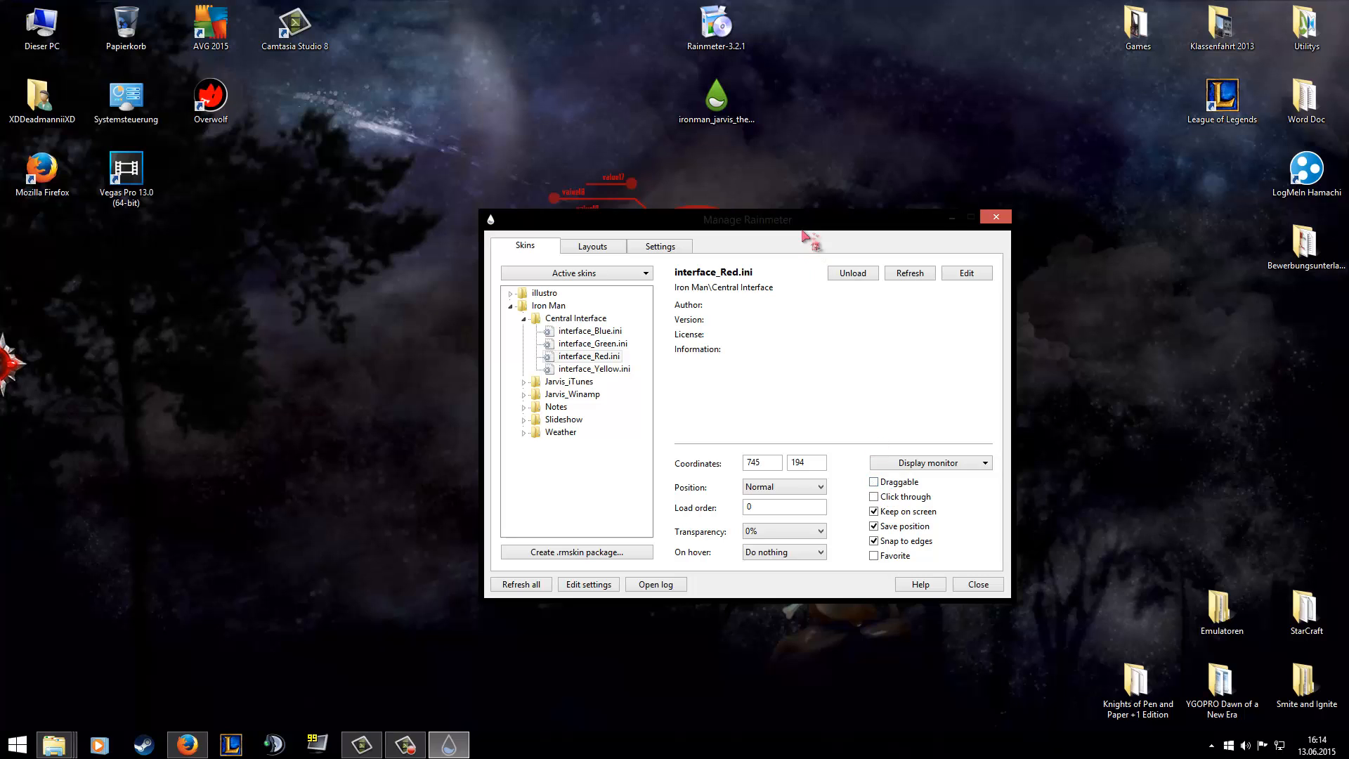
{"action": "left_click", "coordinate": [873, 482]}
Move the red interface skin down to about coordinates 746, 219 and toggle its Snap to edges option, closing Manage Rainmeter.
{"action": "left_click_drag", "start_coordinate": [844, 224], "coordinate": [53, 469]}
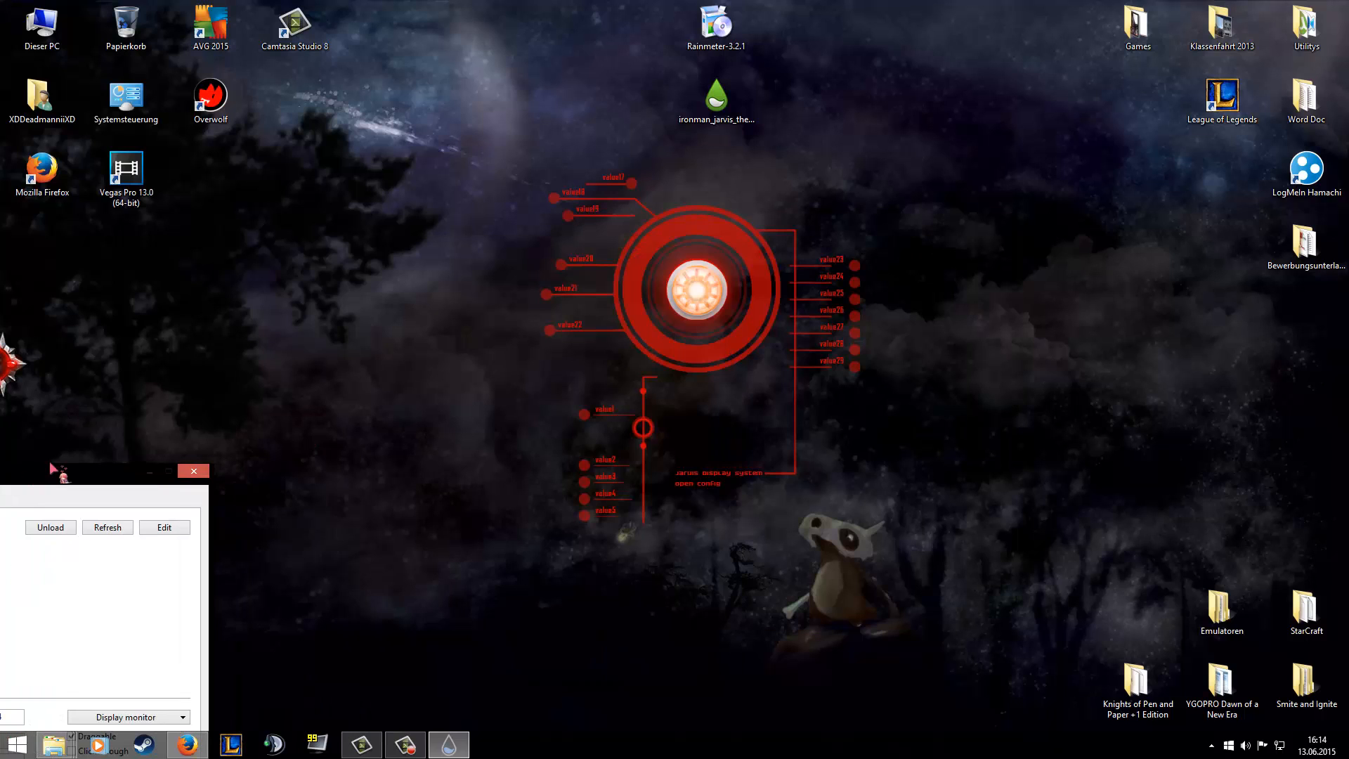
{"action": "left_click_drag", "start_coordinate": [660, 320], "coordinate": [660, 337]}
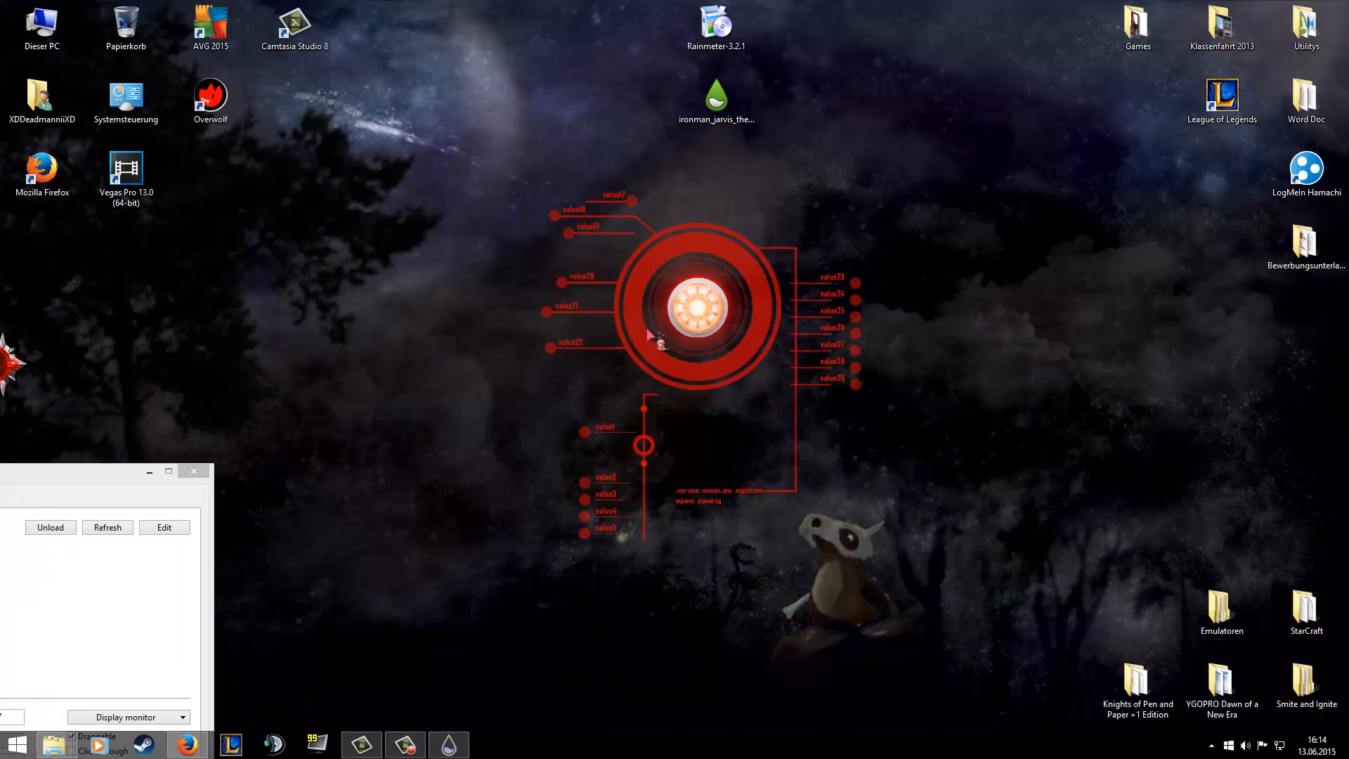
{"action": "left_click_drag", "start_coordinate": [111, 477], "coordinate": [936, 239]}
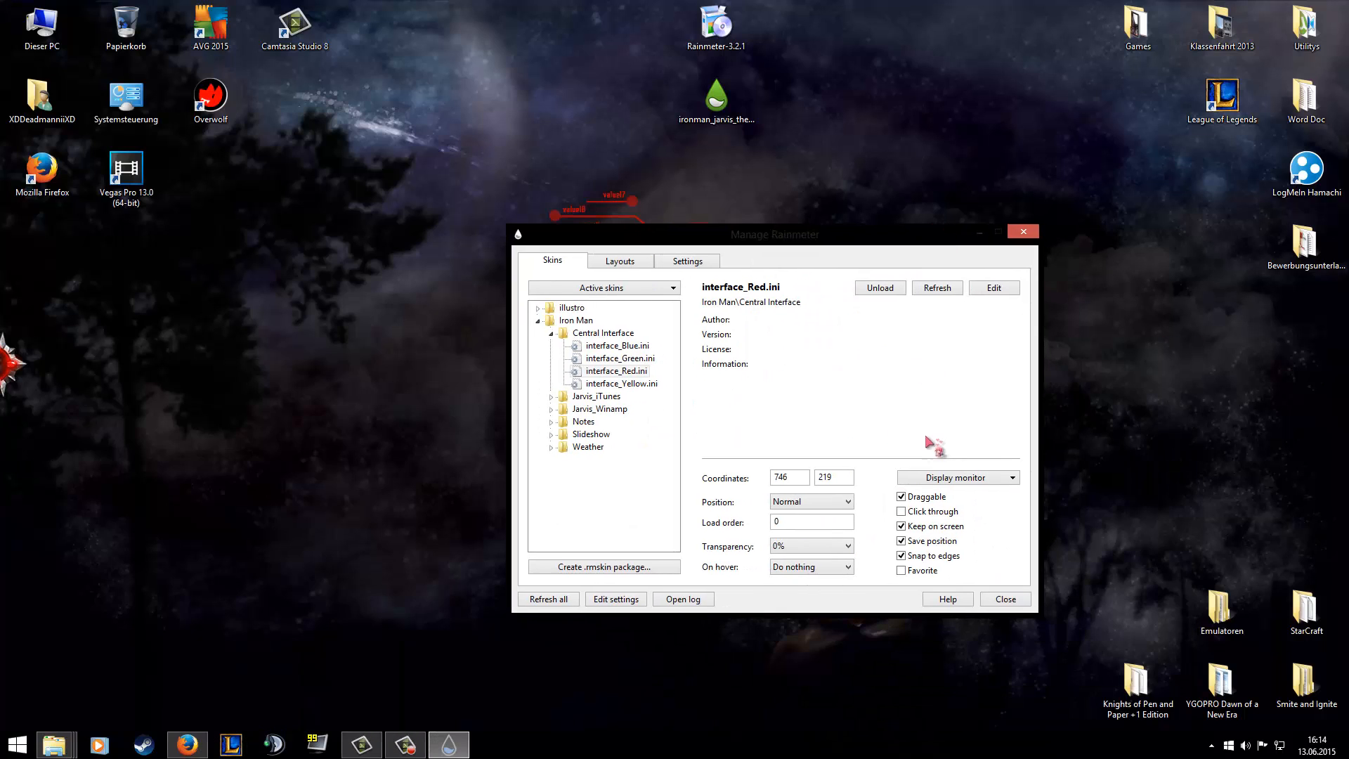
{"action": "left_click", "coordinate": [902, 556]}
{"action": "left_click", "coordinate": [1023, 231]}
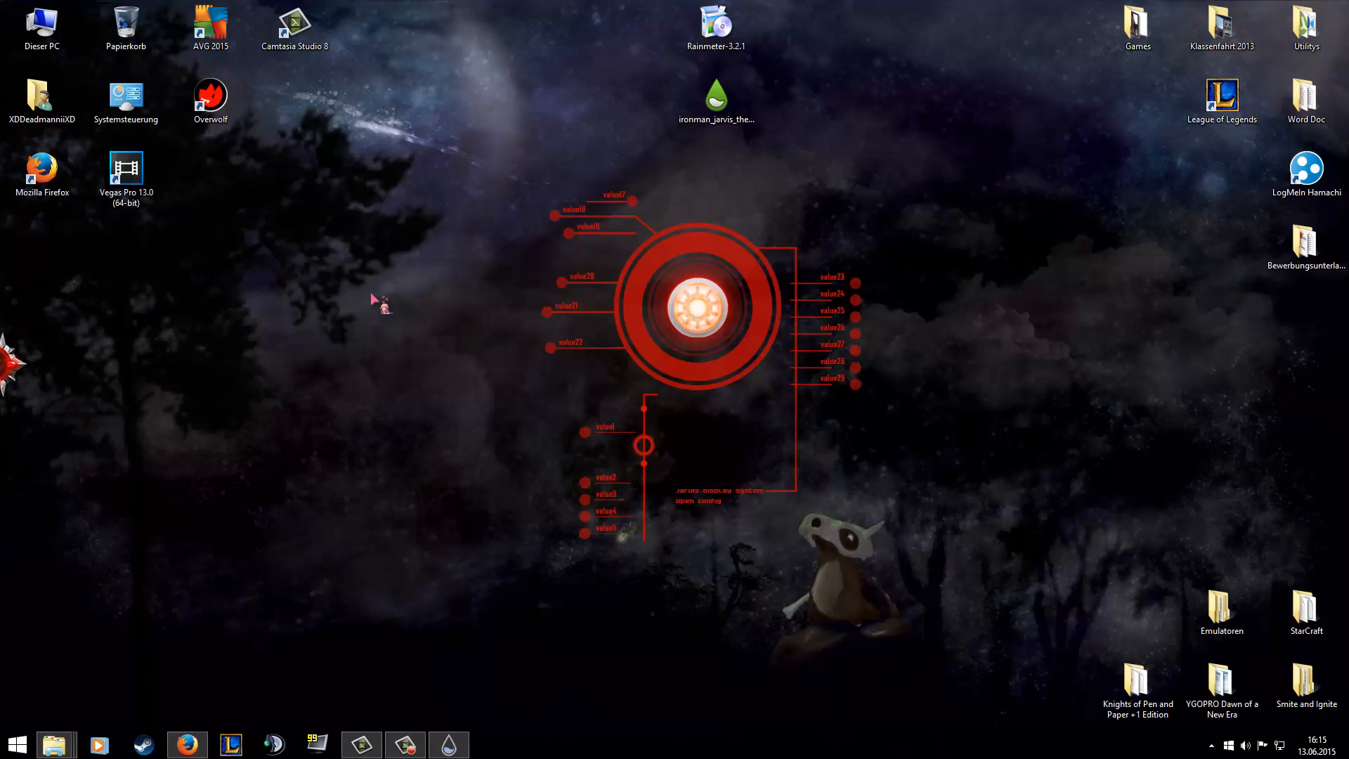
{"action": "mouse_move", "coordinate": [56, 744]}
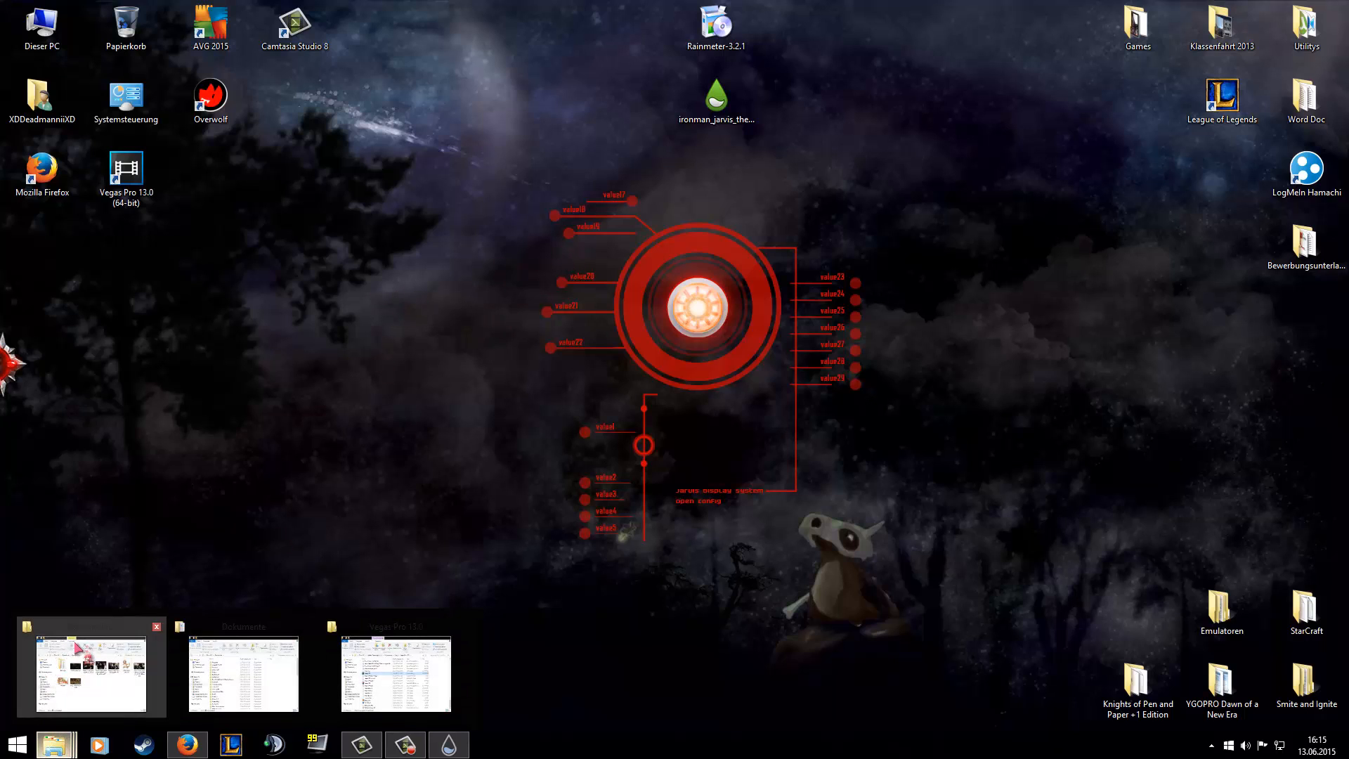
{"action": "left_click", "coordinate": [244, 673]}
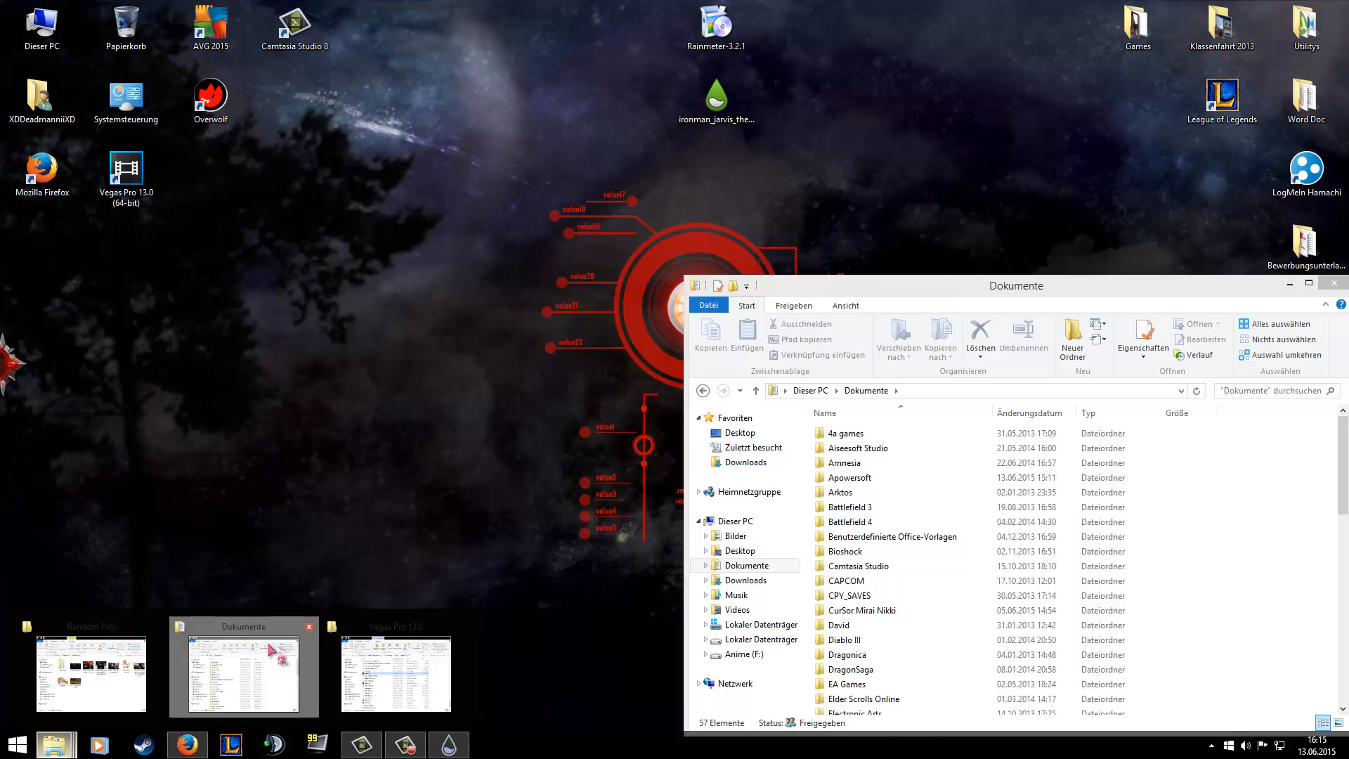
{"action": "left_click", "coordinate": [1291, 283]}
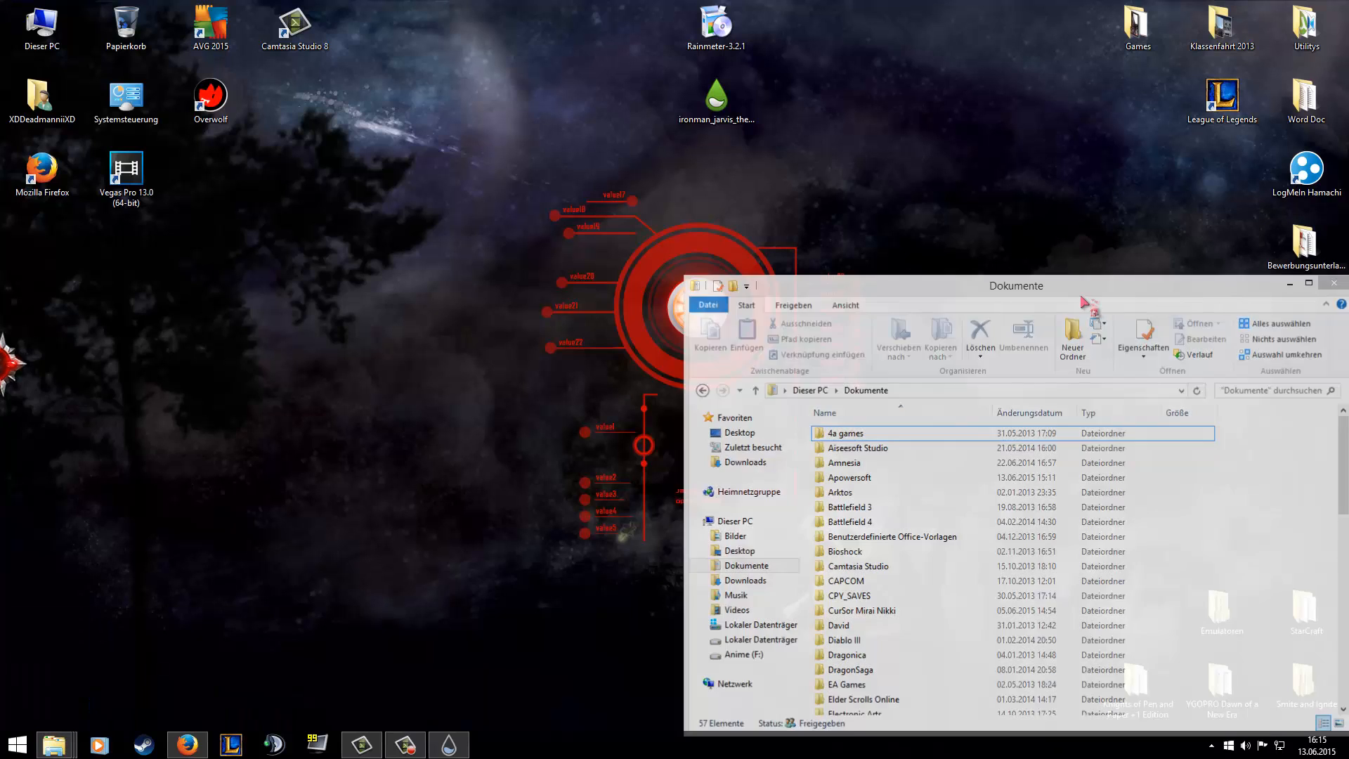
Open the red interface skin's file for editing, dock the editor on half the screen and go to the FOLDERS section.
{"action": "right_click", "coordinate": [654, 349]}
{"action": "left_click", "coordinate": [689, 447]}
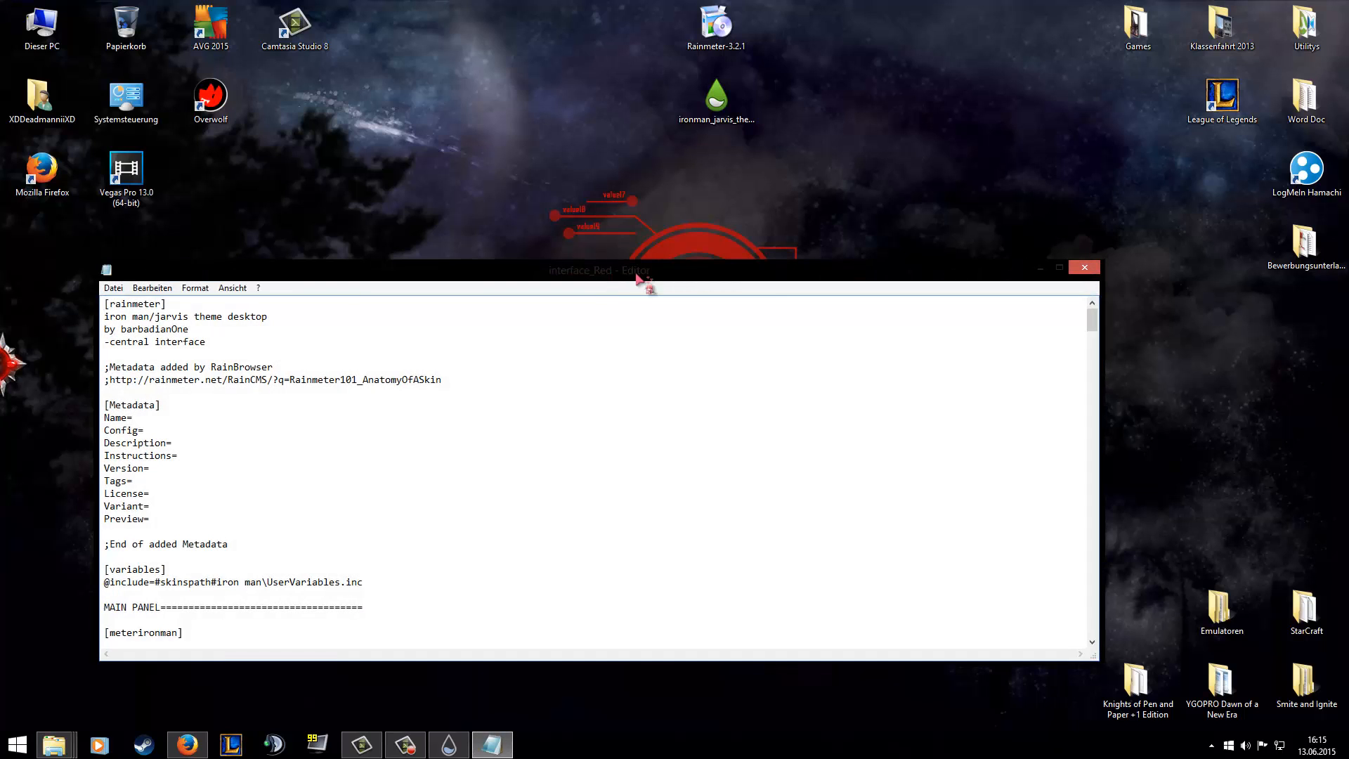
{"action": "left_click_drag", "start_coordinate": [636, 275], "coordinate": [1348, 264]}
{"action": "left_click", "coordinate": [790, 262]}
{"action": "scroll", "coordinate": [778, 268], "scroll_direction": "down", "scroll_amount": 4}
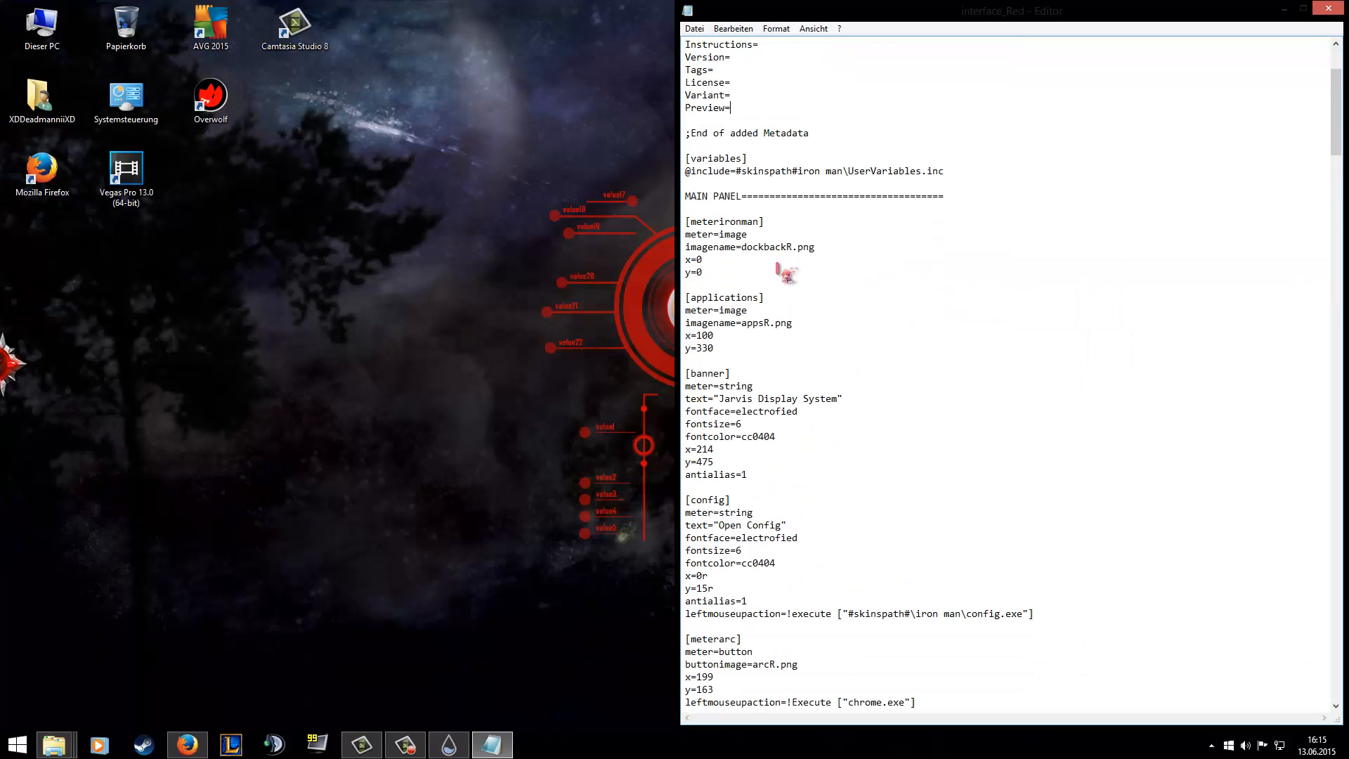
{"action": "scroll", "coordinate": [784, 263], "scroll_direction": "down", "scroll_amount": 7}
{"action": "scroll", "coordinate": [790, 344], "scroll_direction": "down", "scroll_amount": 3}
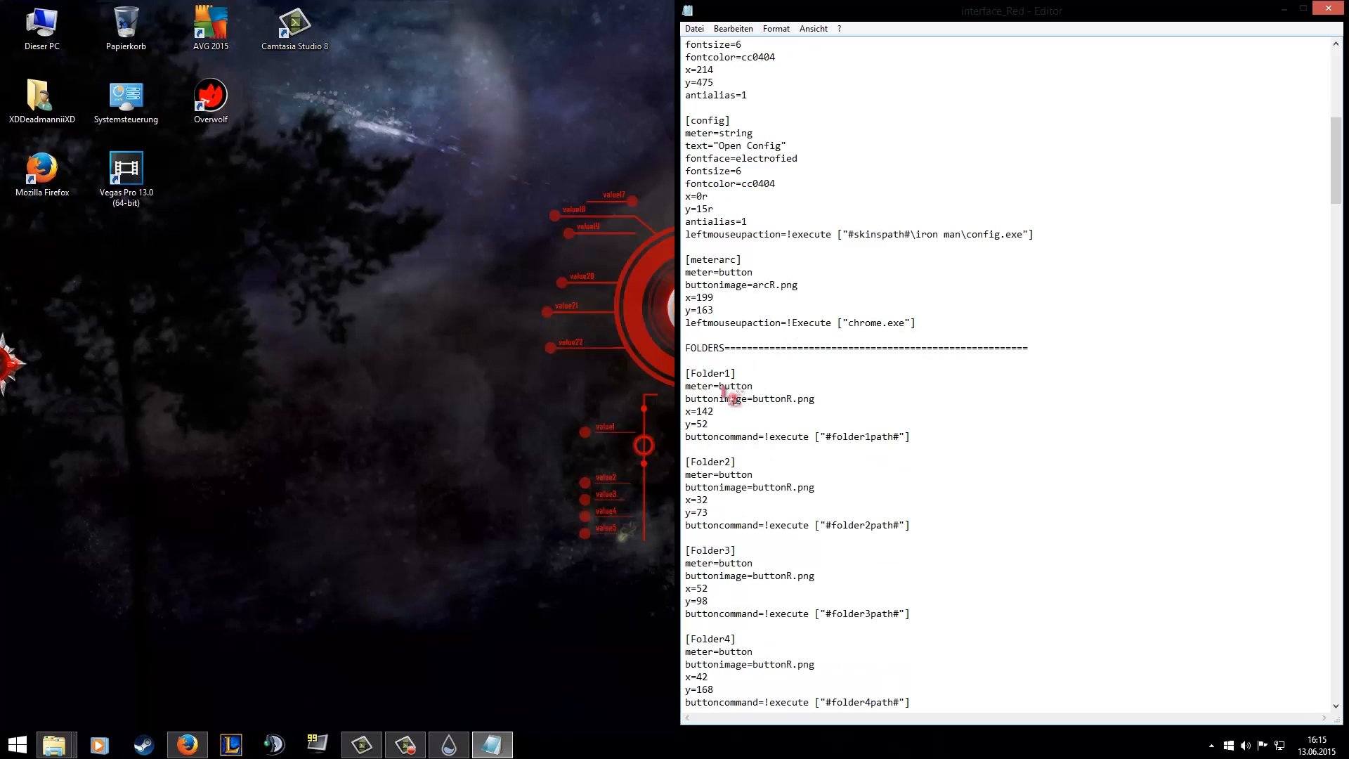
Replace #folder1path# in the Folder1 section with the Documents folder's path, copied from the properties of the 4a games folder.
{"action": "left_click_drag", "start_coordinate": [738, 373], "coordinate": [701, 373]}
{"action": "left_click", "coordinate": [758, 412]}
{"action": "left_click_drag", "start_coordinate": [828, 436], "coordinate": [899, 437]}
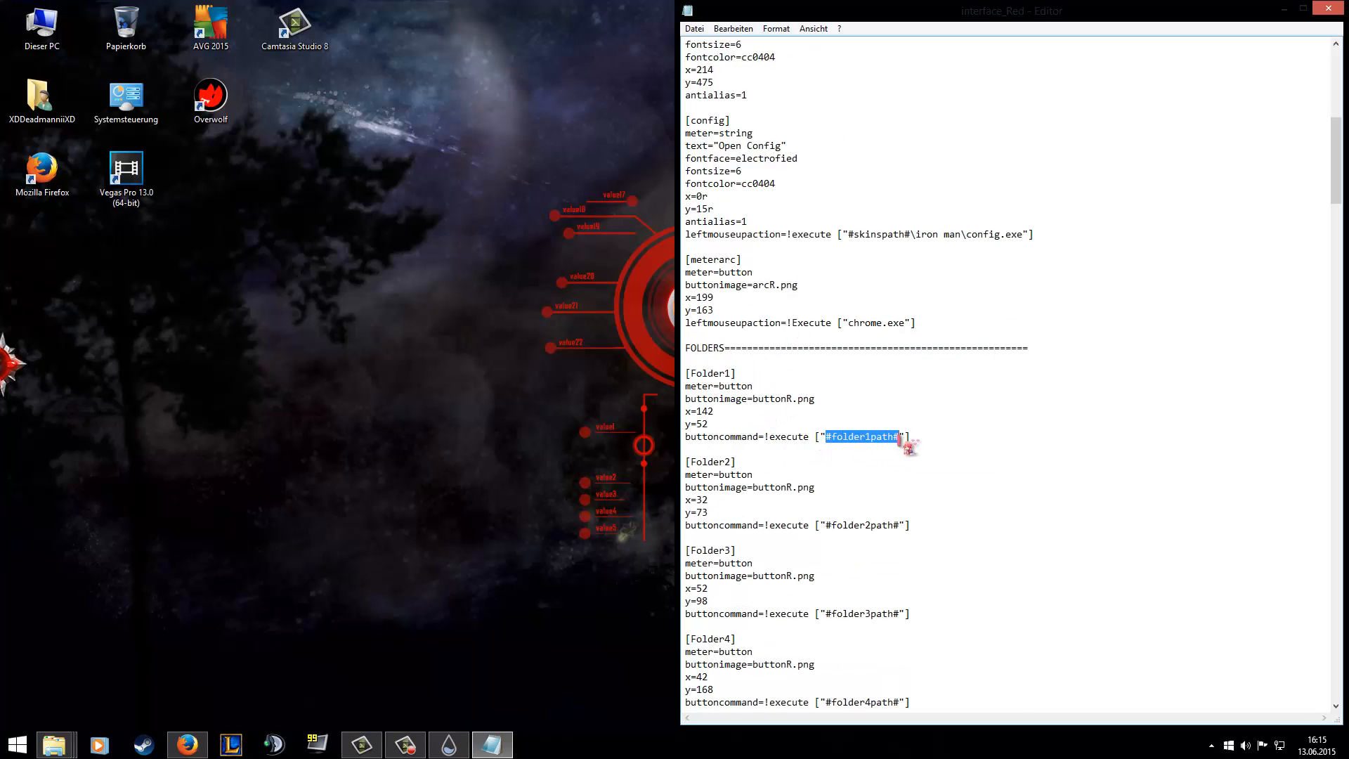
{"action": "left_click", "coordinate": [244, 668]}
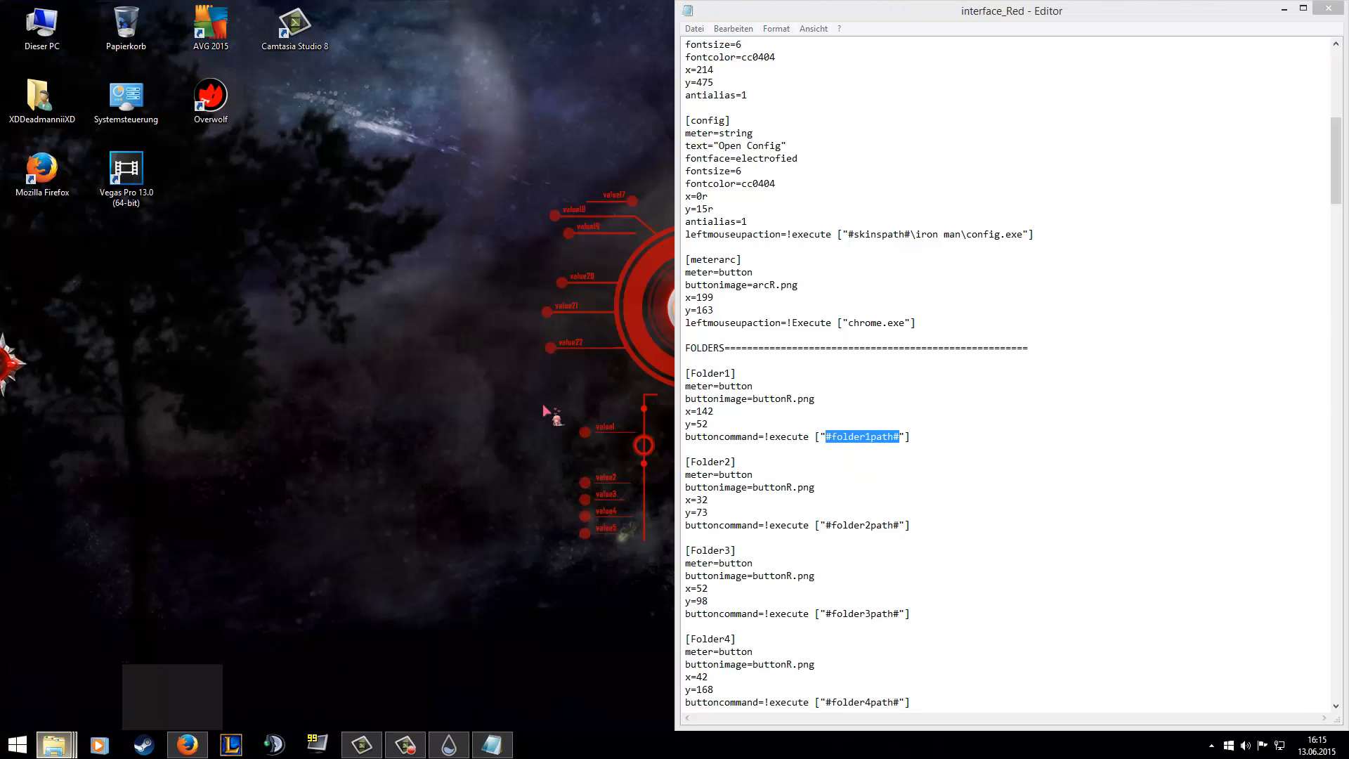
{"action": "right_click", "coordinate": [863, 438]}
{"action": "left_click", "coordinate": [887, 436]}
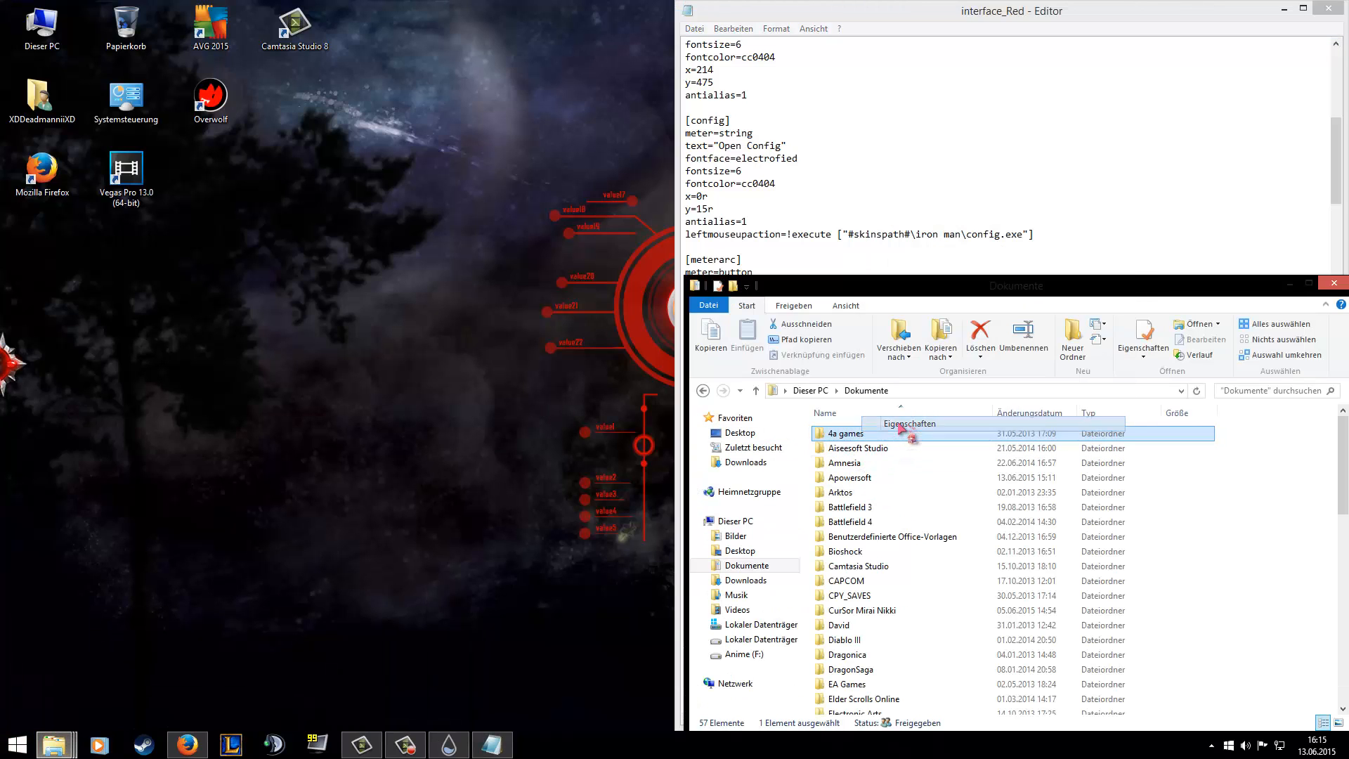
{"action": "left_click_drag", "start_coordinate": [932, 495], "coordinate": [1015, 496]}
{"action": "key", "text": "ctrl+c"}
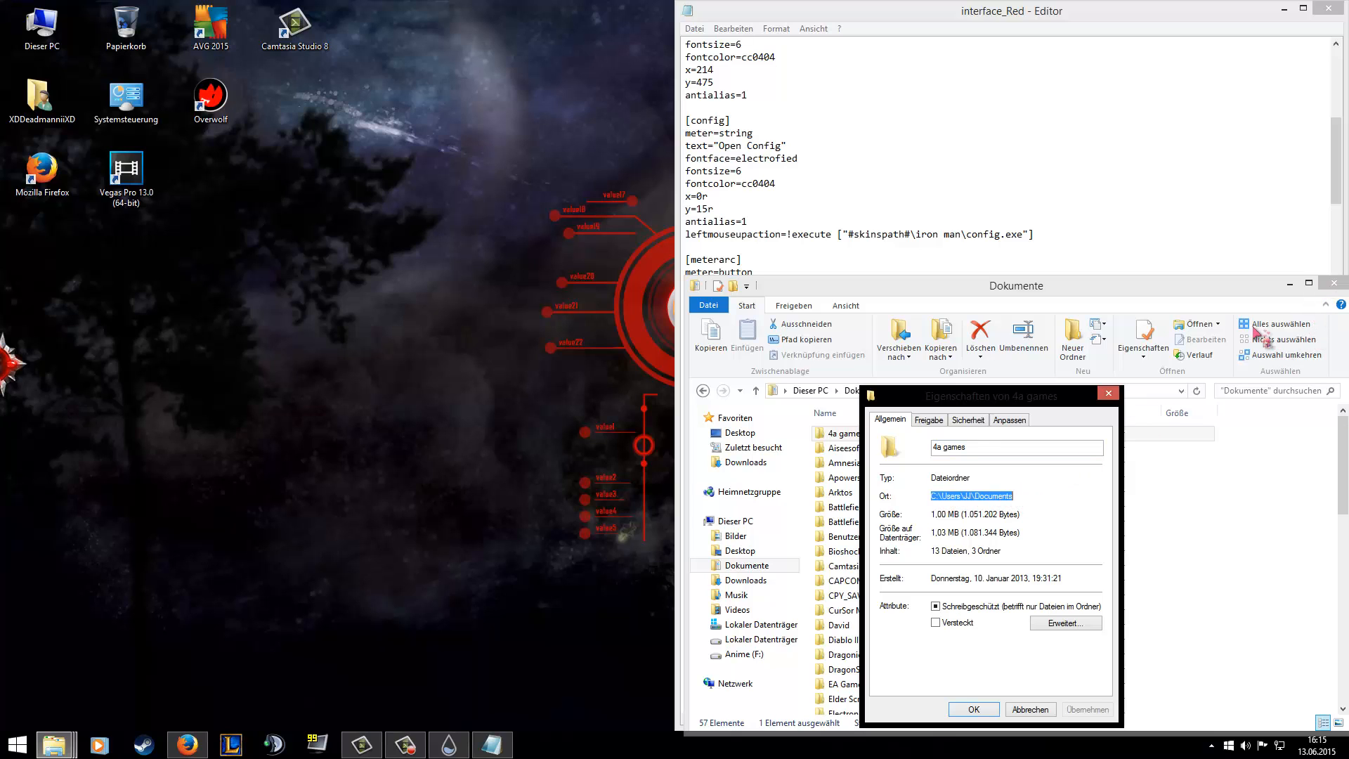
{"action": "left_click", "coordinate": [1108, 394]}
{"action": "left_click", "coordinate": [1288, 287]}
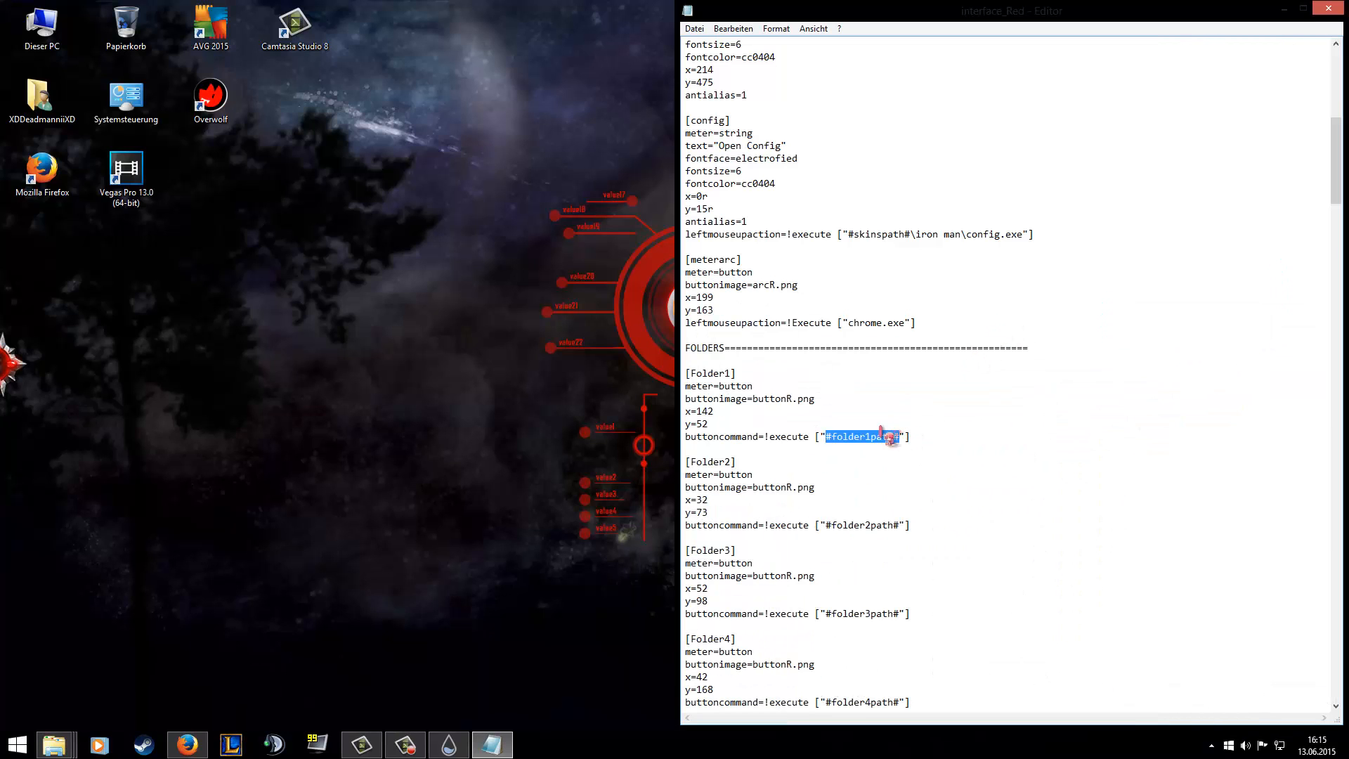
{"action": "key", "text": "ctrl+v"}
Replace the #folder1name# text in the Folder1Name section with Documents, save the skin file and minimise the editor.
{"action": "scroll", "coordinate": [906, 463], "scroll_direction": "down", "scroll_amount": 1}
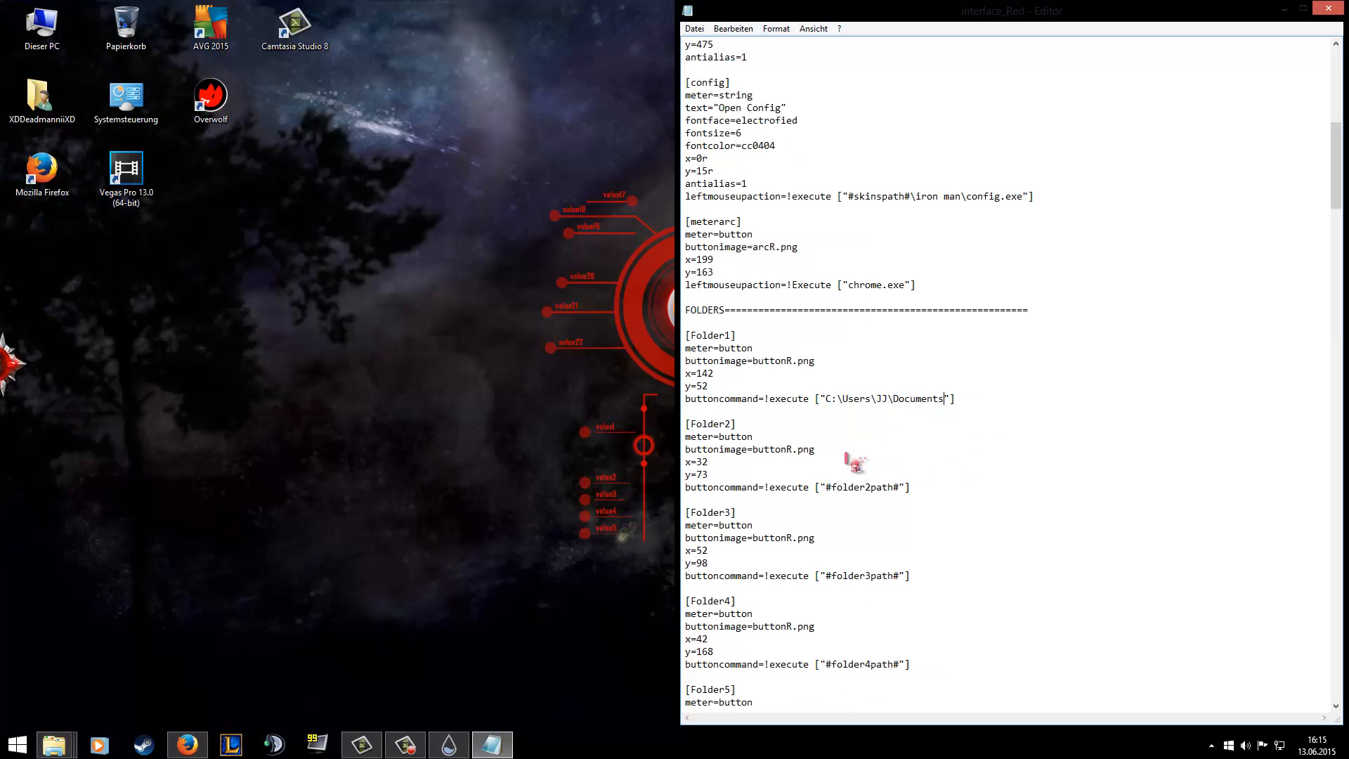
{"action": "scroll", "coordinate": [787, 388], "scroll_direction": "down", "scroll_amount": 8}
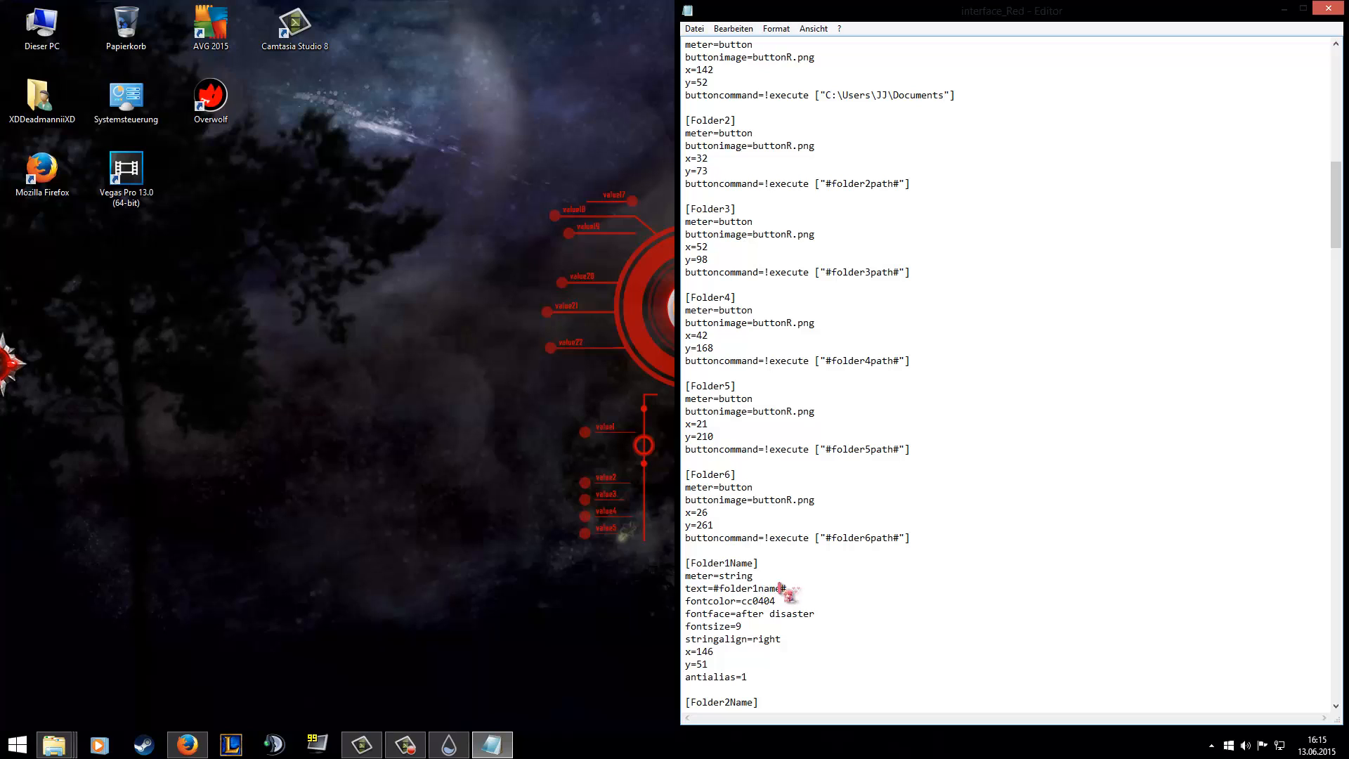
{"action": "left_click_drag", "start_coordinate": [798, 589], "coordinate": [714, 591]}
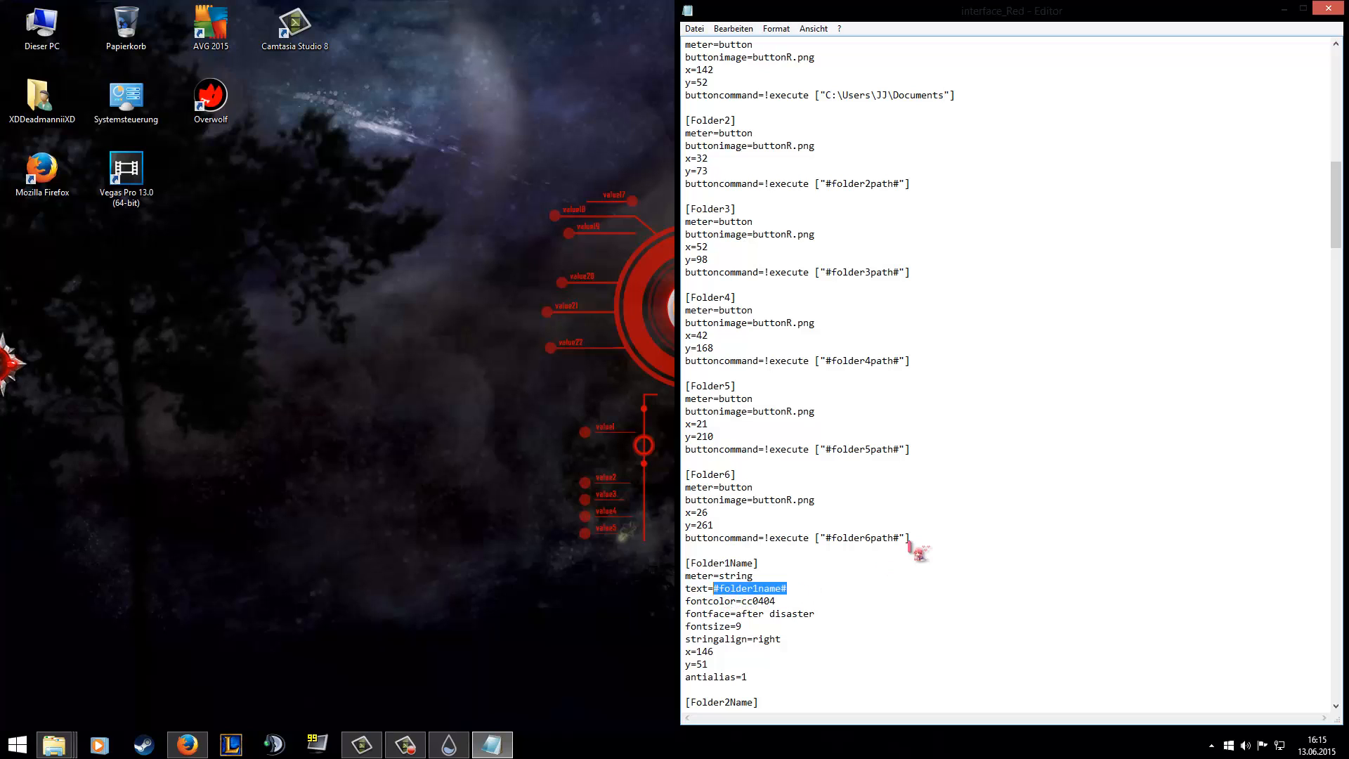
{"action": "key", "text": "BackSpace"}
{"action": "scroll", "coordinate": [956, 566], "scroll_direction": "down", "scroll_amount": 3}
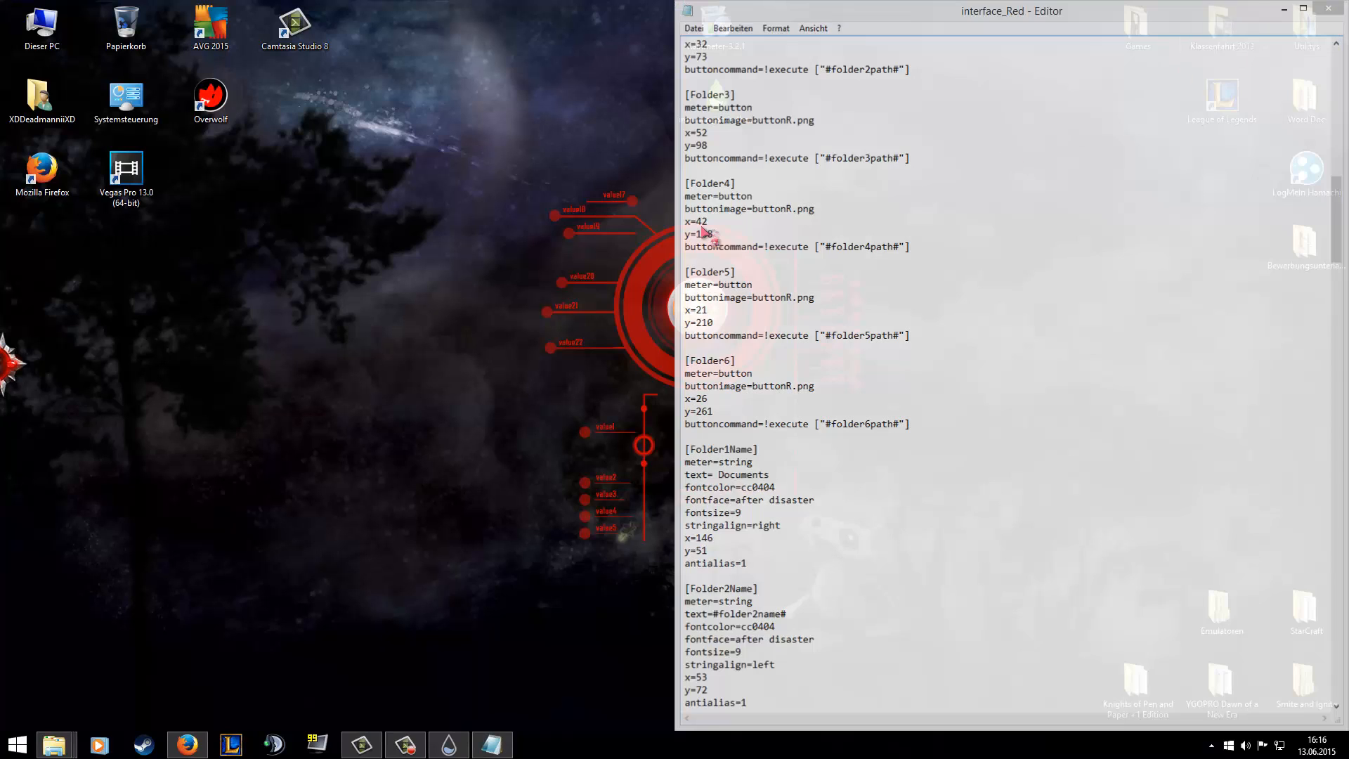
{"action": "left_click", "coordinate": [1286, 11]}
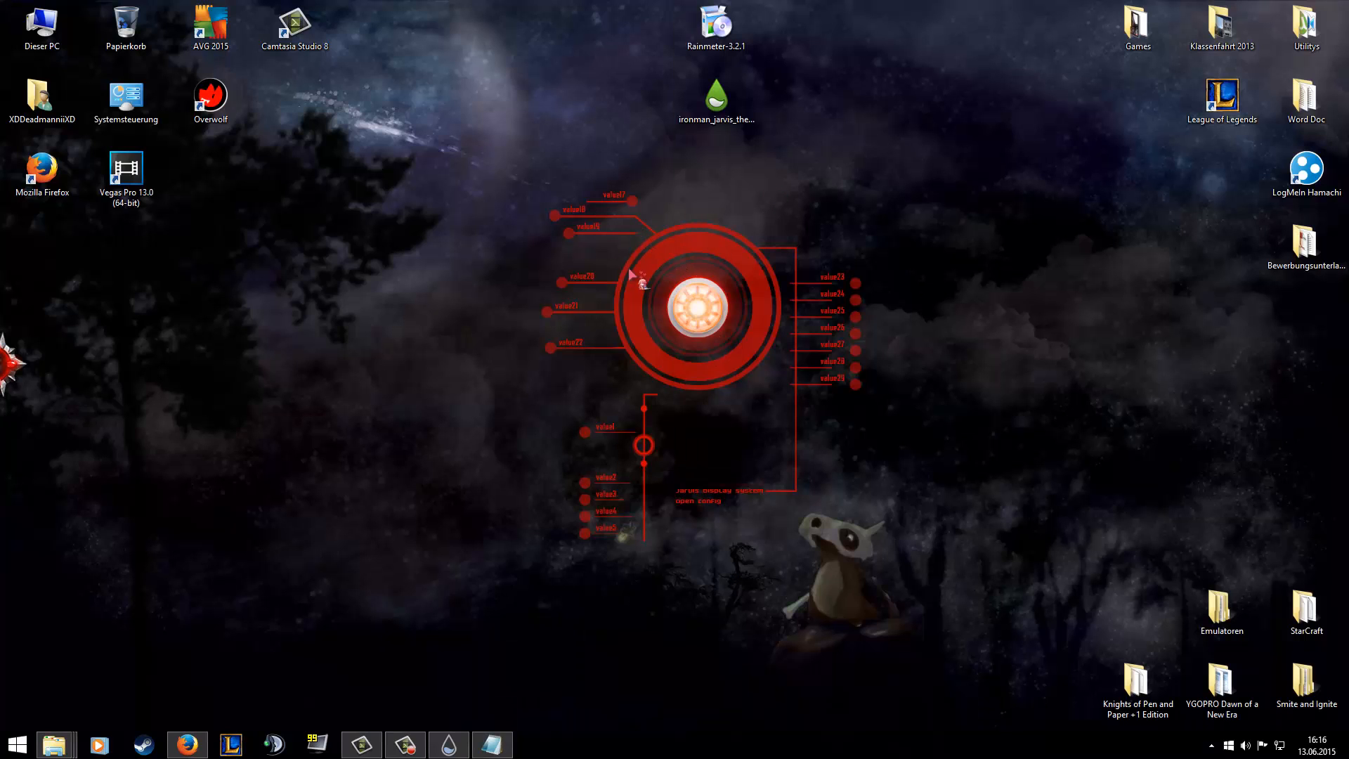
Refresh the red interface skin and test its Documents shortcut, putting the opened folder window away.
{"action": "right_click", "coordinate": [633, 292]}
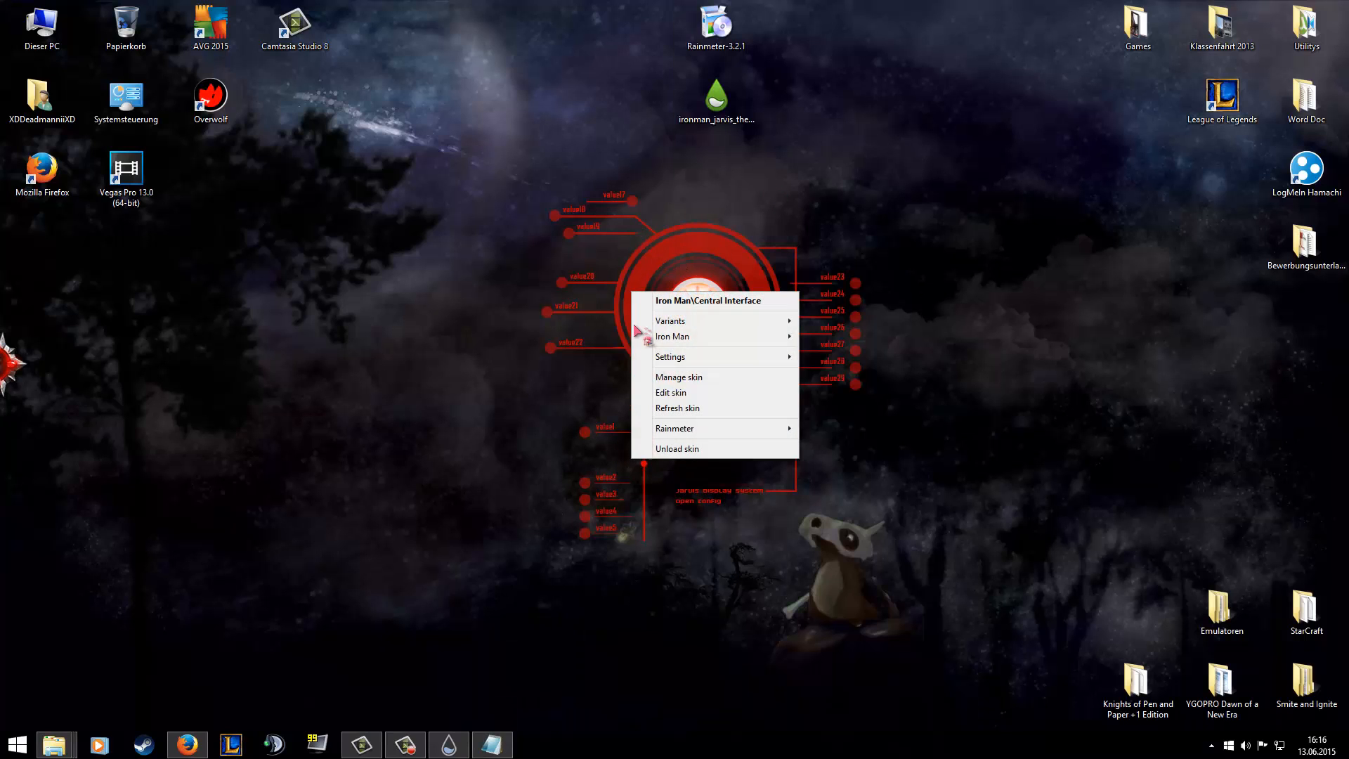
{"action": "left_click", "coordinate": [688, 412]}
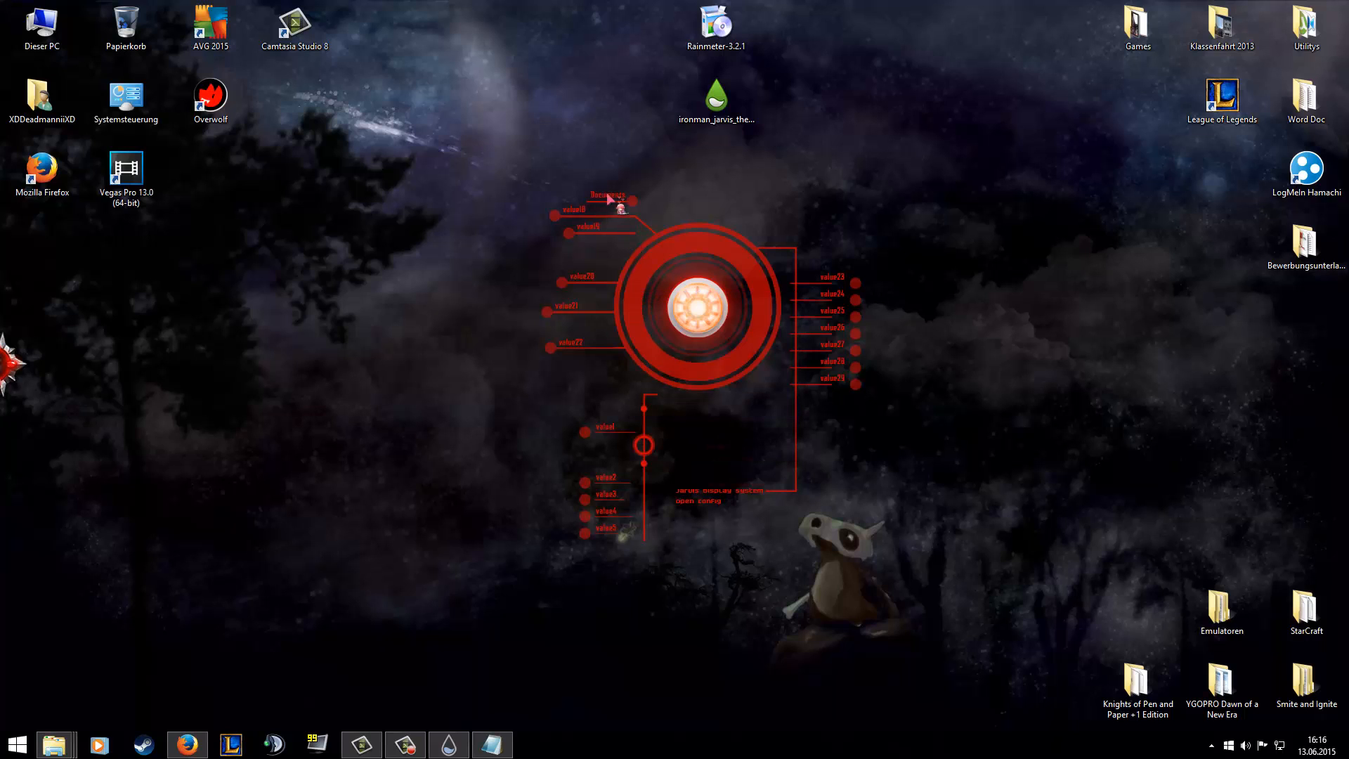
{"action": "left_click", "coordinate": [636, 202]}
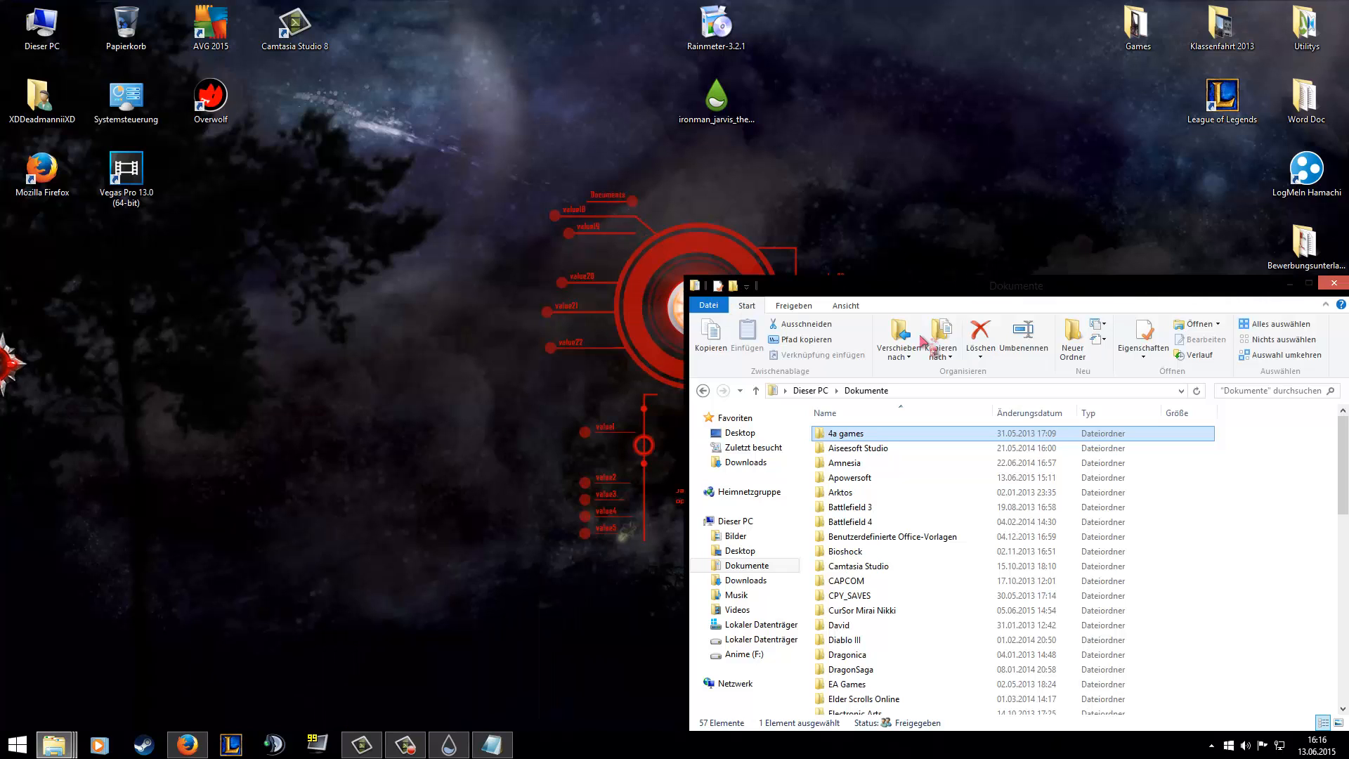
{"action": "left_click", "coordinate": [1334, 282]}
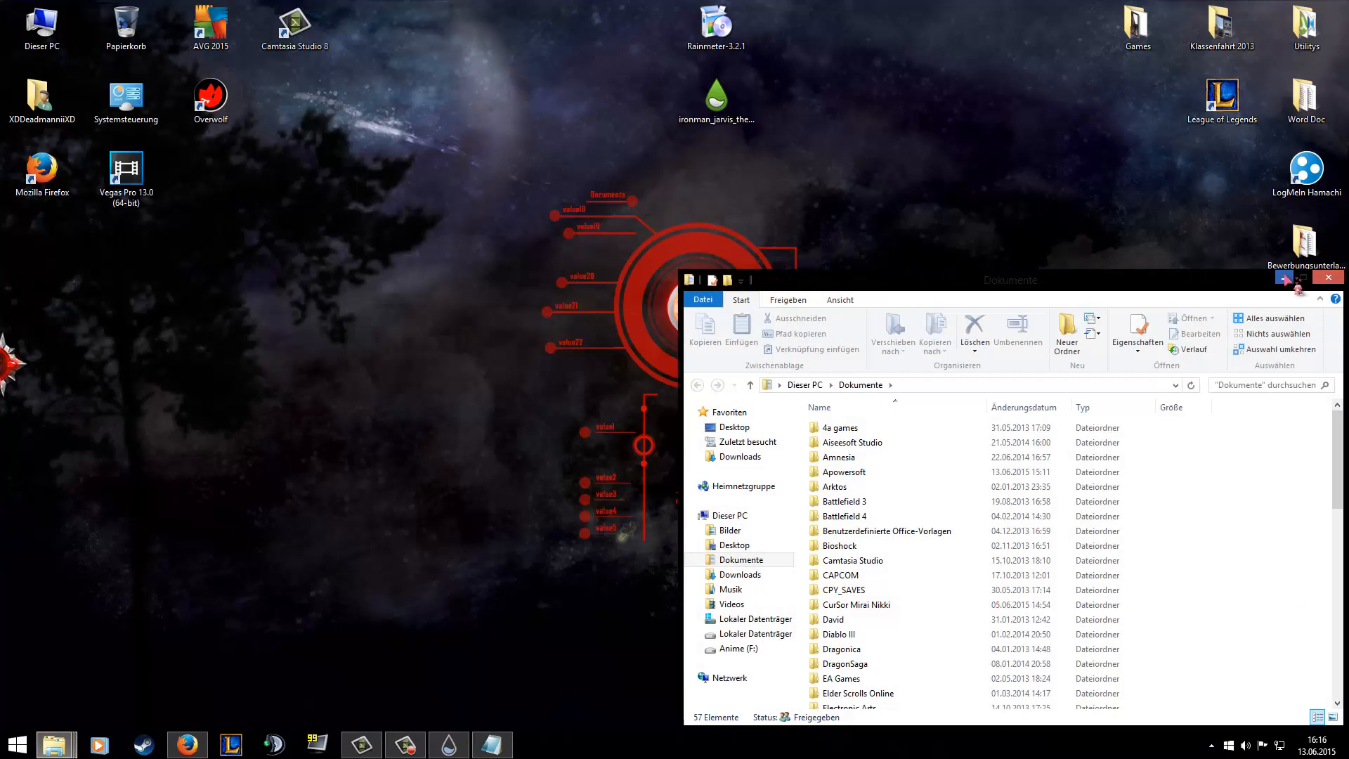
{"action": "left_click", "coordinate": [1295, 281]}
Reopen the red interface skin's file in the editor, docked on half the screen, and examine the meterarc and FOLDERS sections.
{"action": "right_click", "coordinate": [711, 361]}
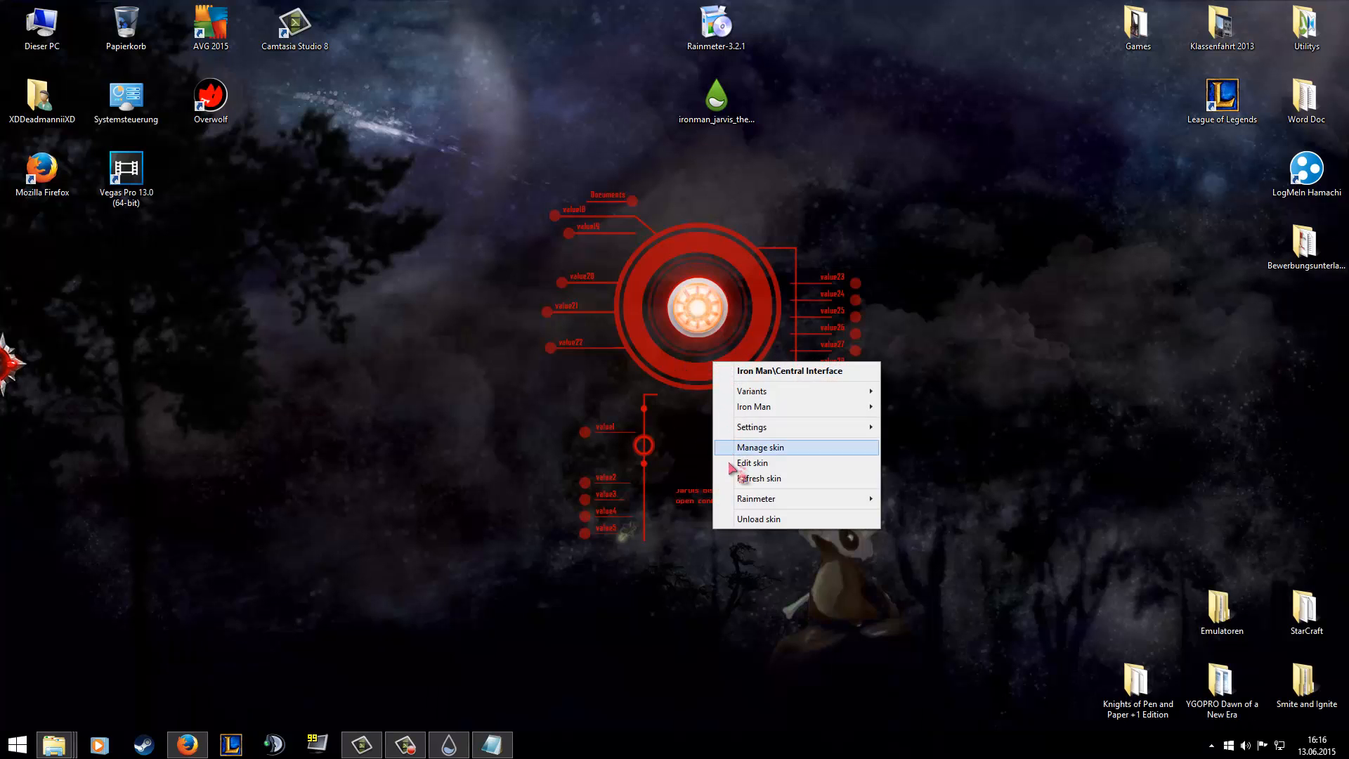
{"action": "left_click", "coordinate": [744, 465]}
{"action": "key", "text": "super+Right"}
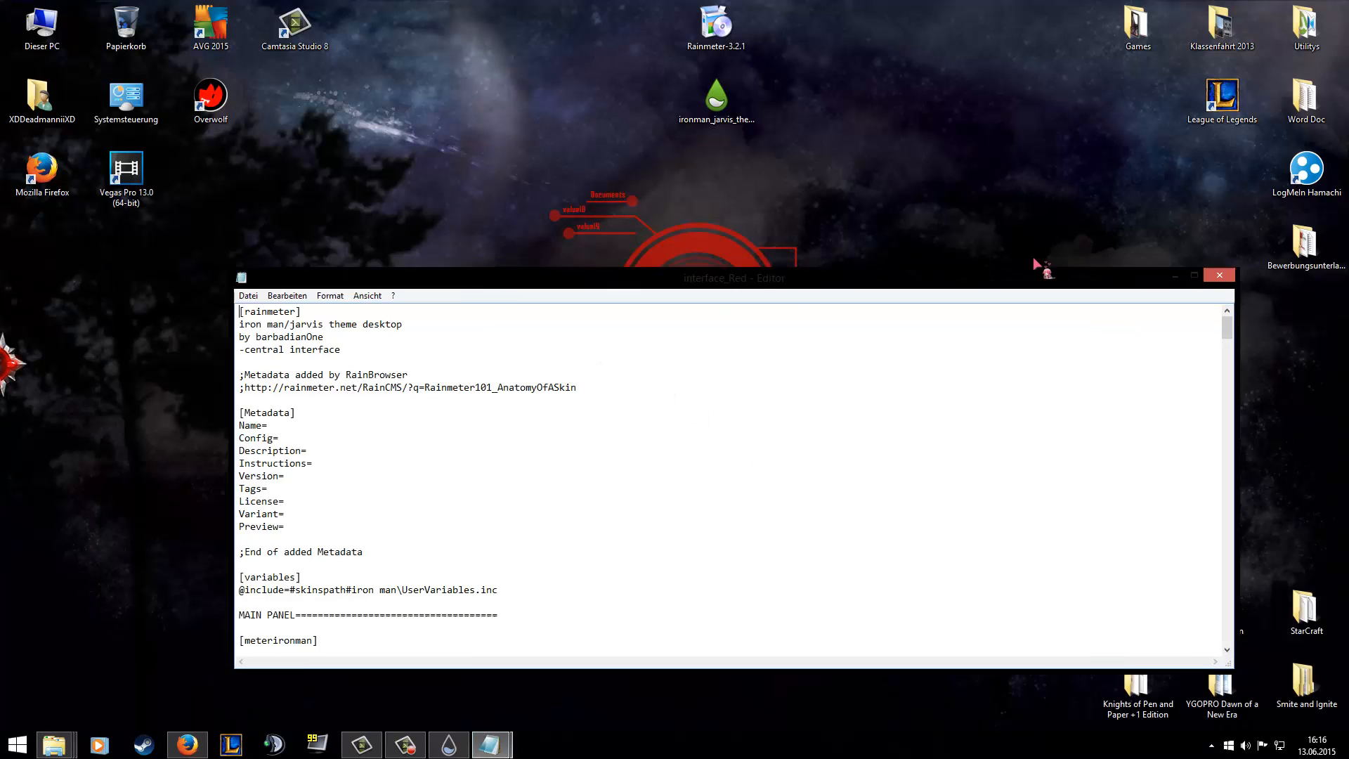
{"action": "scroll", "coordinate": [896, 310], "scroll_direction": "down", "scroll_amount": 15}
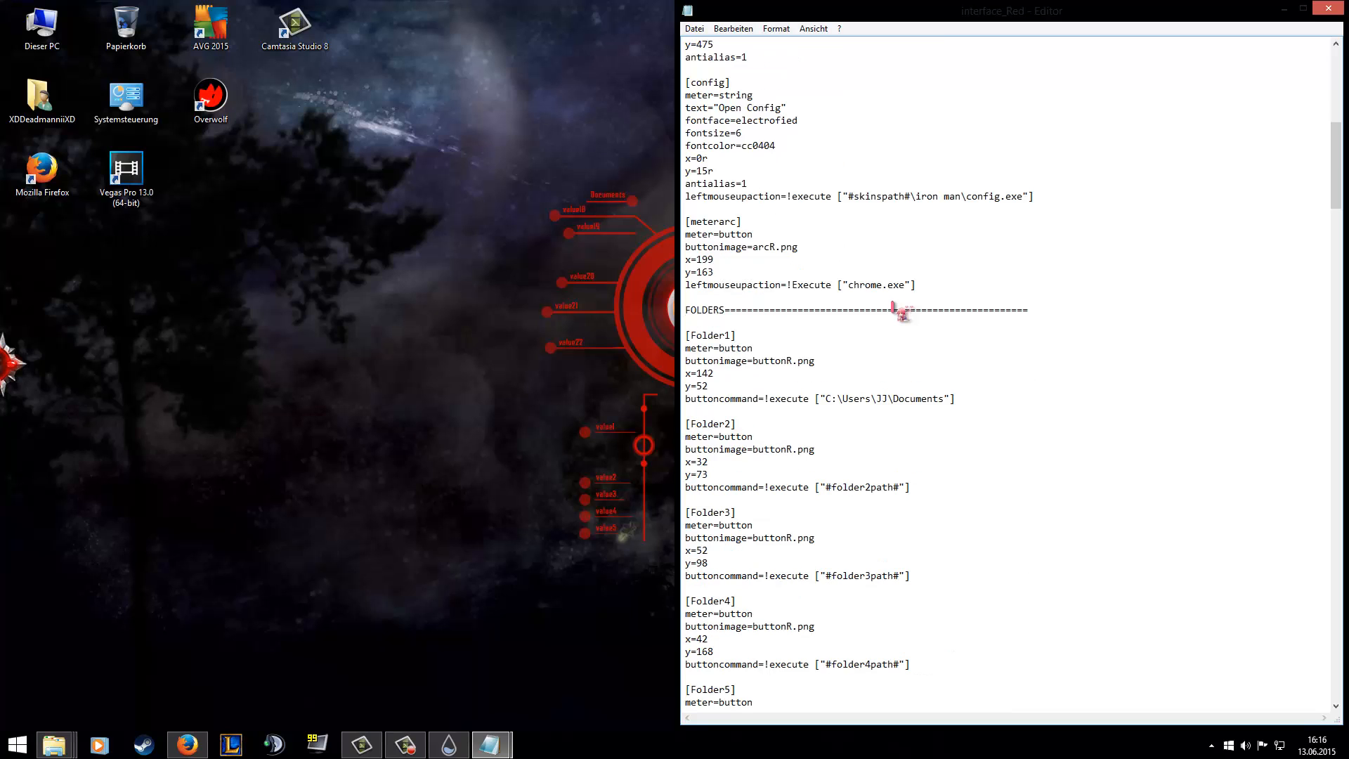
Switch to Firefox, bring up the YouTube channel page and select its full web address, then minimise the browser.
{"action": "left_click", "coordinate": [188, 744]}
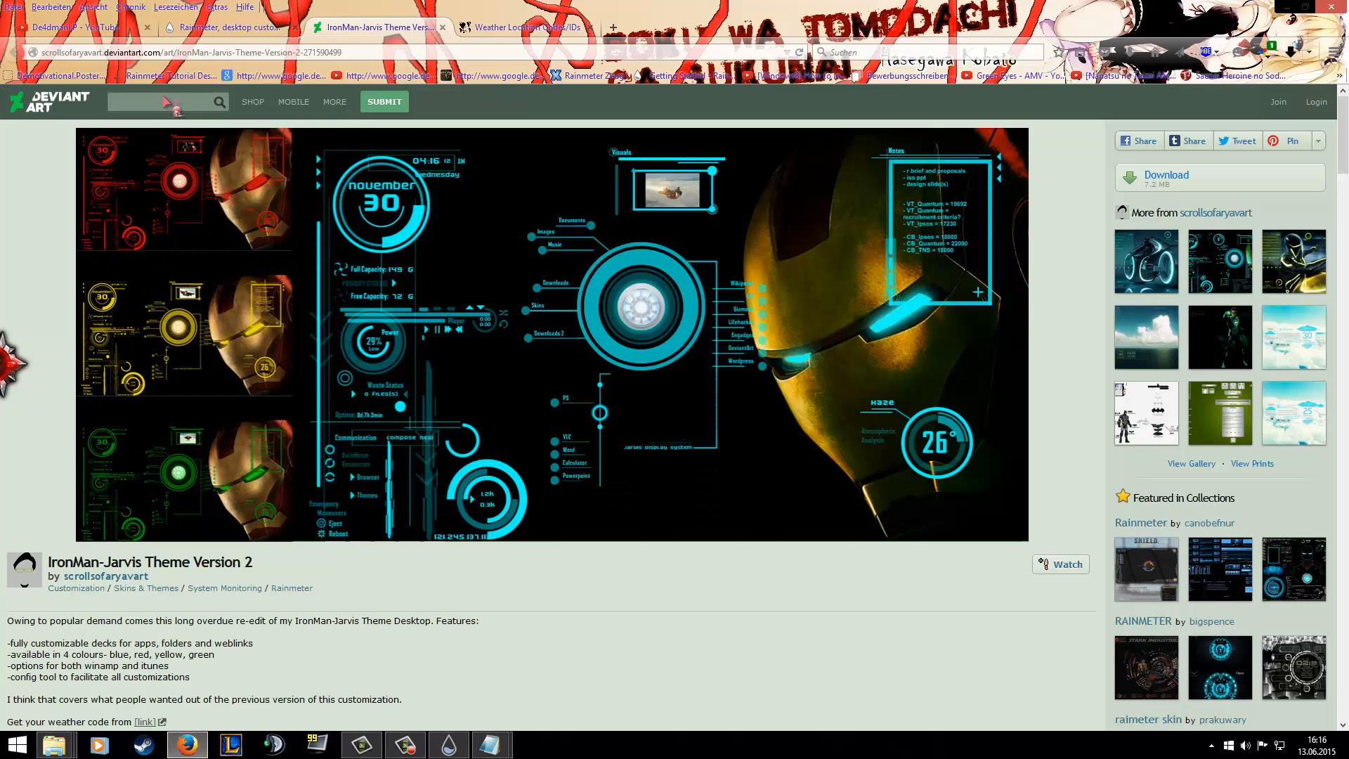
{"action": "left_click", "coordinate": [94, 28]}
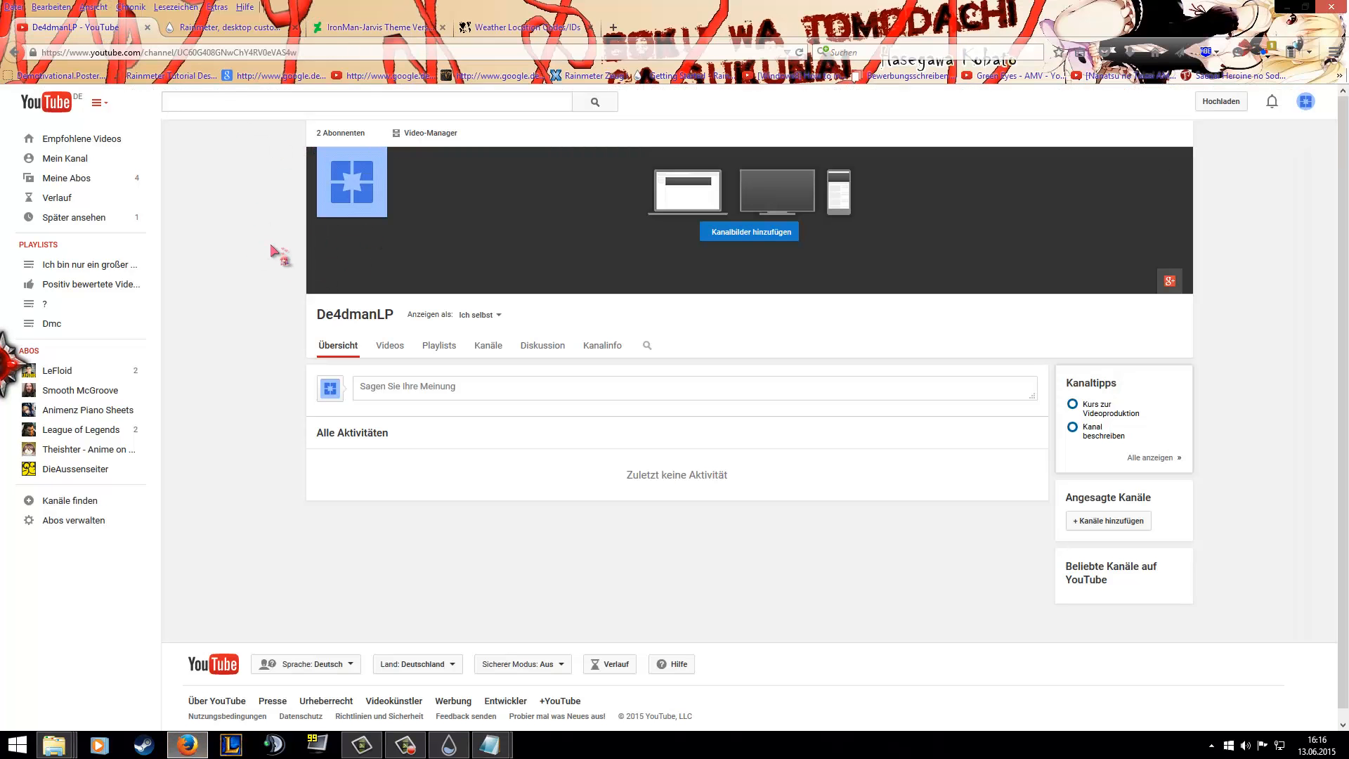
{"action": "left_click", "coordinate": [1286, 7]}
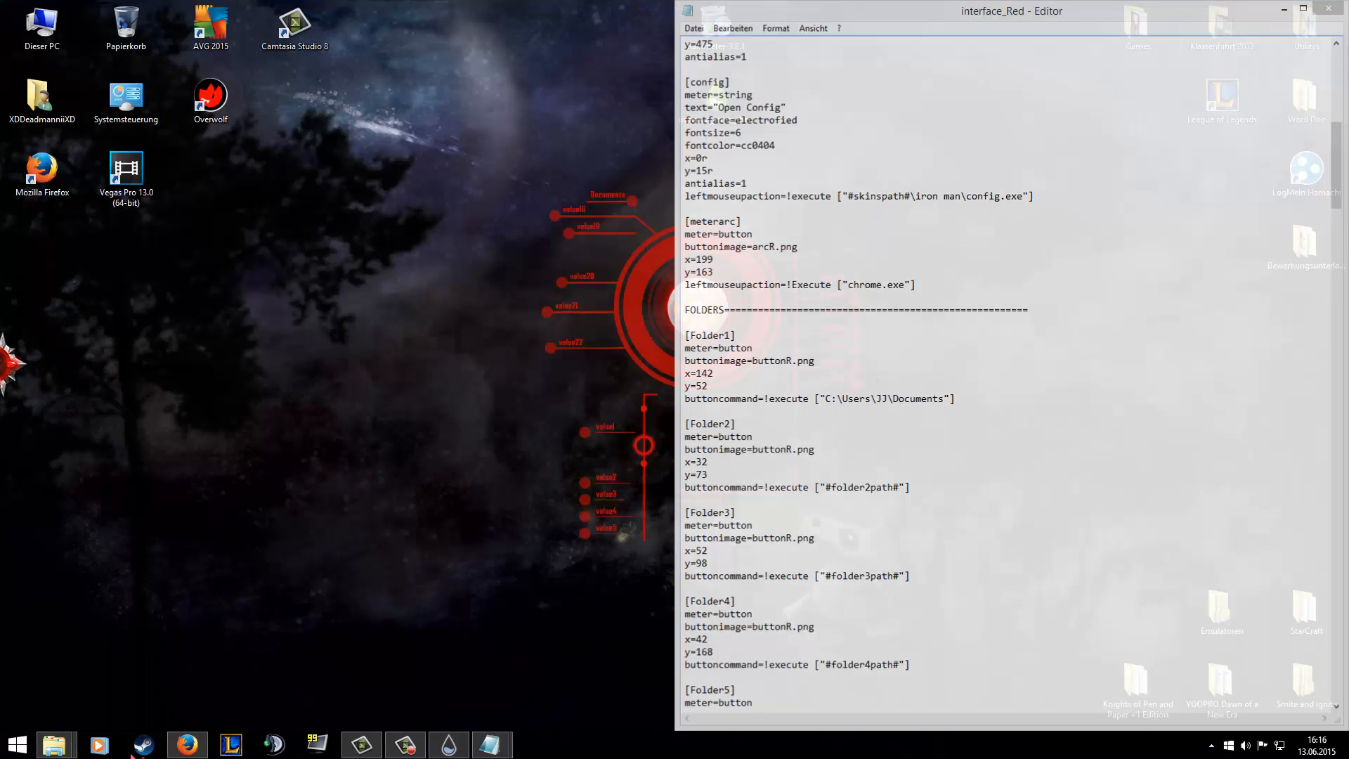
{"action": "left_click", "coordinate": [184, 752]}
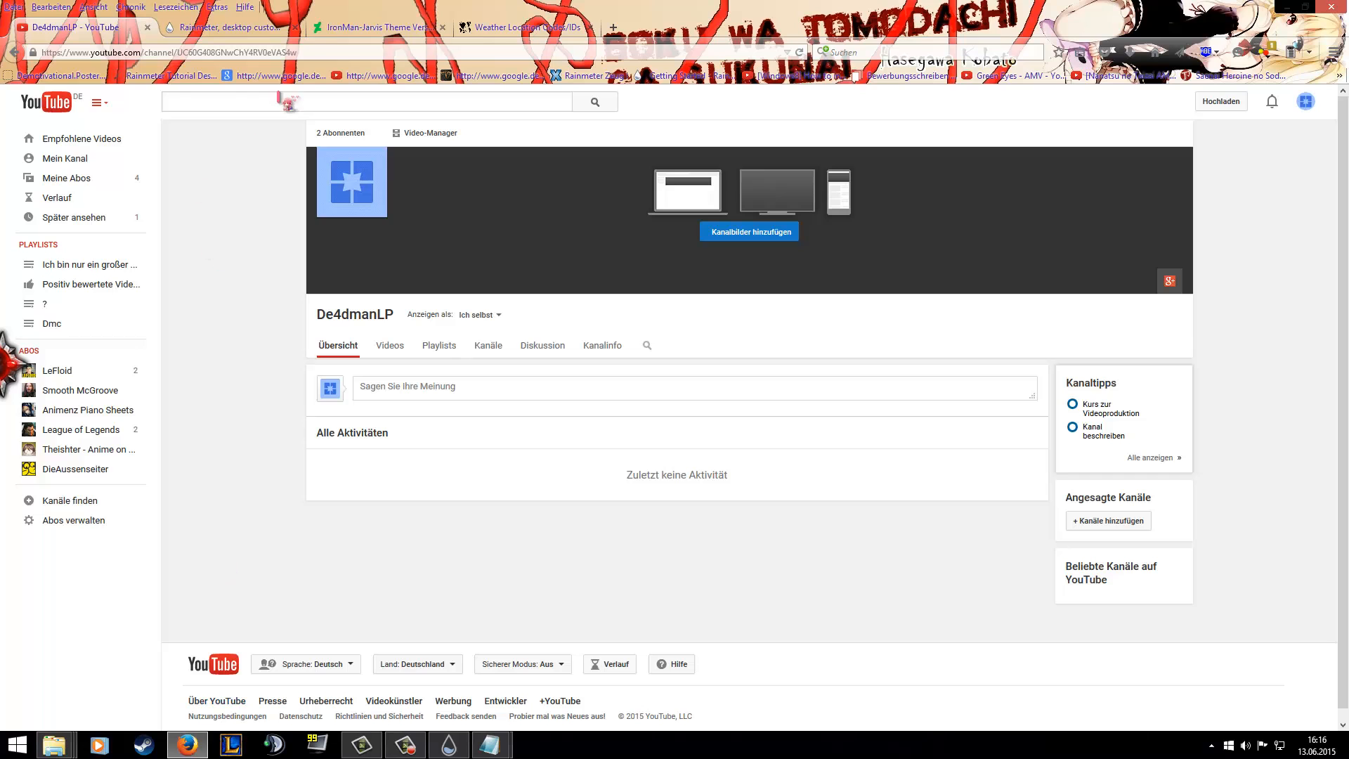
{"action": "left_click", "coordinate": [204, 53]}
{"action": "key", "text": "ctrl+c"}
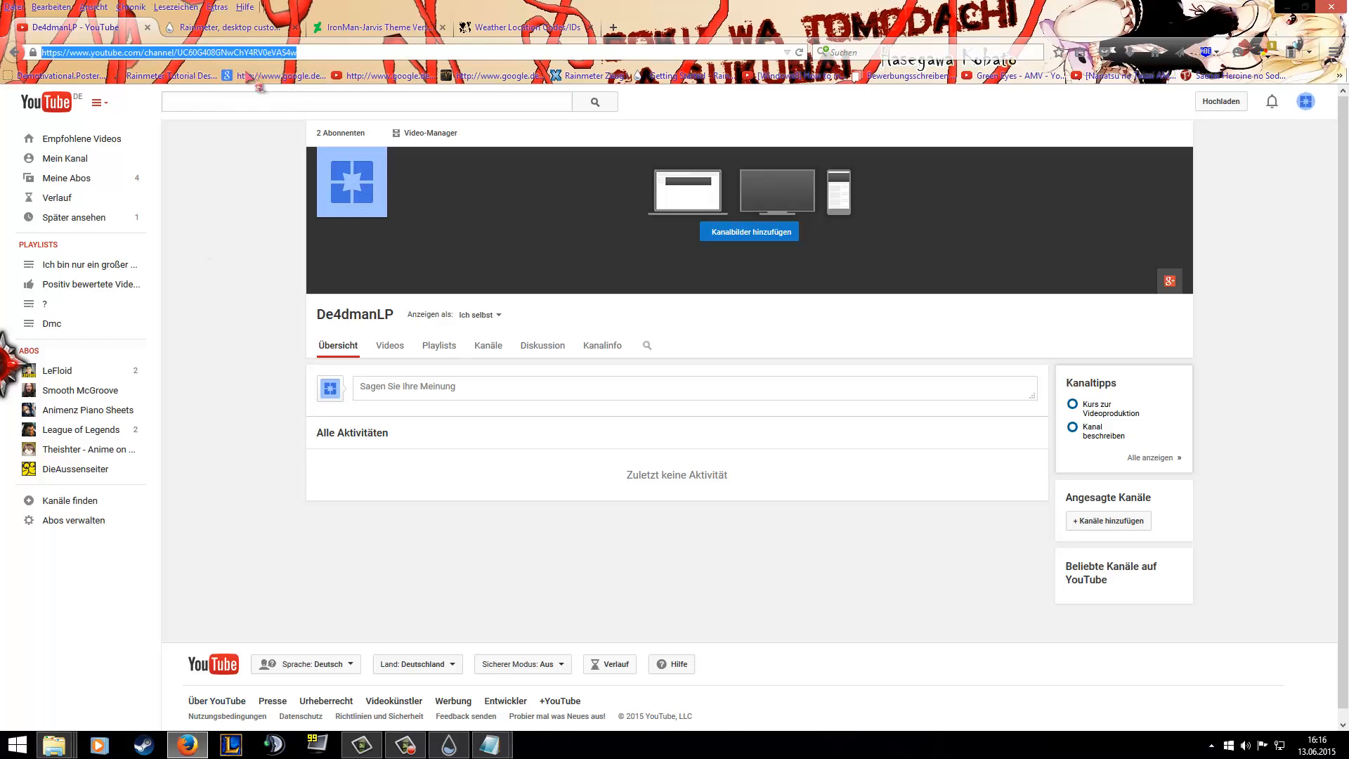
{"action": "left_click", "coordinate": [1286, 8]}
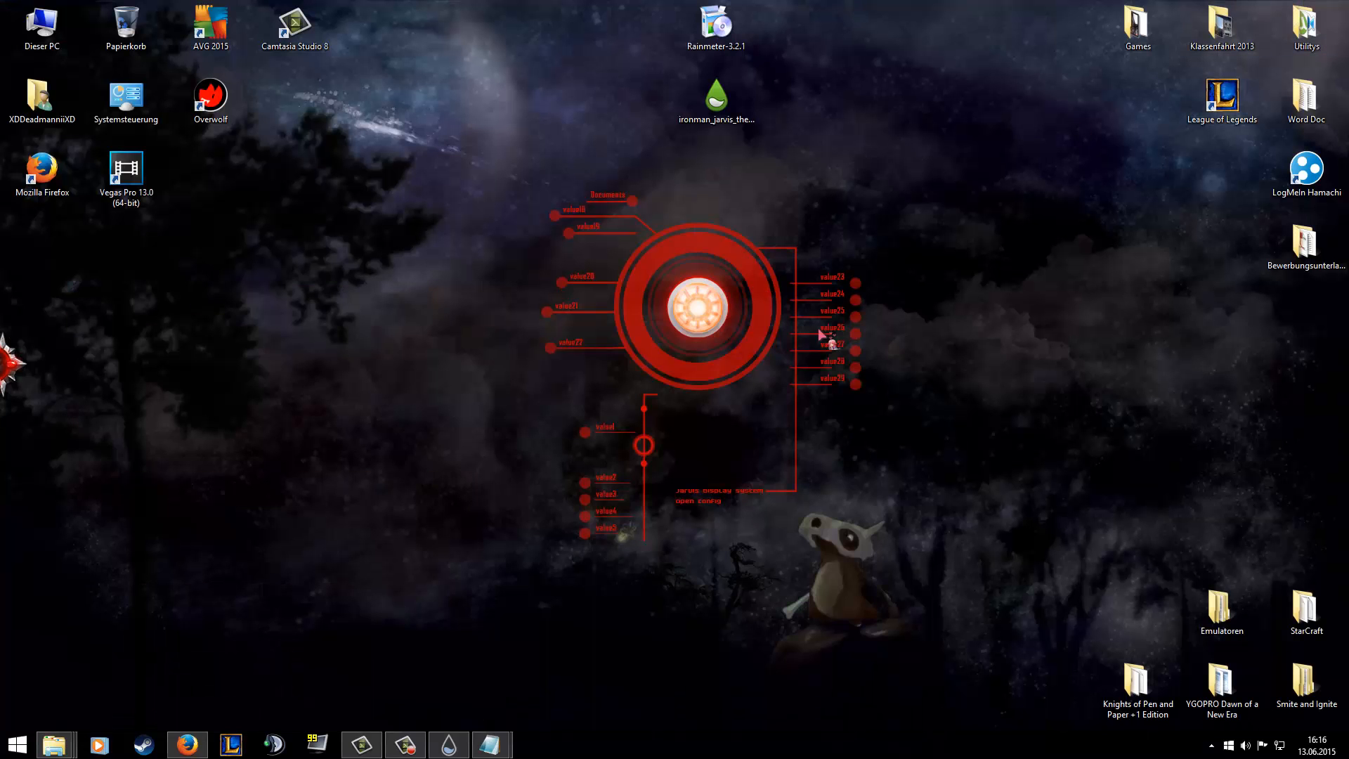
Return to the skin file and replace #site1link# in the WEBLINKS Site1 section with the copied YouTube channel address.
{"action": "mouse_move", "coordinate": [492, 746]}
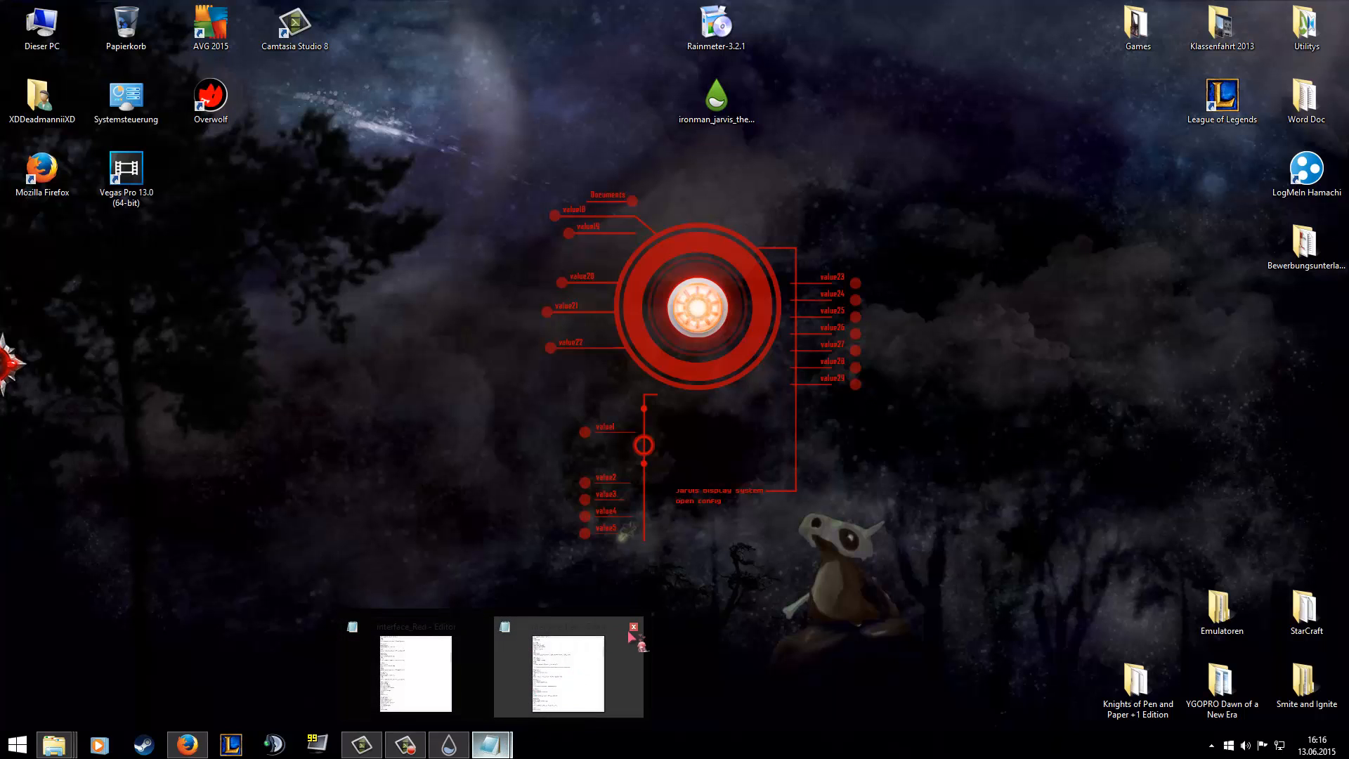
{"action": "left_click", "coordinate": [588, 645]}
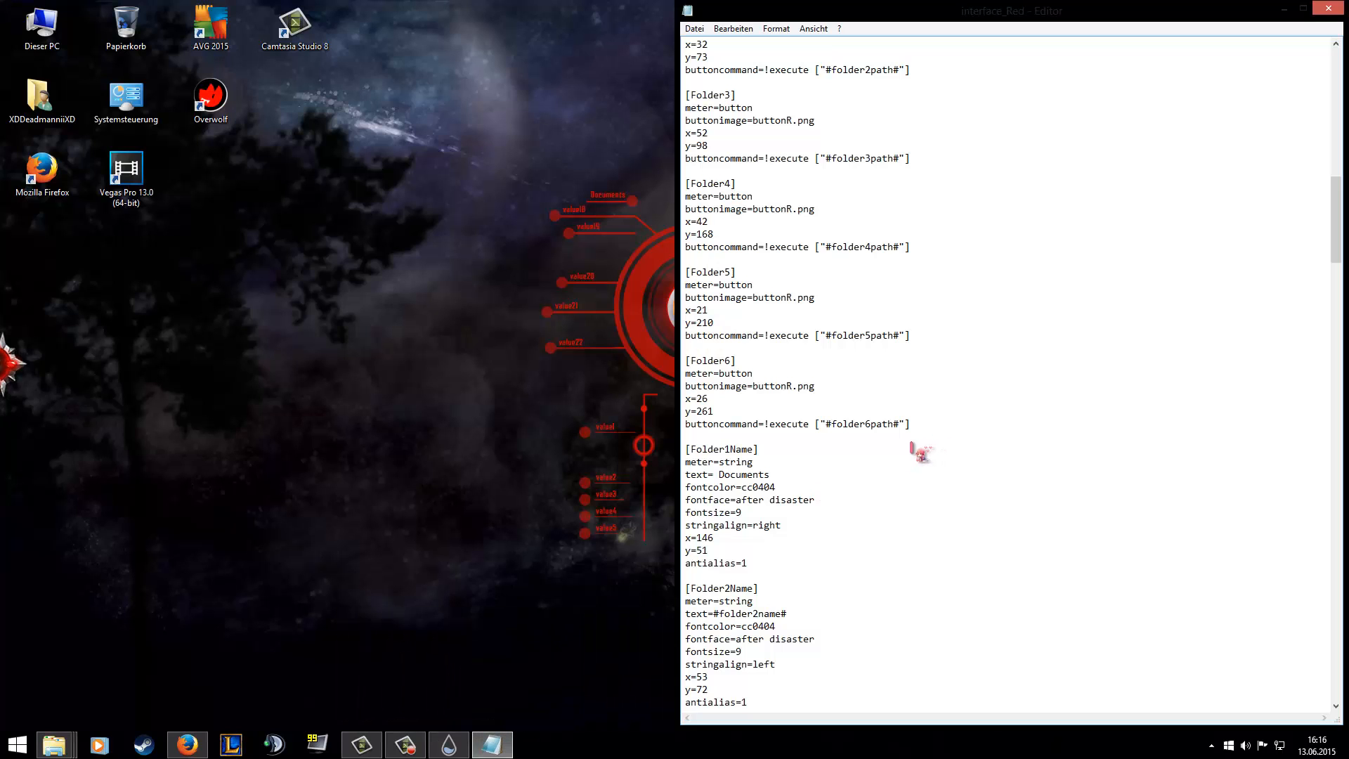
{"action": "scroll", "coordinate": [906, 453], "scroll_direction": "down", "scroll_amount": 1}
{"action": "scroll", "coordinate": [891, 457], "scroll_direction": "down", "scroll_amount": 20}
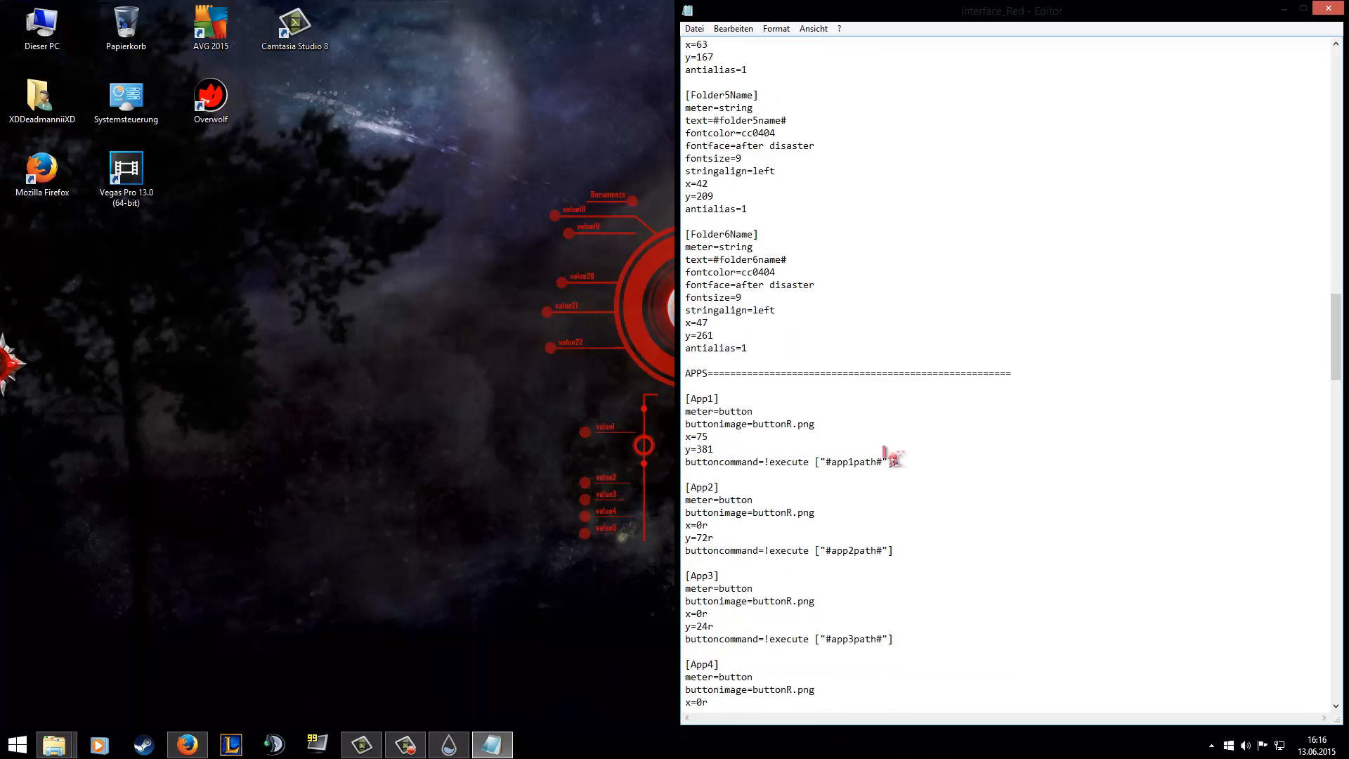
{"action": "scroll", "coordinate": [787, 383], "scroll_direction": "down", "scroll_amount": 16}
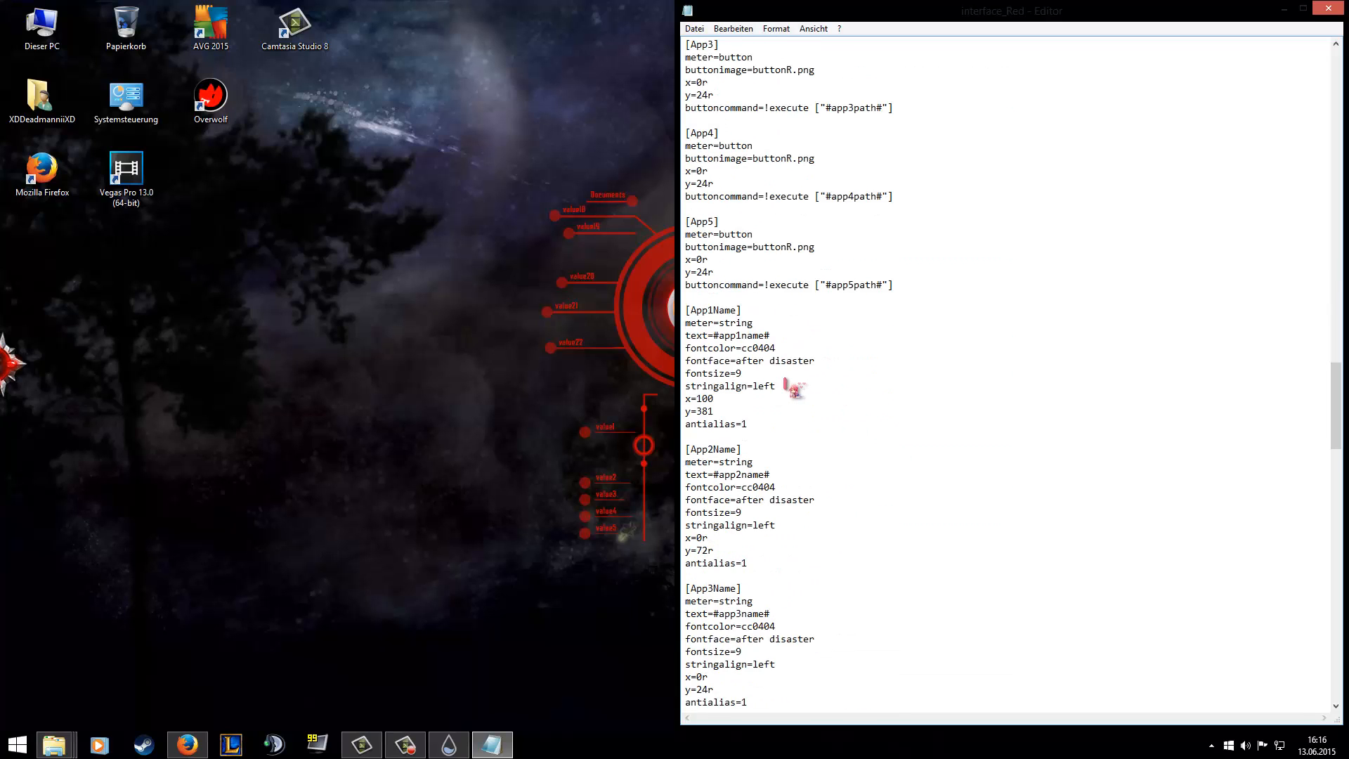
{"action": "scroll", "coordinate": [786, 381], "scroll_direction": "down", "scroll_amount": 15}
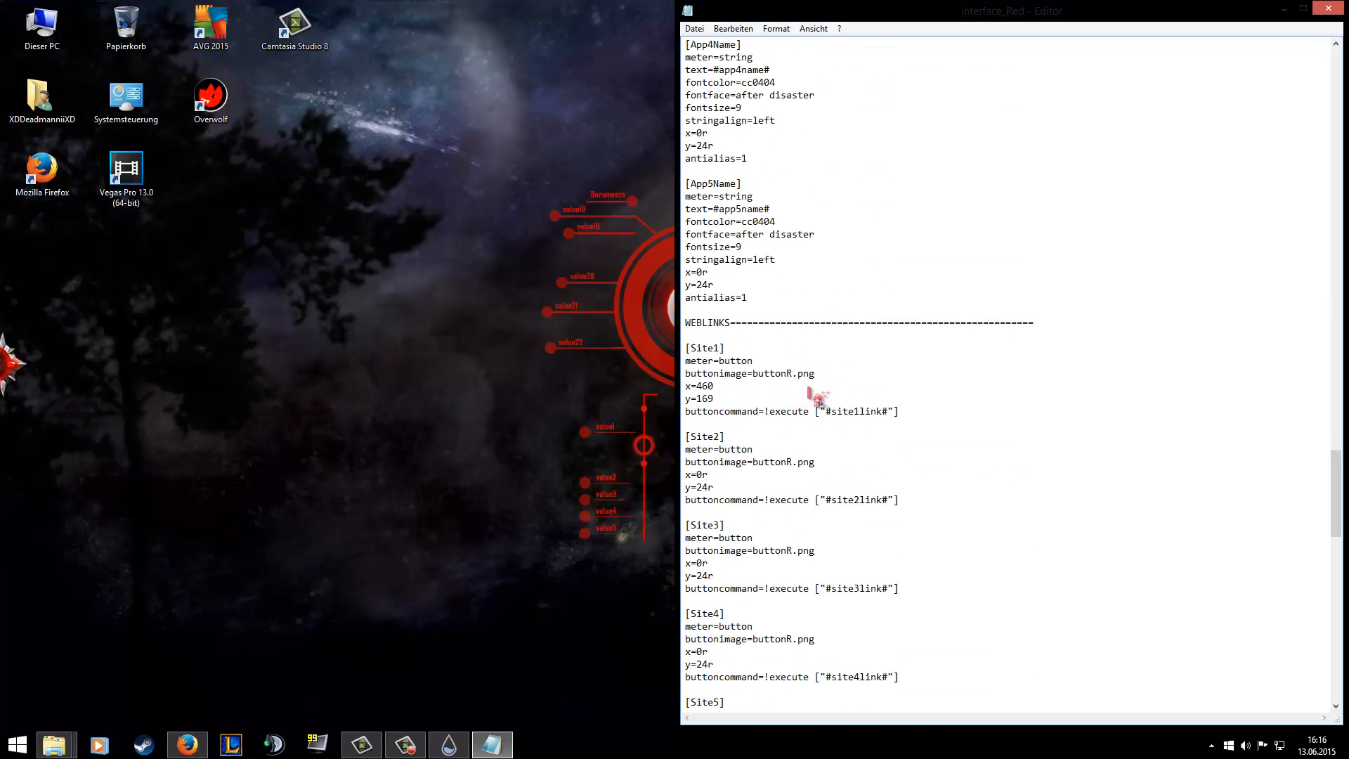
{"action": "left_click_drag", "start_coordinate": [828, 413], "coordinate": [888, 421]}
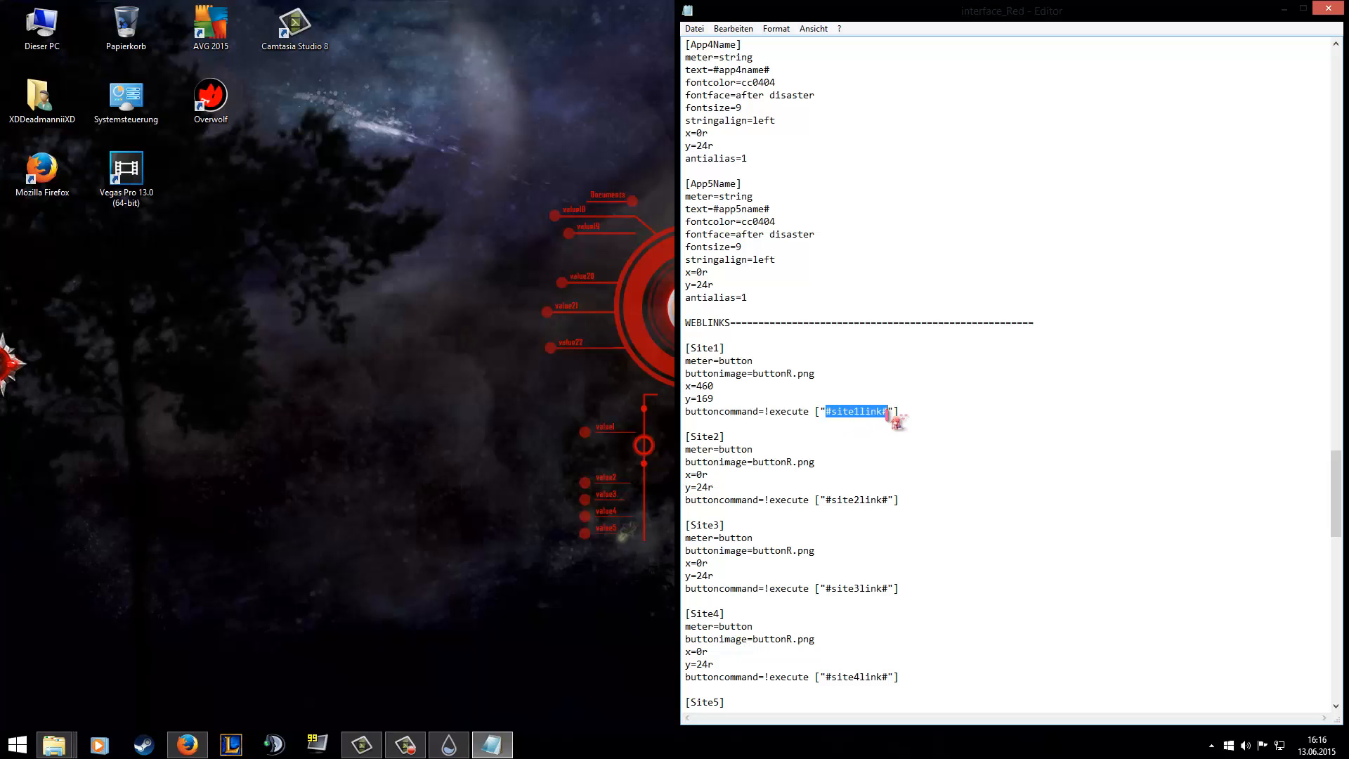
{"action": "key", "text": "ctrl+v"}
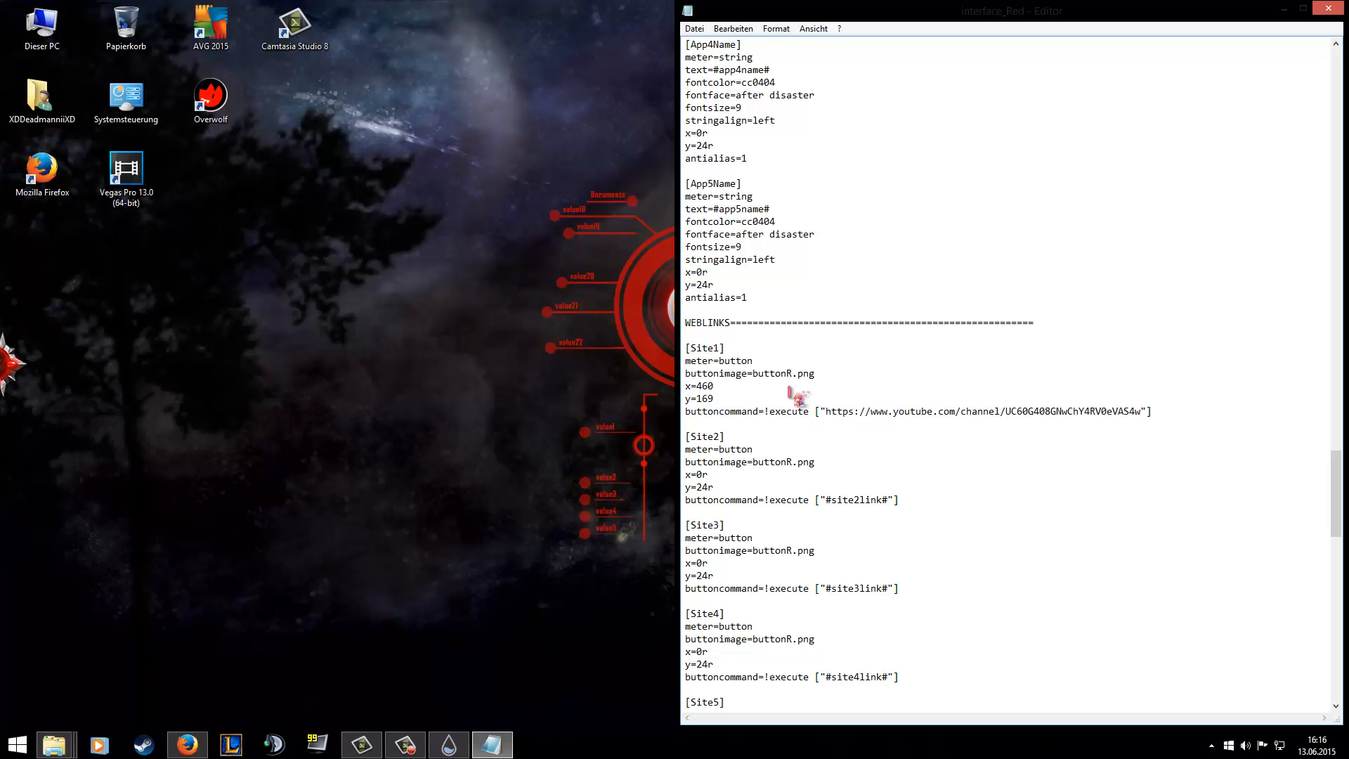
Replace the #site1name# text in the Site1Name section with Channel, save the skin file and put the editor away.
{"action": "scroll", "coordinate": [796, 393], "scroll_direction": "down", "scroll_amount": 15}
{"action": "scroll", "coordinate": [799, 393], "scroll_direction": "down", "scroll_amount": 5}
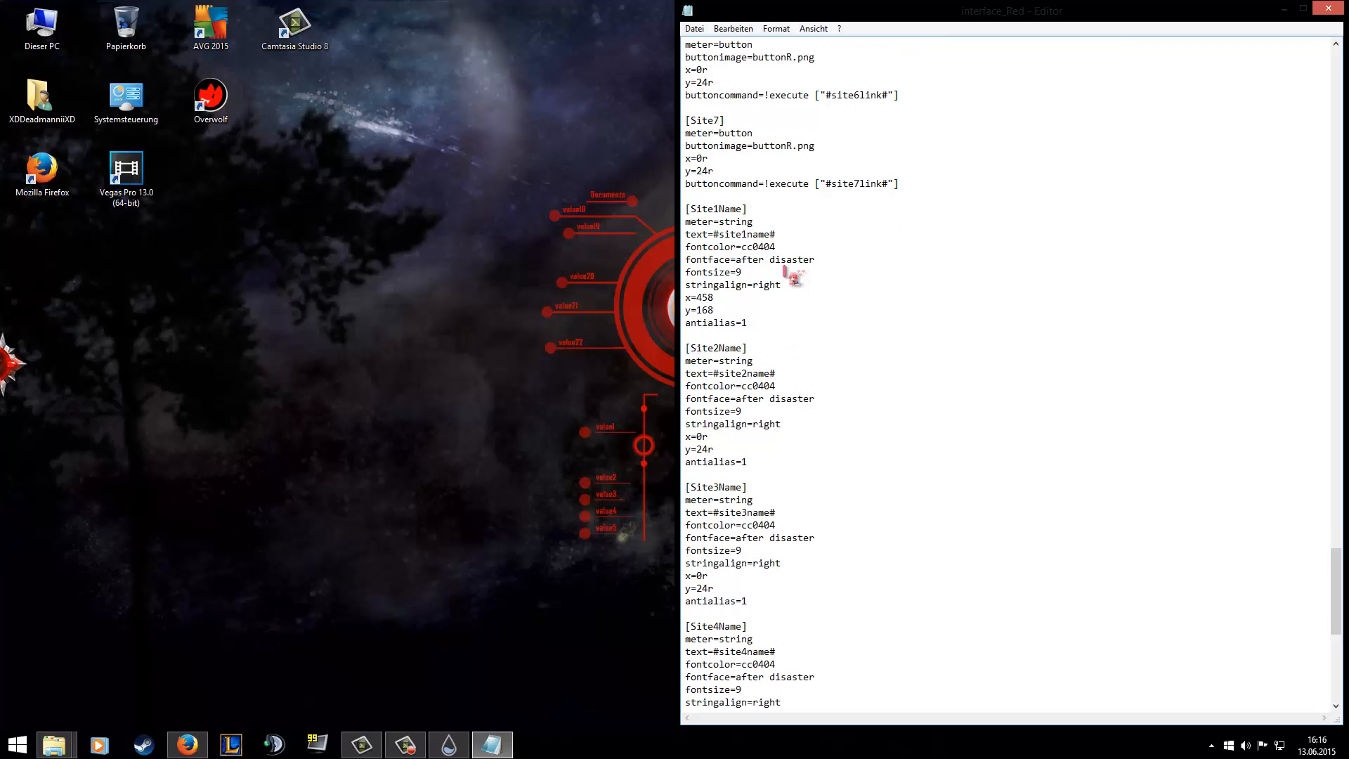
{"action": "left_click_drag", "start_coordinate": [776, 235], "coordinate": [713, 236]}
{"action": "left_click", "coordinate": [1348, 757]}
Refresh the red interface skin and test its Channel shortcut, closing the opened page and minimising Firefox.
{"action": "right_click", "coordinate": [645, 338]}
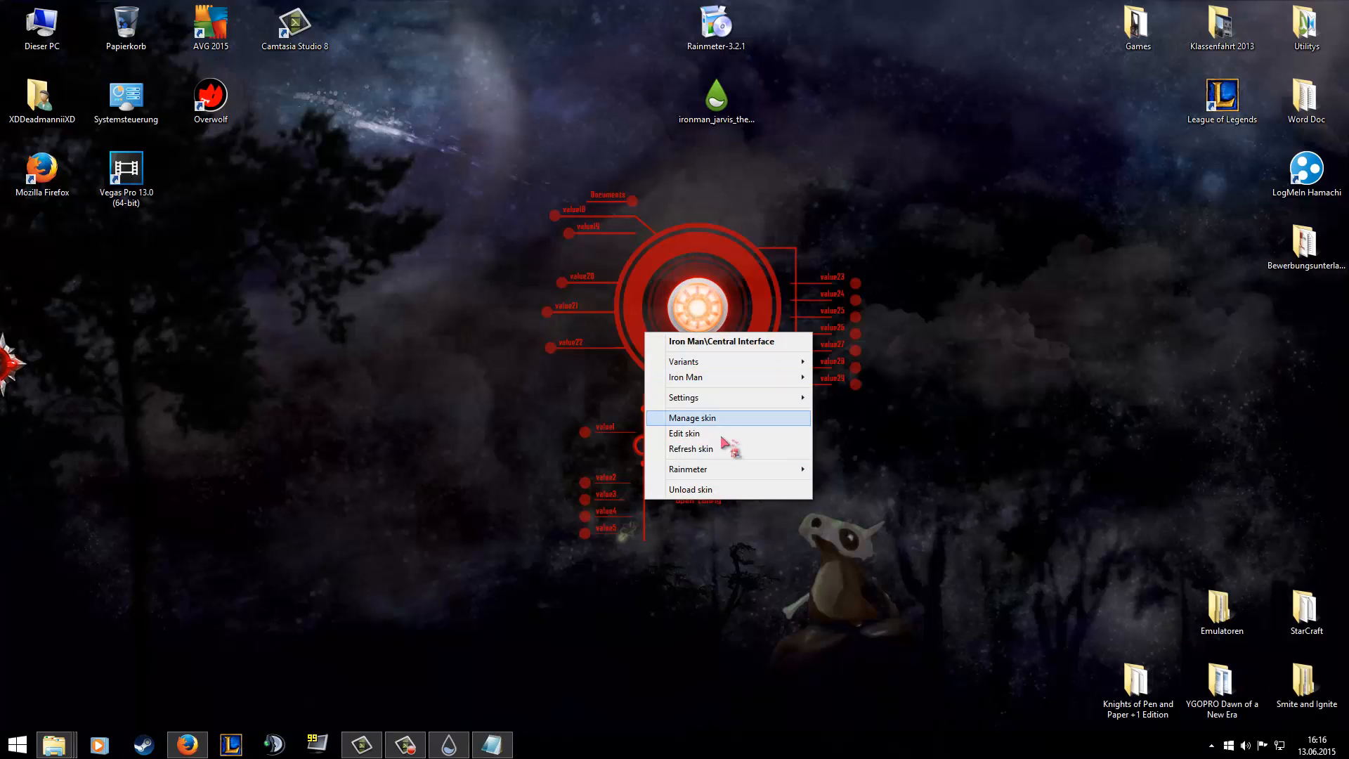
{"action": "left_click", "coordinate": [731, 448]}
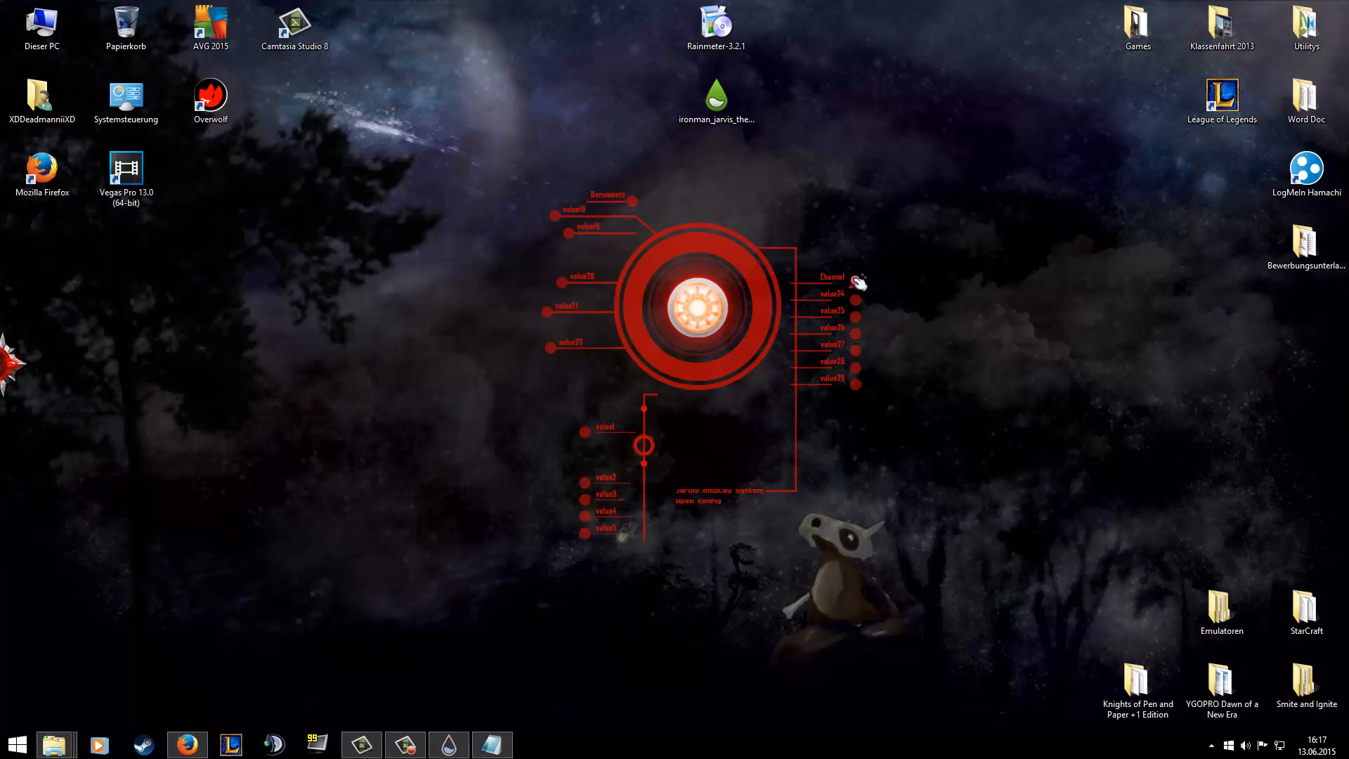
{"action": "left_click", "coordinate": [858, 282]}
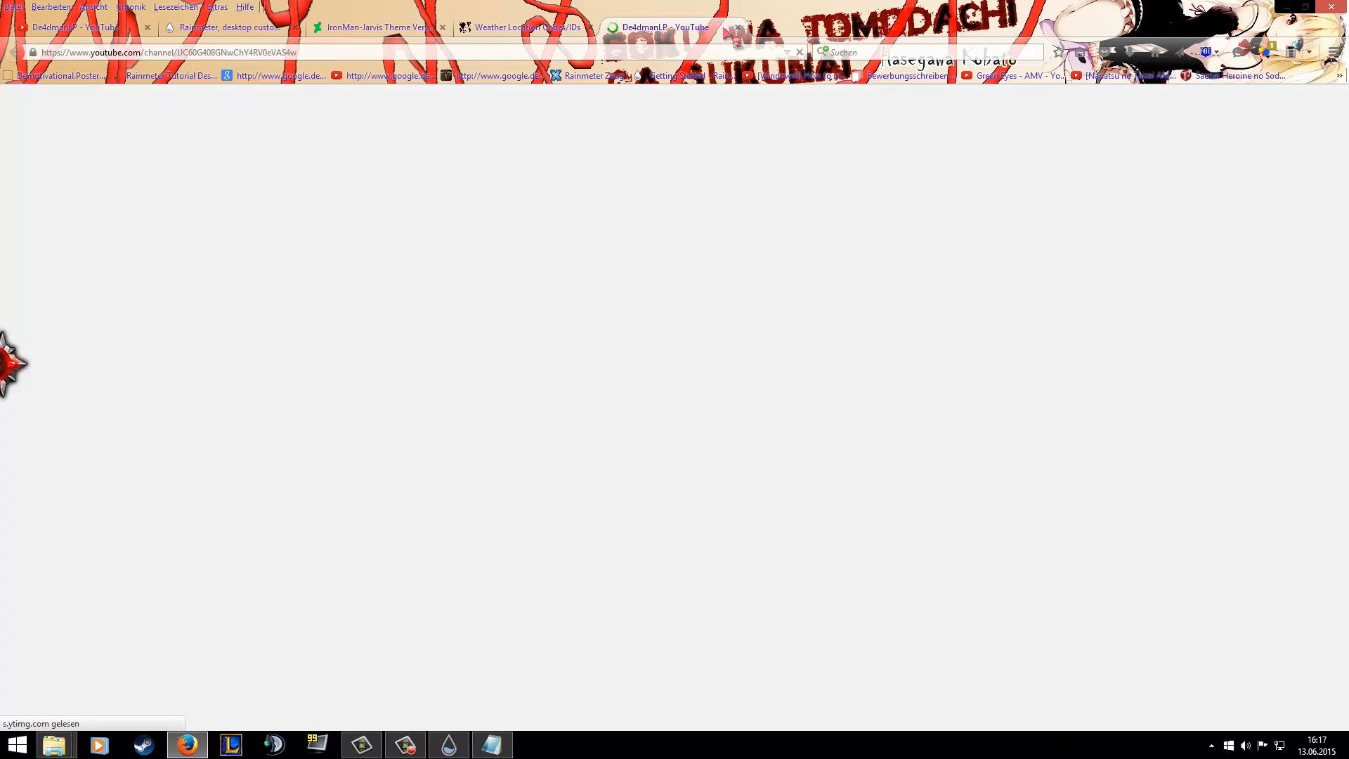
{"action": "left_click", "coordinate": [738, 28]}
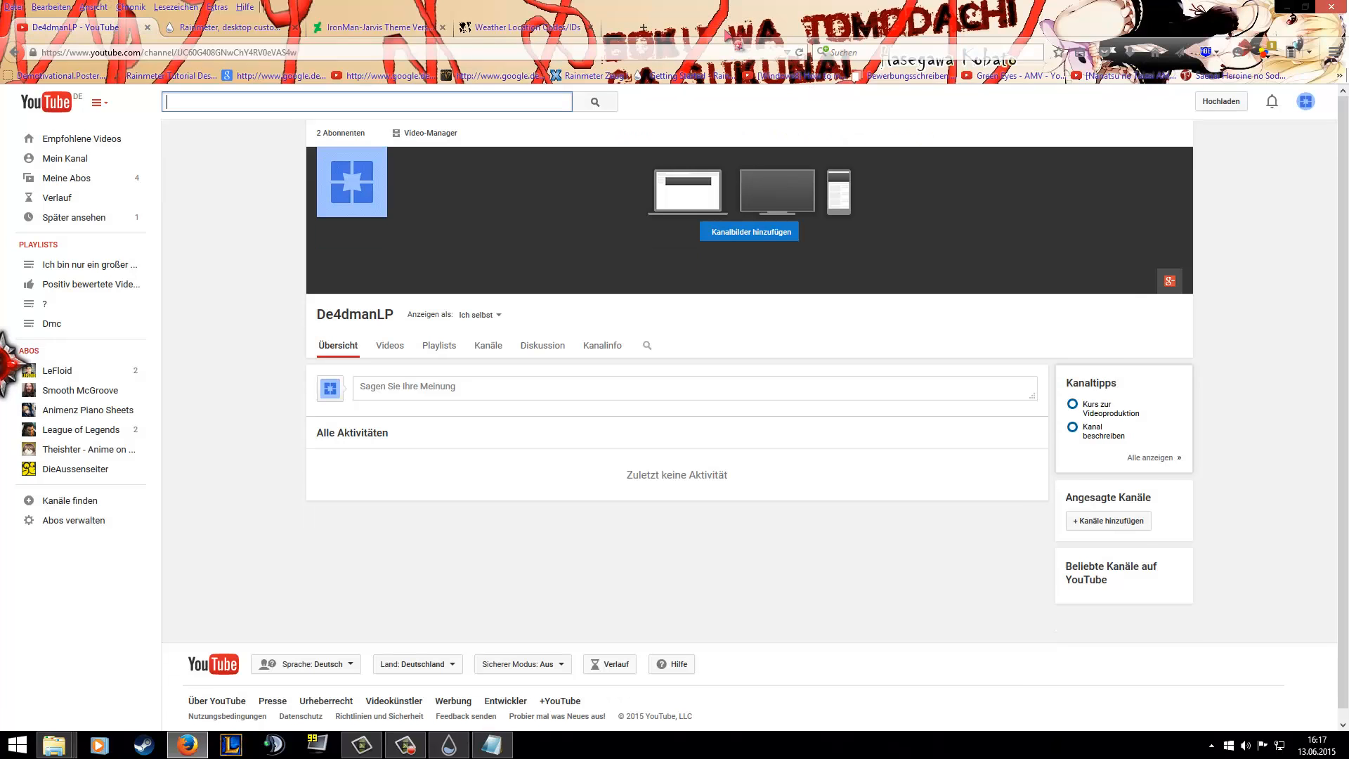
{"action": "left_click", "coordinate": [1285, 7]}
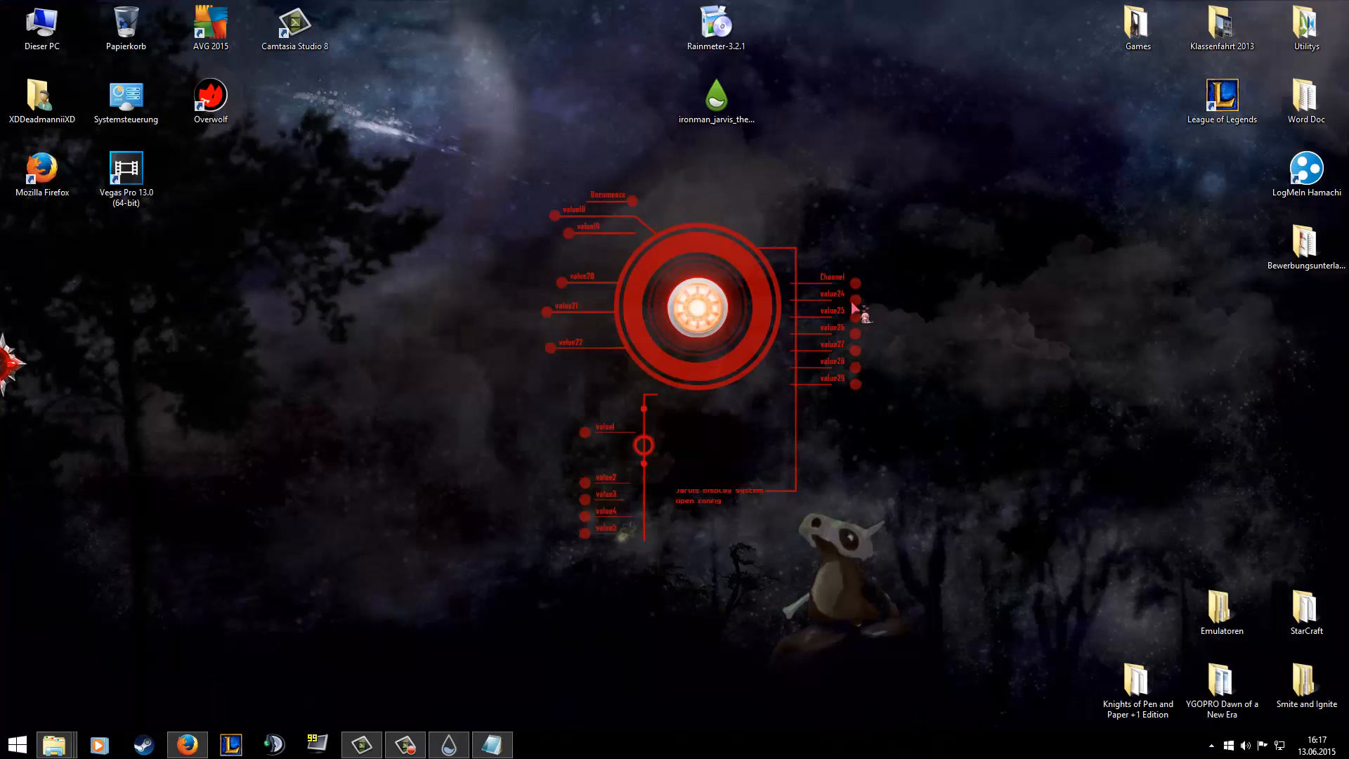
Bring back the skin file beside the Vegas Pro 13.0 folder window and go to the file's APPS section.
{"action": "right_click", "coordinate": [646, 348]}
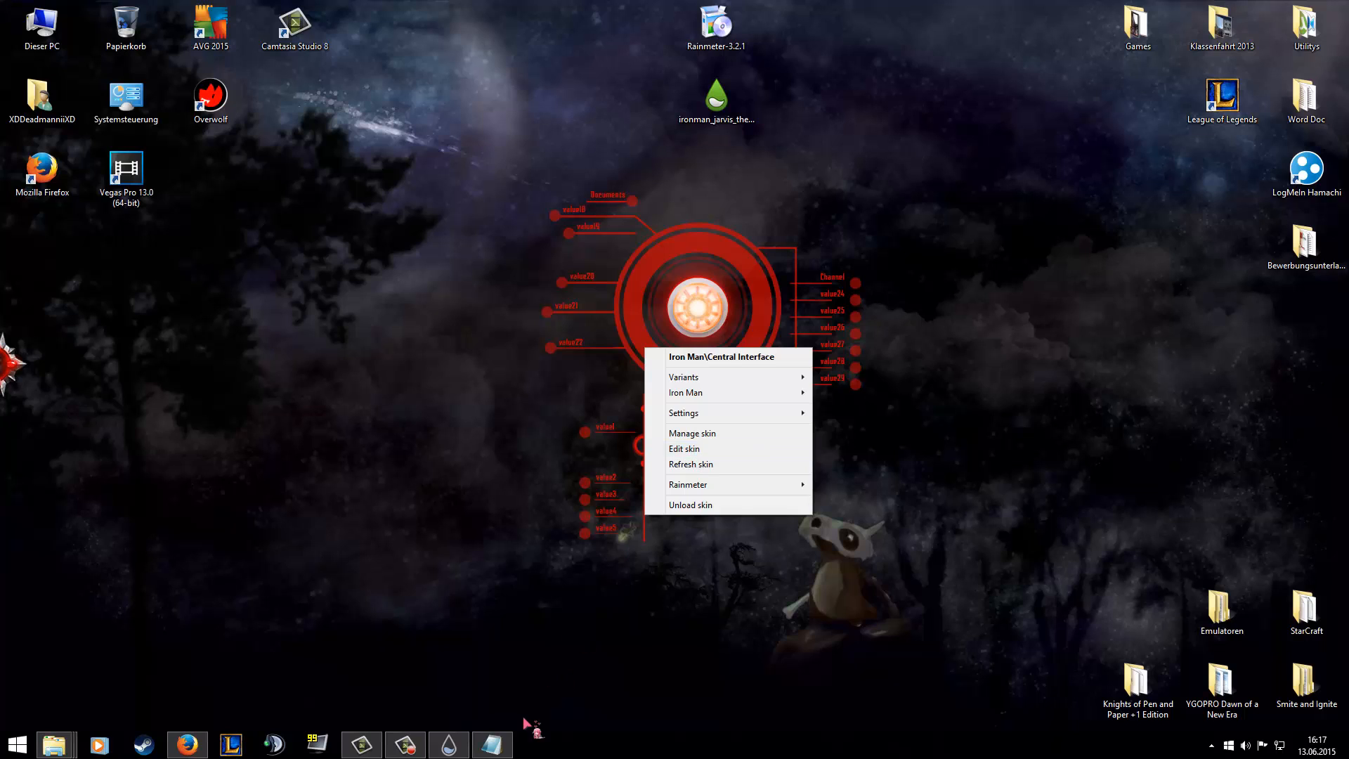
{"action": "left_click", "coordinate": [685, 449]}
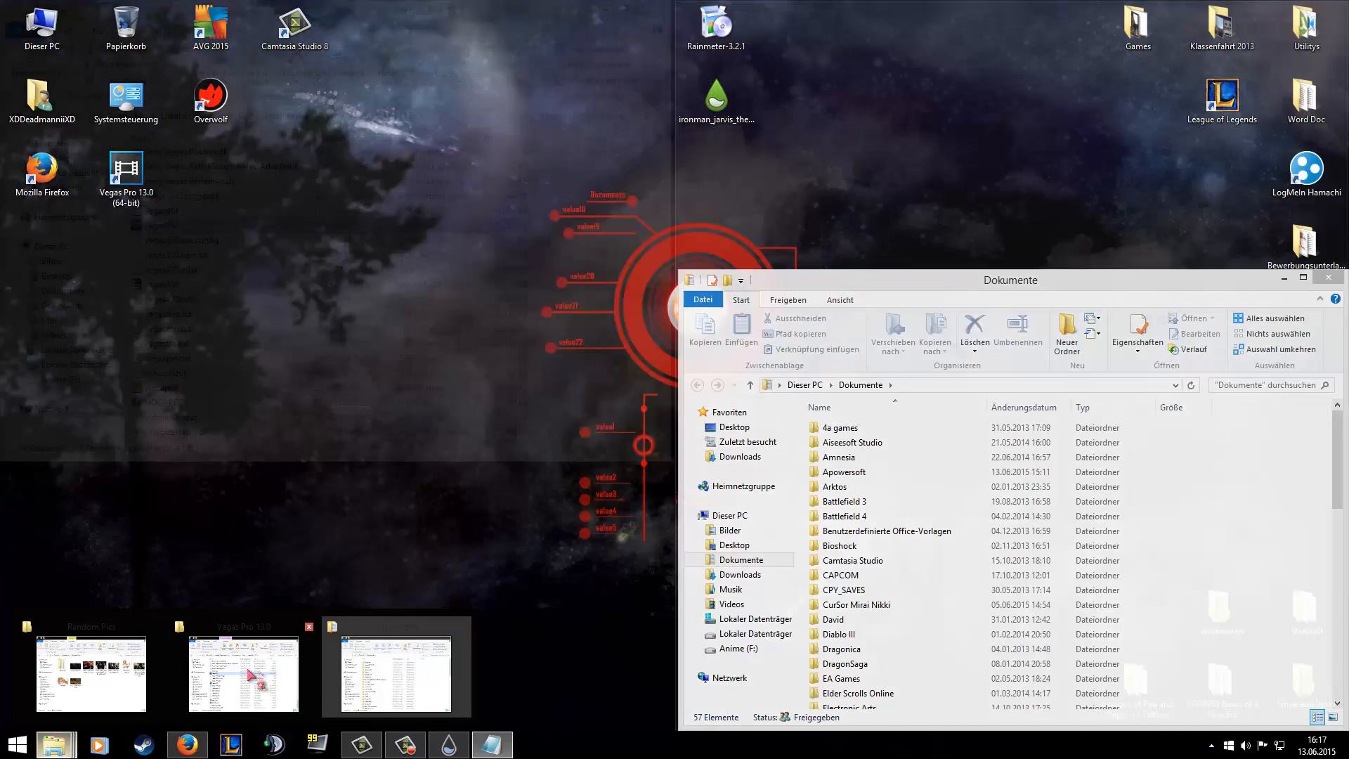
{"action": "left_click", "coordinate": [244, 673]}
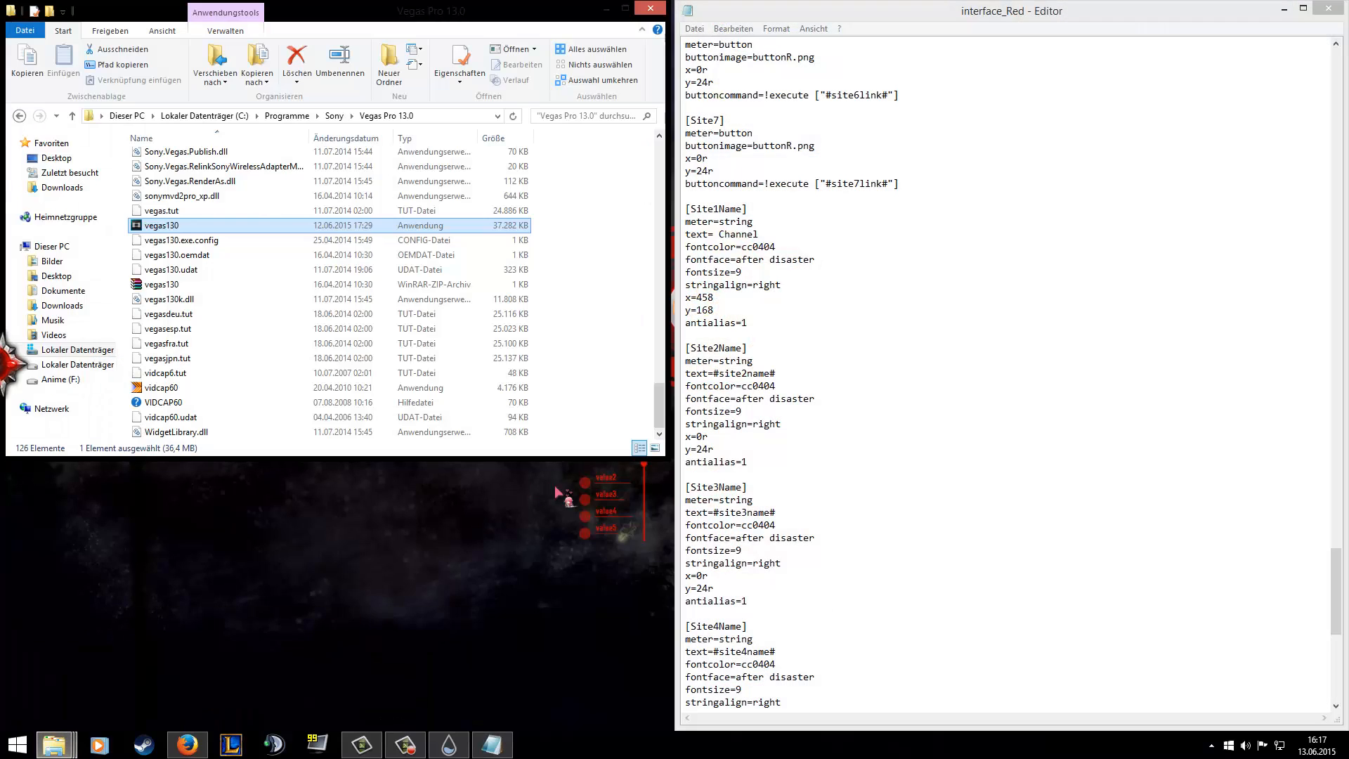
{"action": "left_click", "coordinate": [824, 255]}
{"action": "scroll", "coordinate": [824, 255], "scroll_direction": "up", "scroll_amount": 2}
{"action": "scroll", "coordinate": [827, 260], "scroll_direction": "up", "scroll_amount": 20}
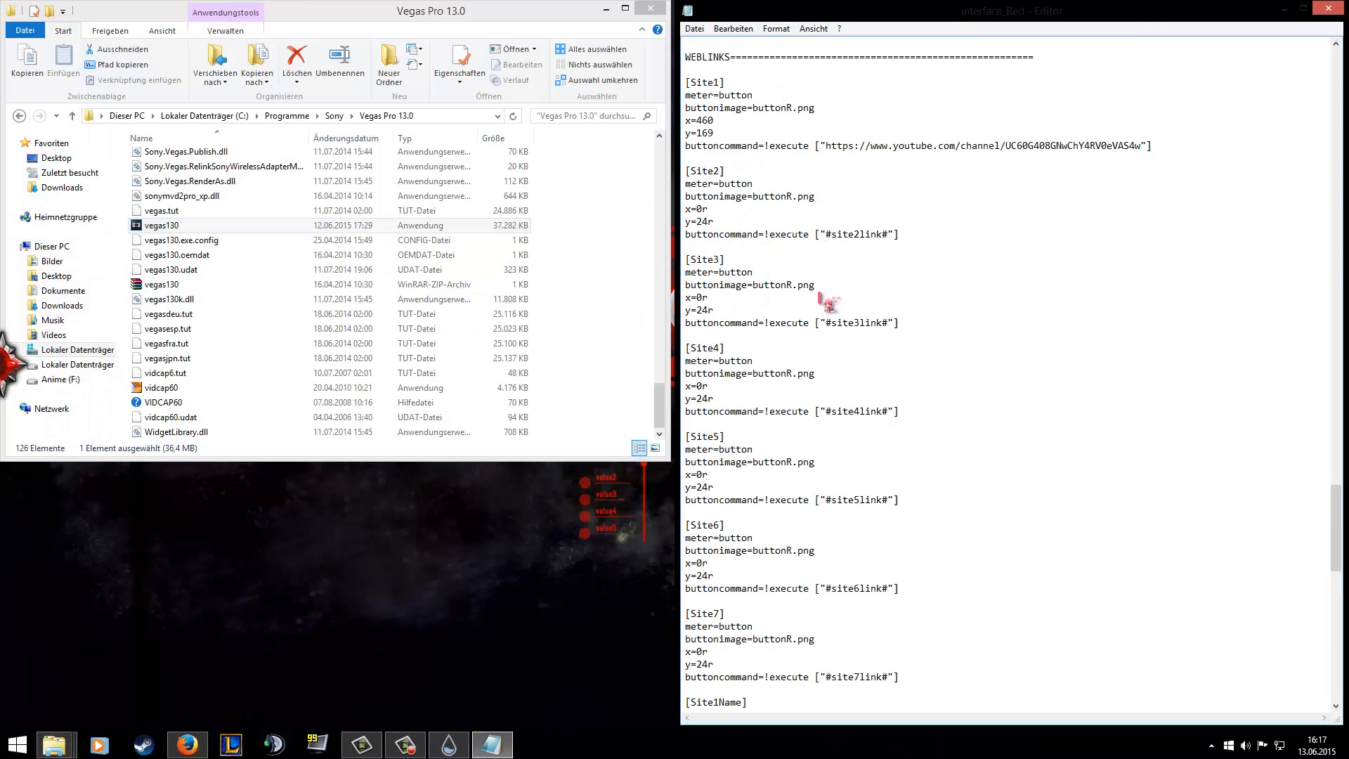
{"action": "scroll", "coordinate": [821, 379], "scroll_direction": "up", "scroll_amount": 8}
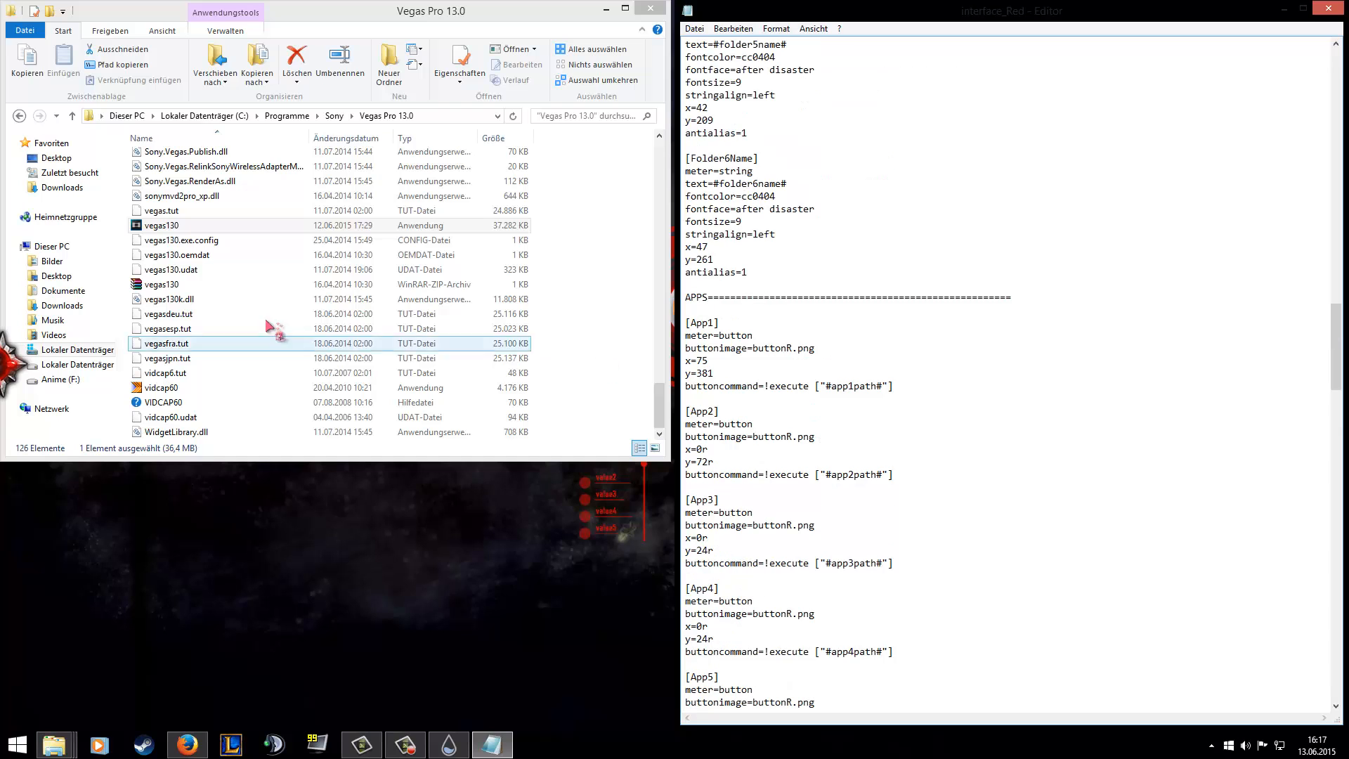
Examine the location path in the vegas130 application's properties, close them and minimise the folder and editor windows.
{"action": "right_click", "coordinate": [152, 228]}
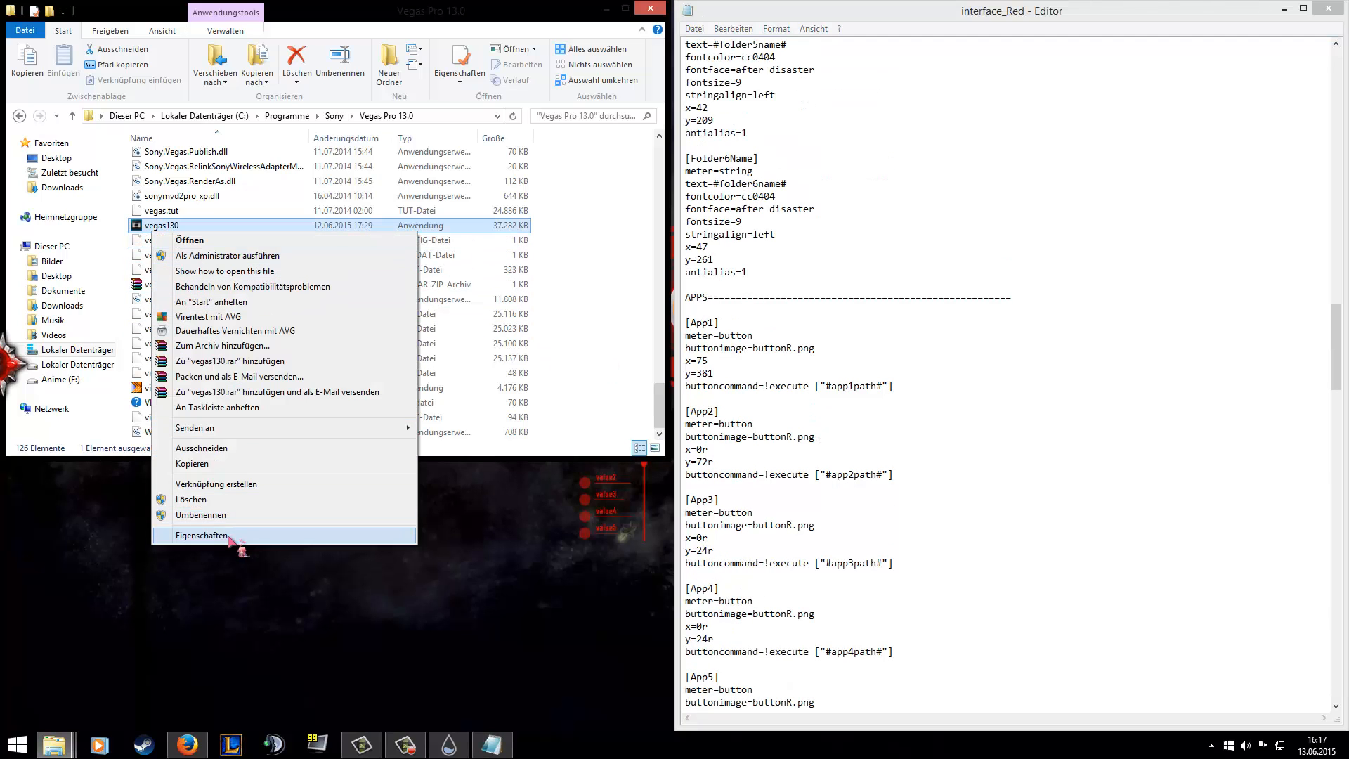
{"action": "left_click", "coordinate": [225, 535]}
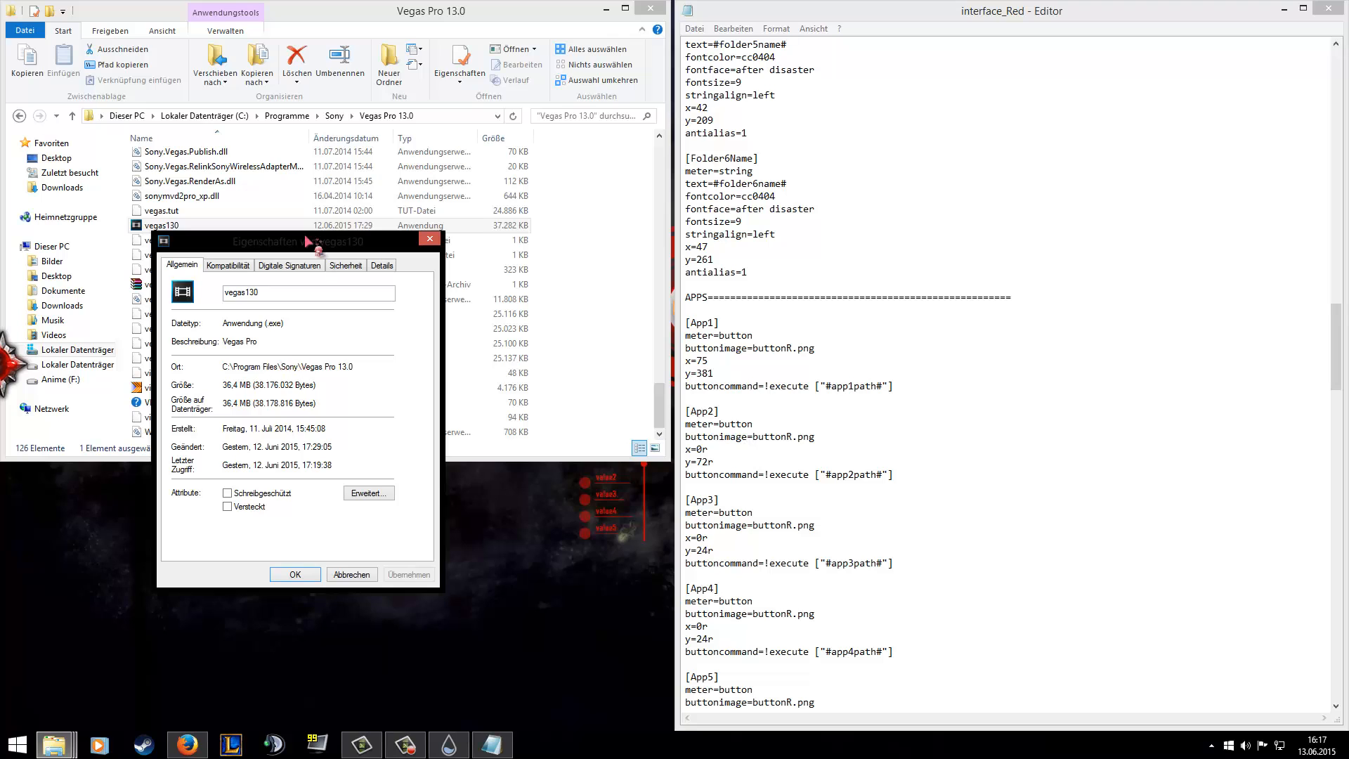
{"action": "left_click_drag", "start_coordinate": [308, 241], "coordinate": [377, 296]}
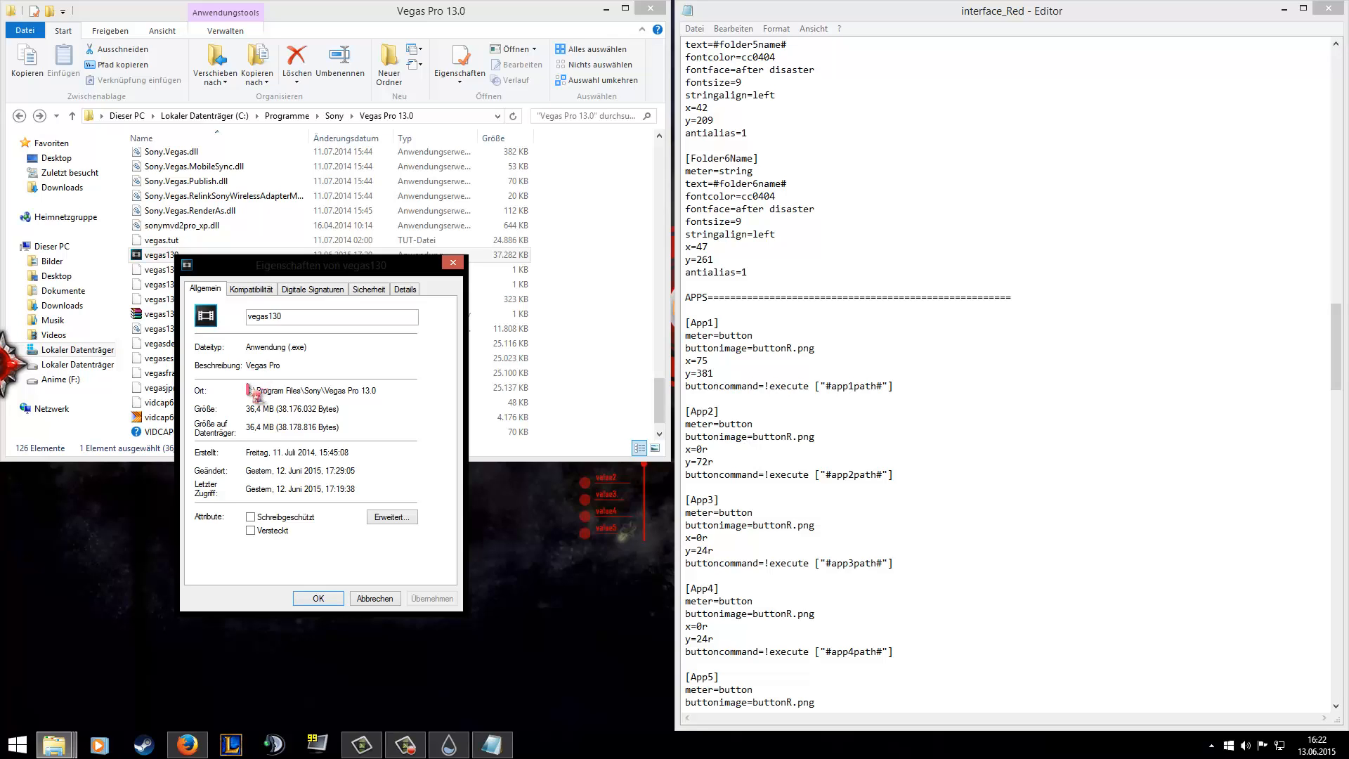
{"action": "mouse_move", "coordinate": [250, 390]}
{"action": "left_mouse_down"}
{"action": "mouse_move", "coordinate": [376, 391]}
{"action": "mouse_move", "coordinate": [247, 391]}
{"action": "left_mouse_up"}
{"action": "left_click", "coordinate": [373, 391]}
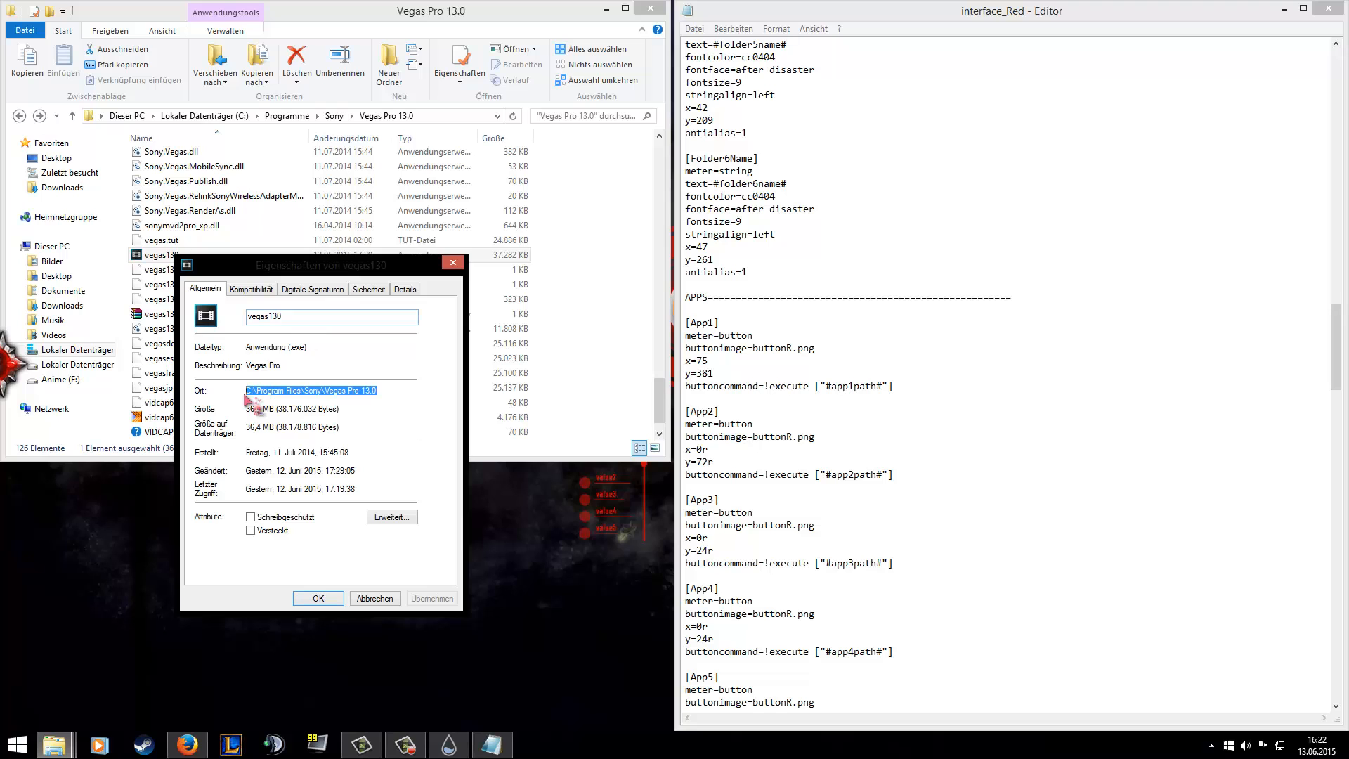
{"action": "left_click", "coordinate": [262, 397]}
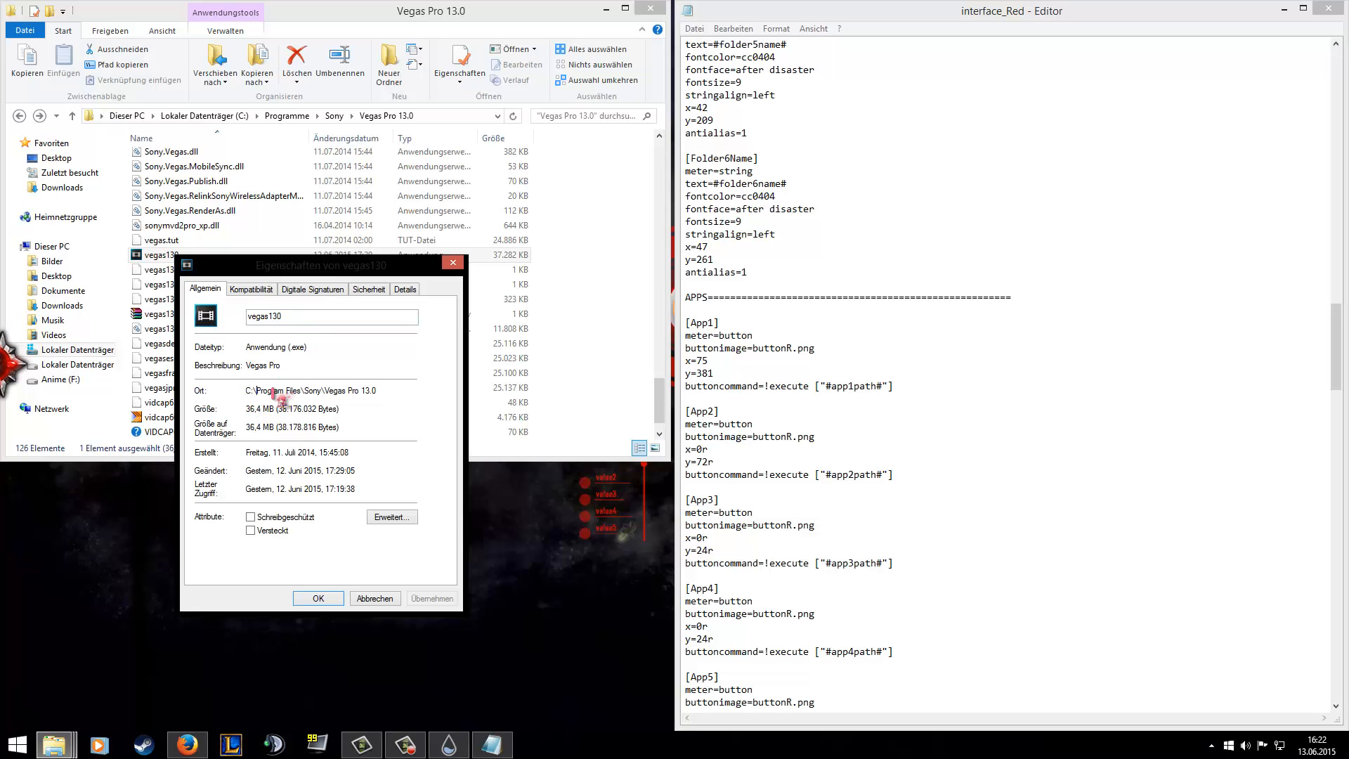
{"action": "left_click", "coordinate": [454, 263]}
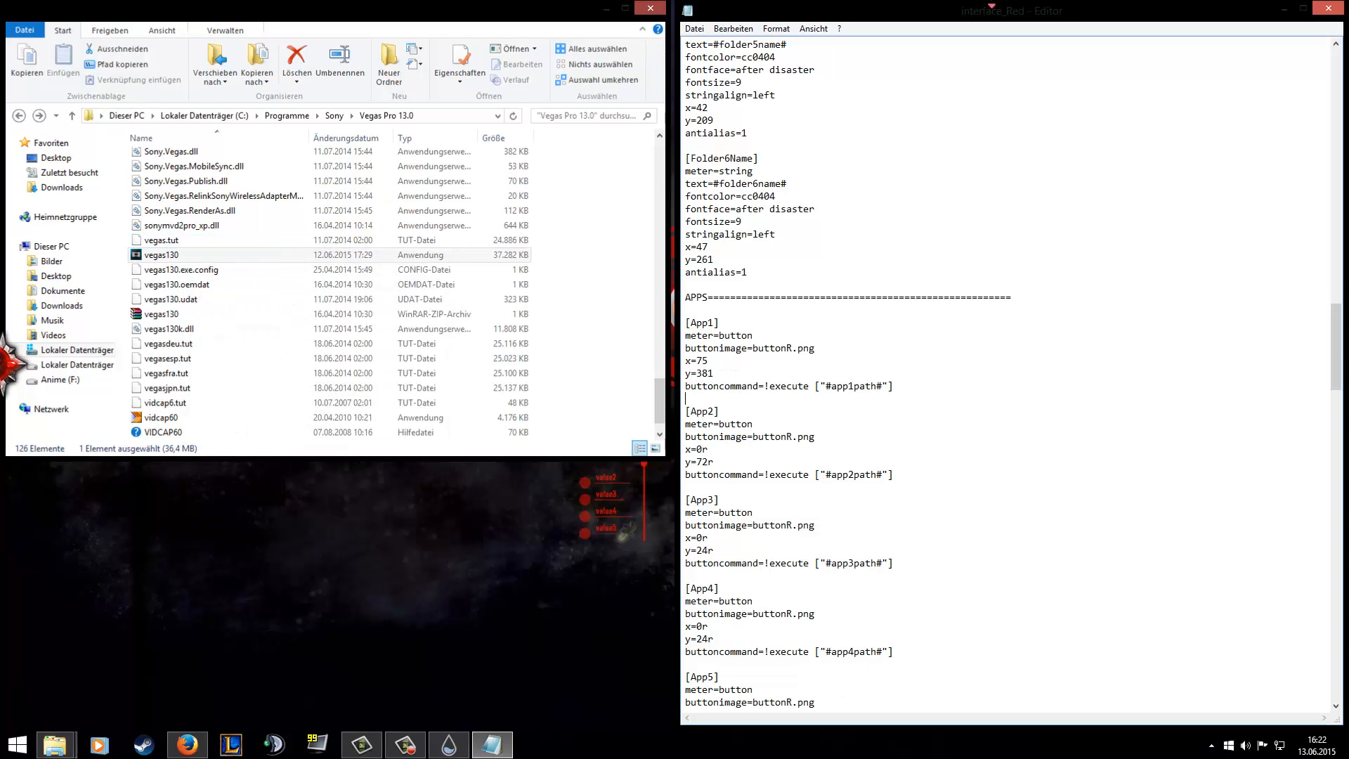
{"action": "left_click", "coordinate": [606, 9]}
{"action": "left_click", "coordinate": [1285, 8]}
In the desktop's Utilitys folder, copy the target path from the VLC media player shortcut's properties and close them.
{"action": "double_click", "coordinate": [1309, 28]}
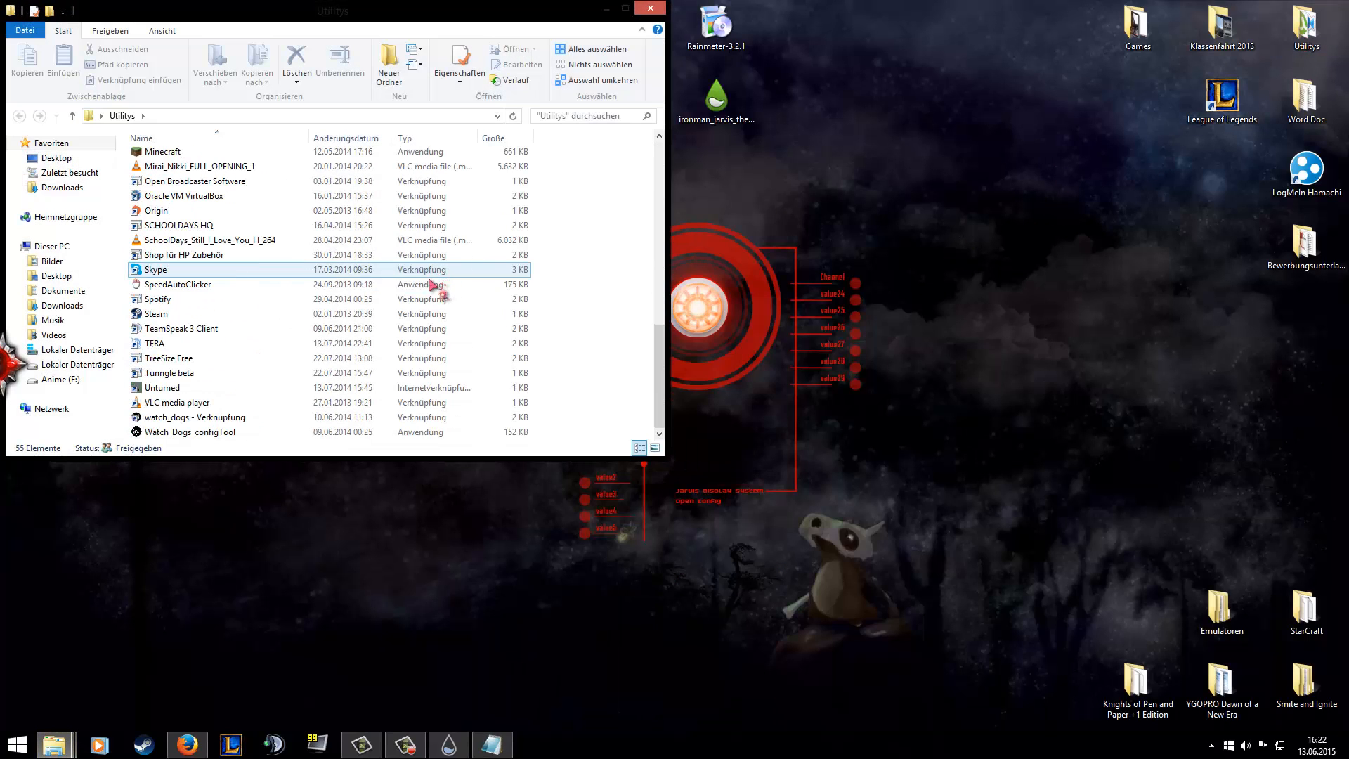
{"action": "right_click", "coordinate": [223, 402]}
{"action": "left_click", "coordinate": [273, 721]}
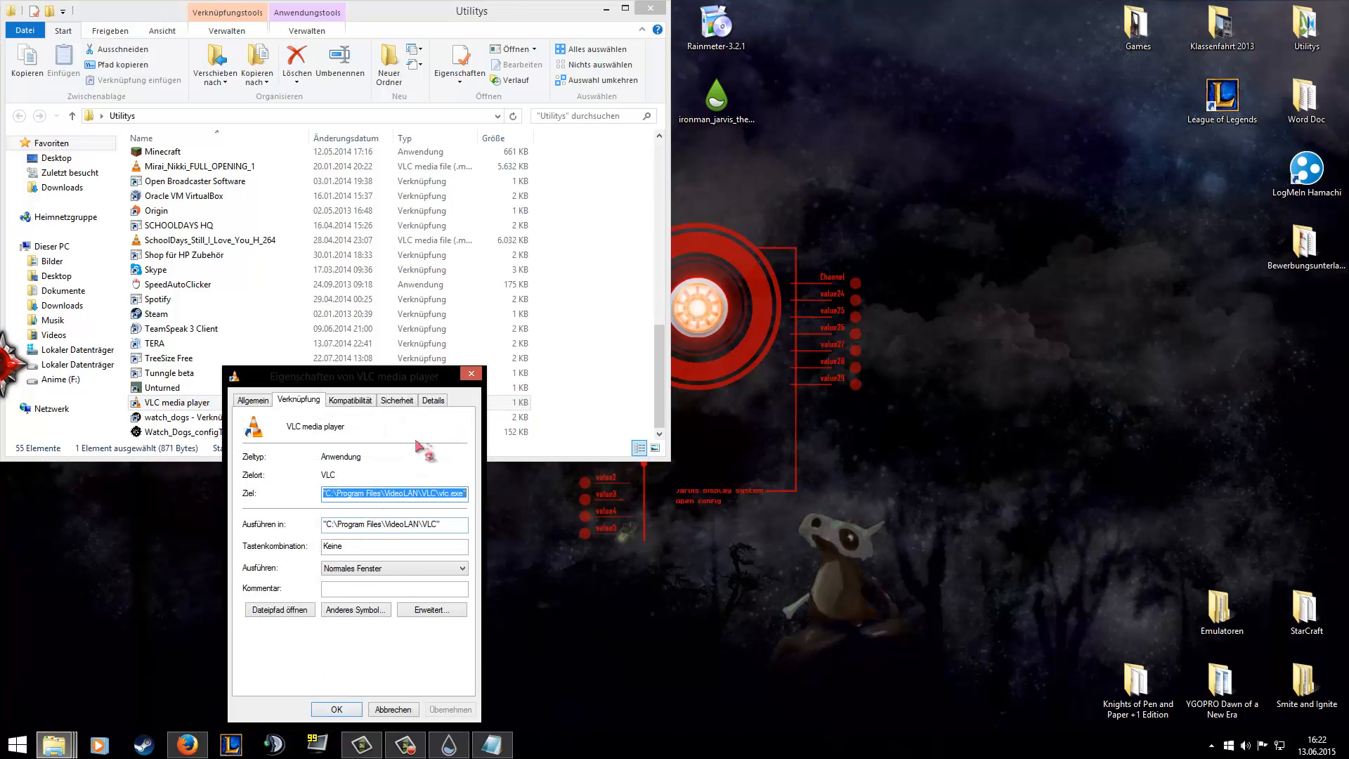
{"action": "left_click", "coordinate": [471, 374]}
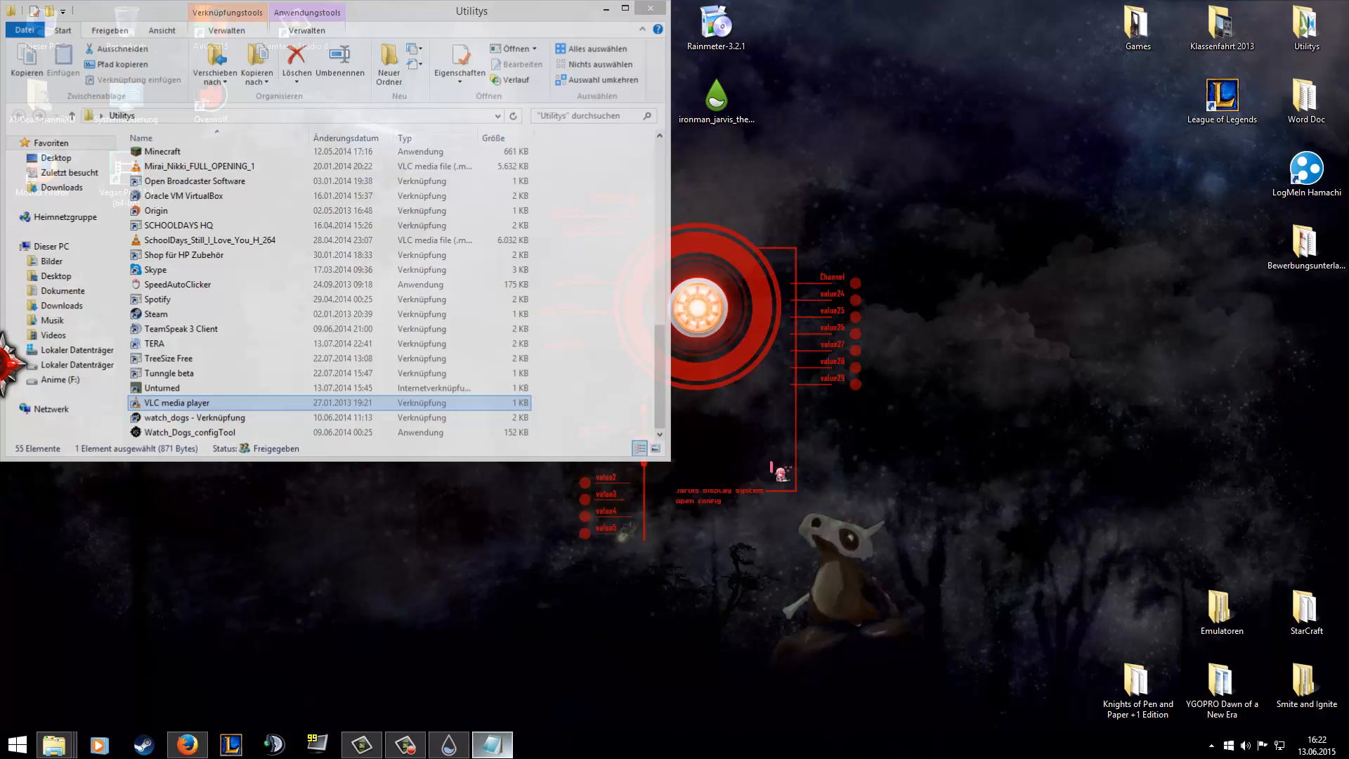
In the skin file's App1 section, replace #app1path# with C:\Program Files\VideoLAN\VLC\vlc.exe and remove the surplus quotation mark.
{"action": "left_click", "coordinate": [492, 744]}
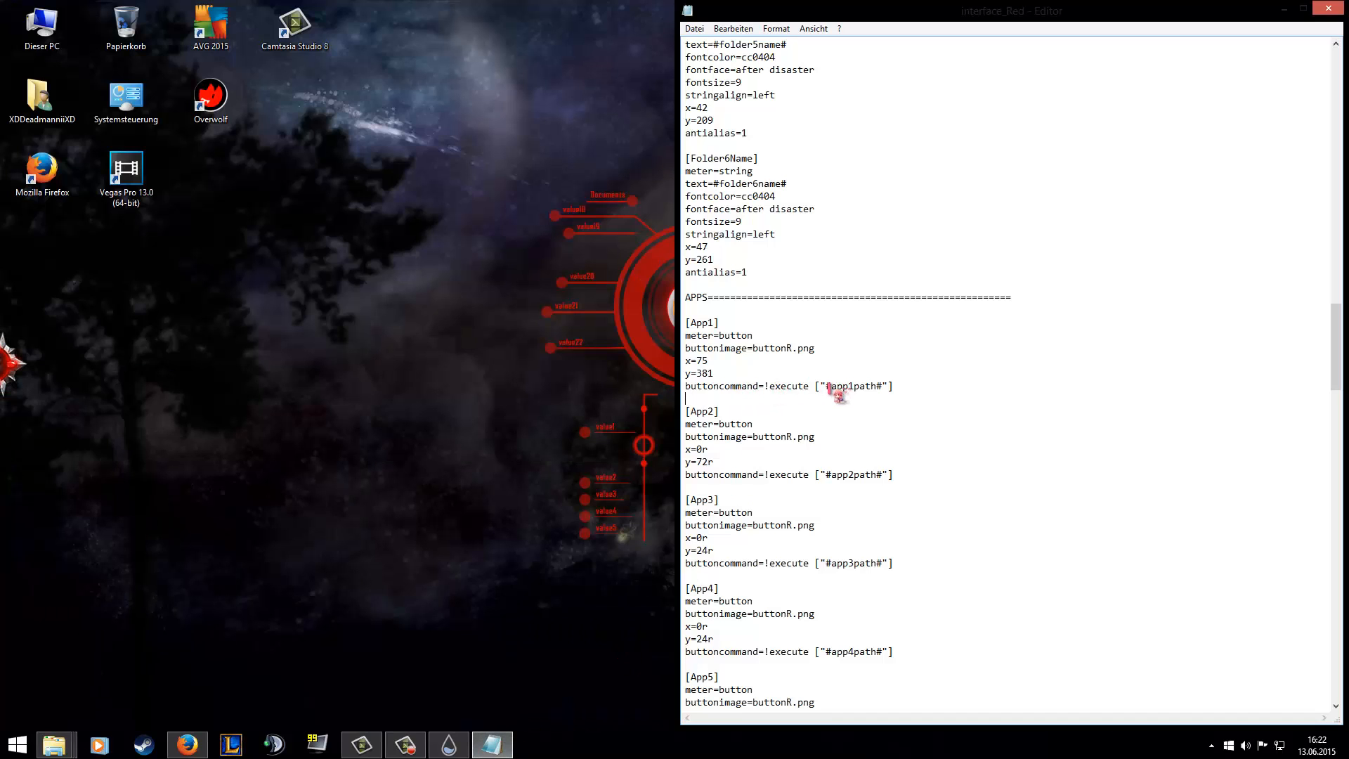
{"action": "left_click_drag", "start_coordinate": [827, 387], "coordinate": [885, 389]}
{"action": "type", "text": "\"C:\\Program Files\\VideoLAN\\VLC\\vlc.exe\""}
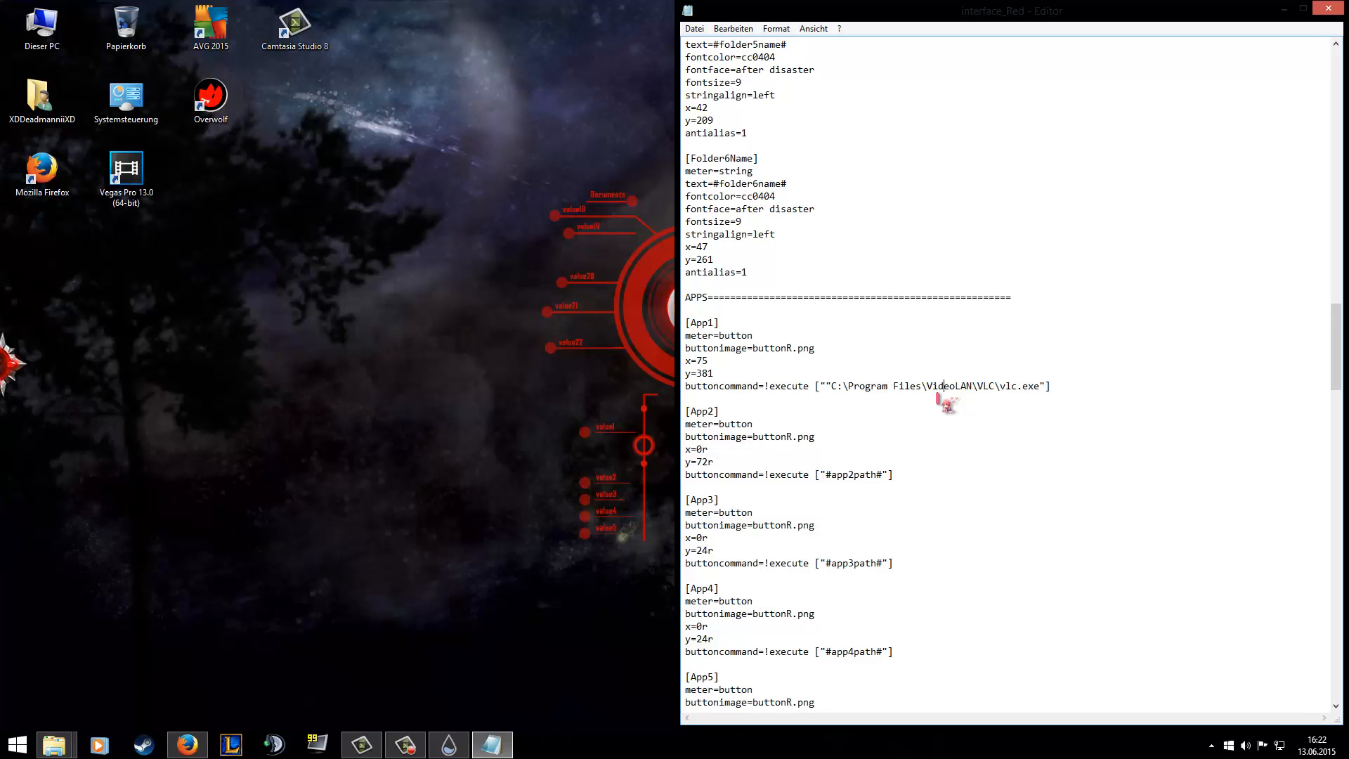
{"action": "key", "text": "BackSpace"}
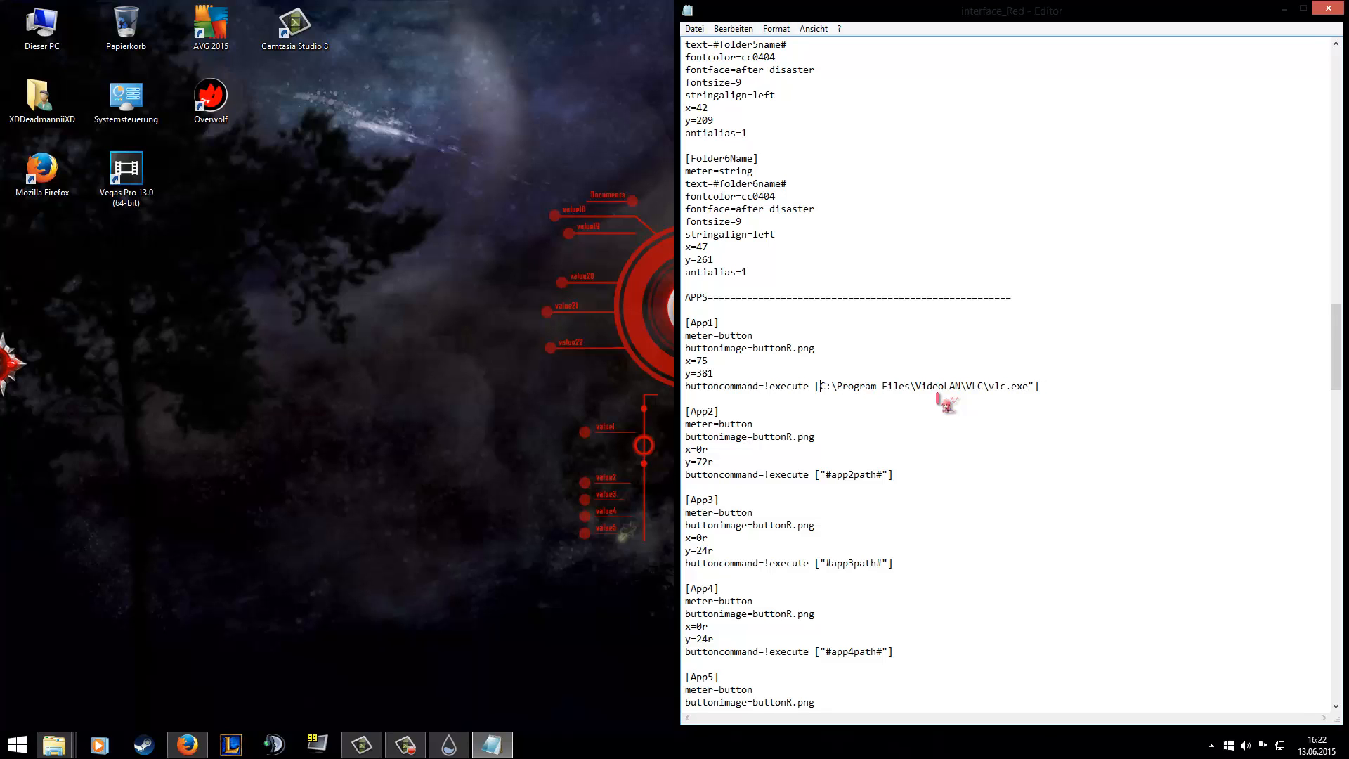
Replace the #app1name# text in the App1Name section with VLC, save the skin file and minimise the editor.
{"action": "scroll", "coordinate": [921, 422], "scroll_direction": "down", "scroll_amount": 8}
{"action": "scroll", "coordinate": [927, 429], "scroll_direction": "down", "scroll_amount": 7}
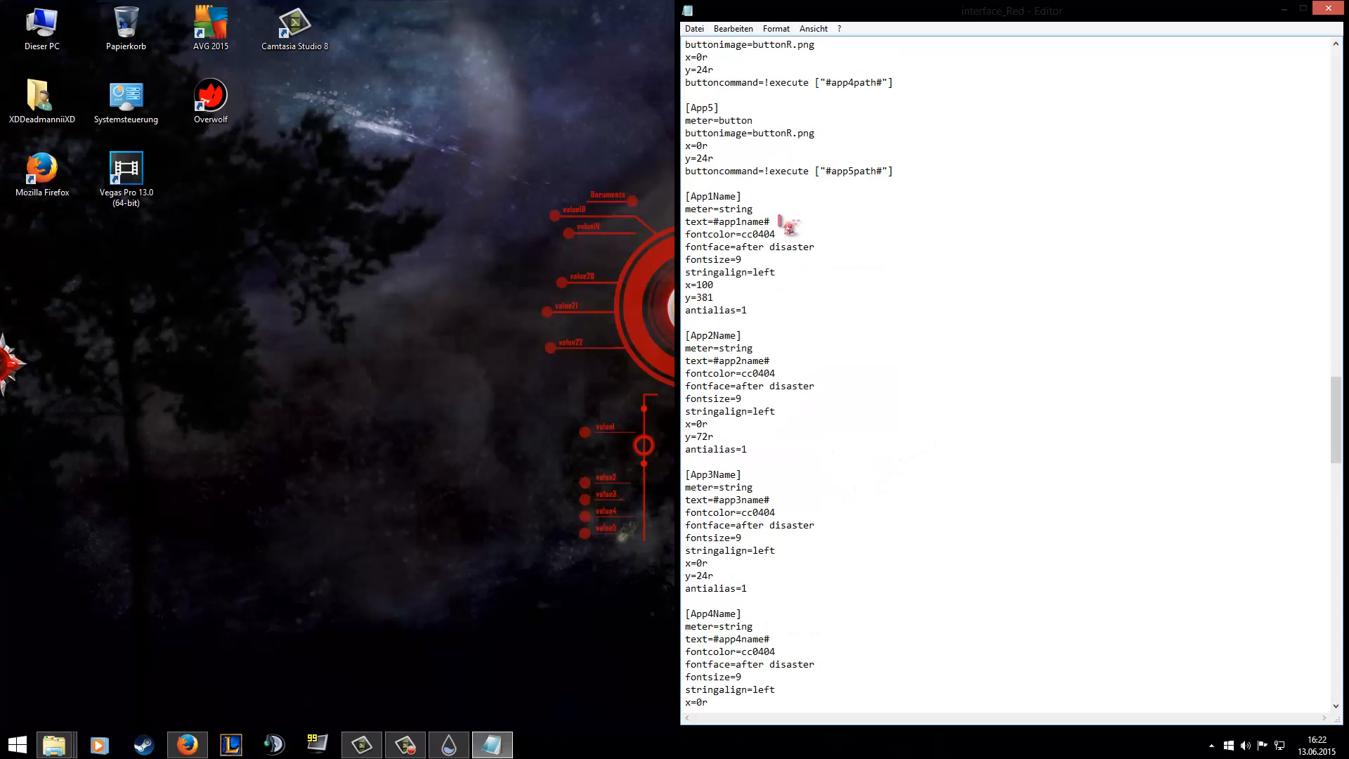
{"action": "left_click_drag", "start_coordinate": [774, 221], "coordinate": [714, 221]}
{"action": "key", "text": "BackSpace"}
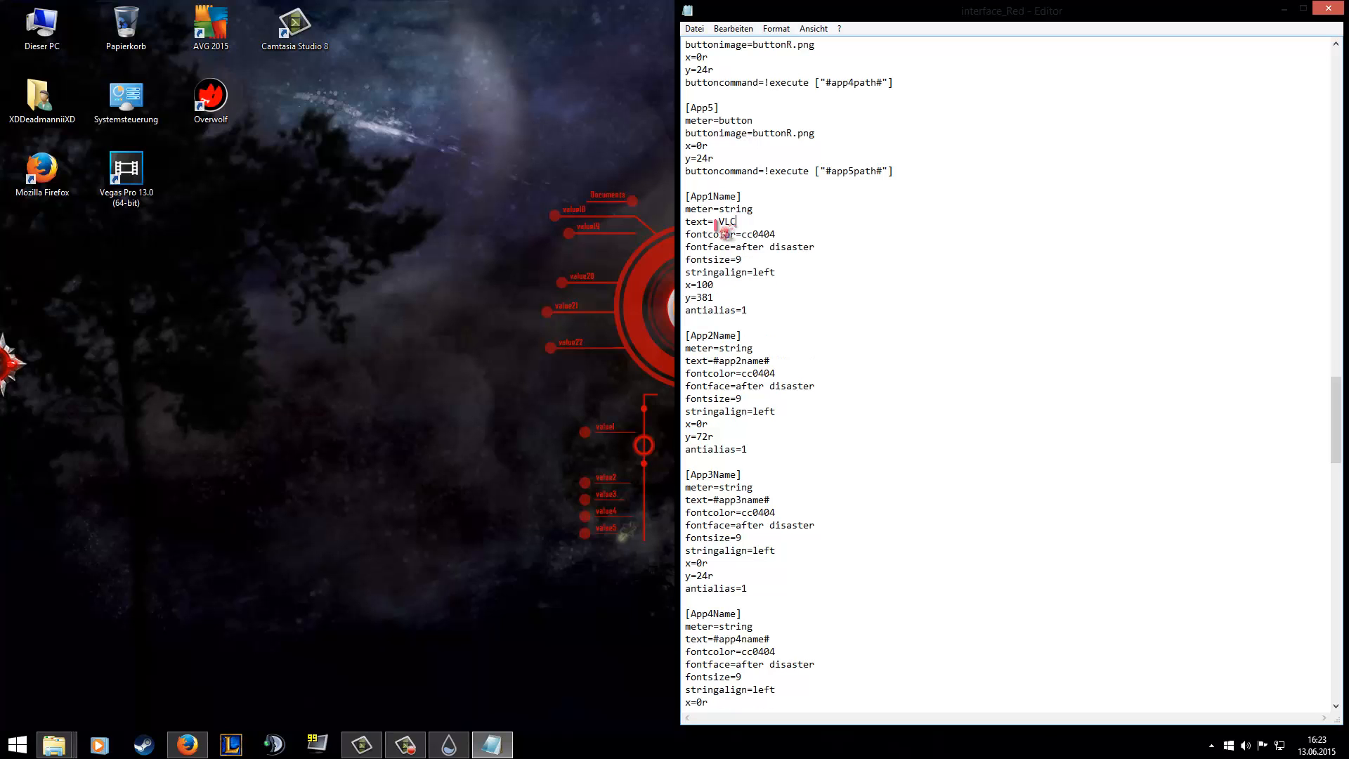
{"action": "left_click", "coordinate": [1284, 8]}
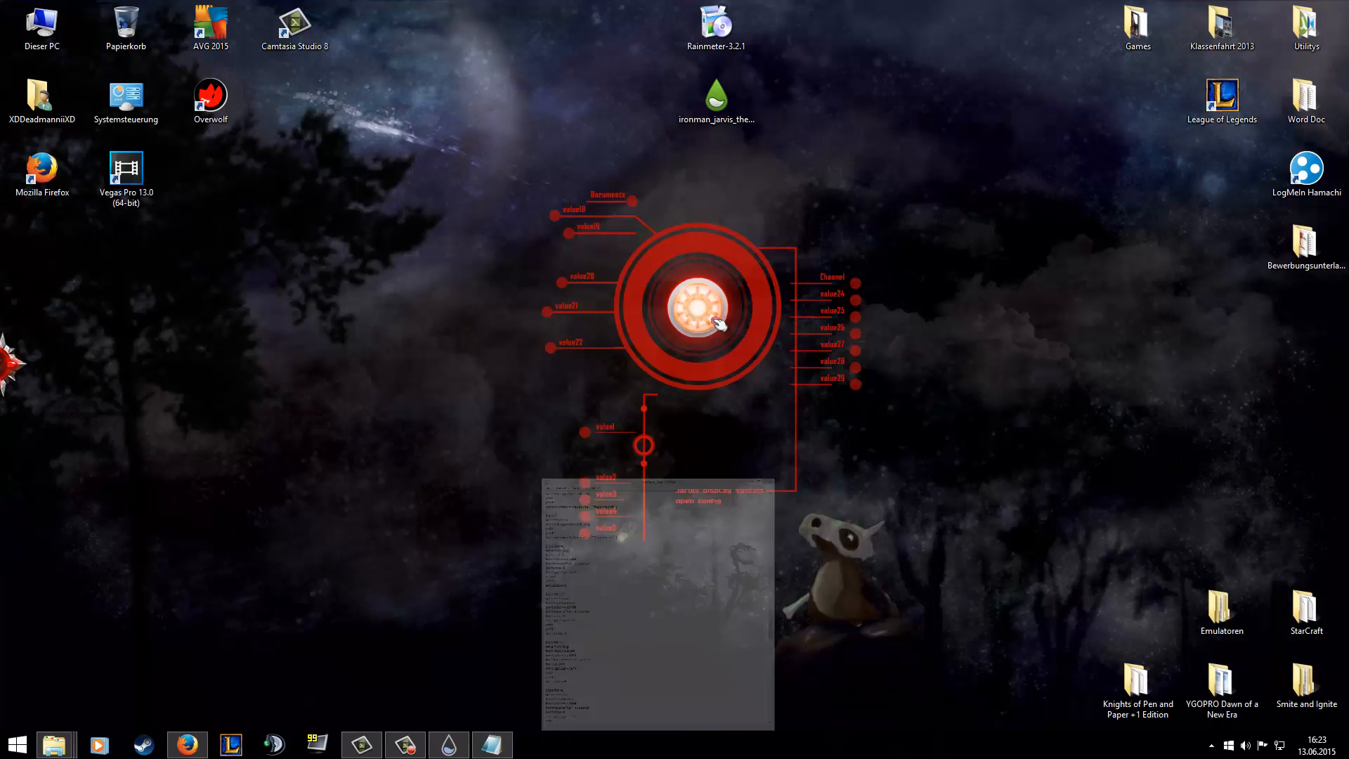
Refresh the red interface skin and test its VLC shortcut.
{"action": "right_click", "coordinate": [651, 355]}
{"action": "left_click", "coordinate": [711, 469]}
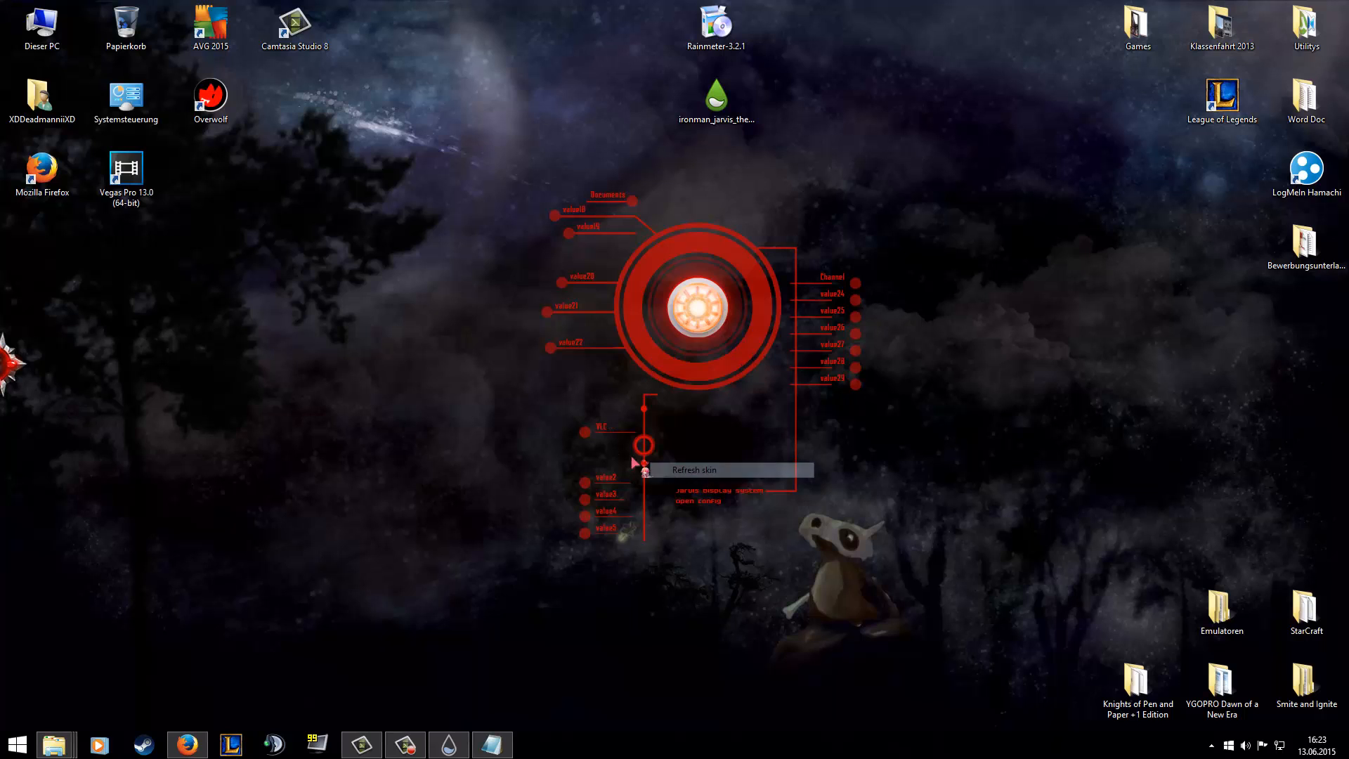
{"action": "left_click", "coordinate": [591, 436]}
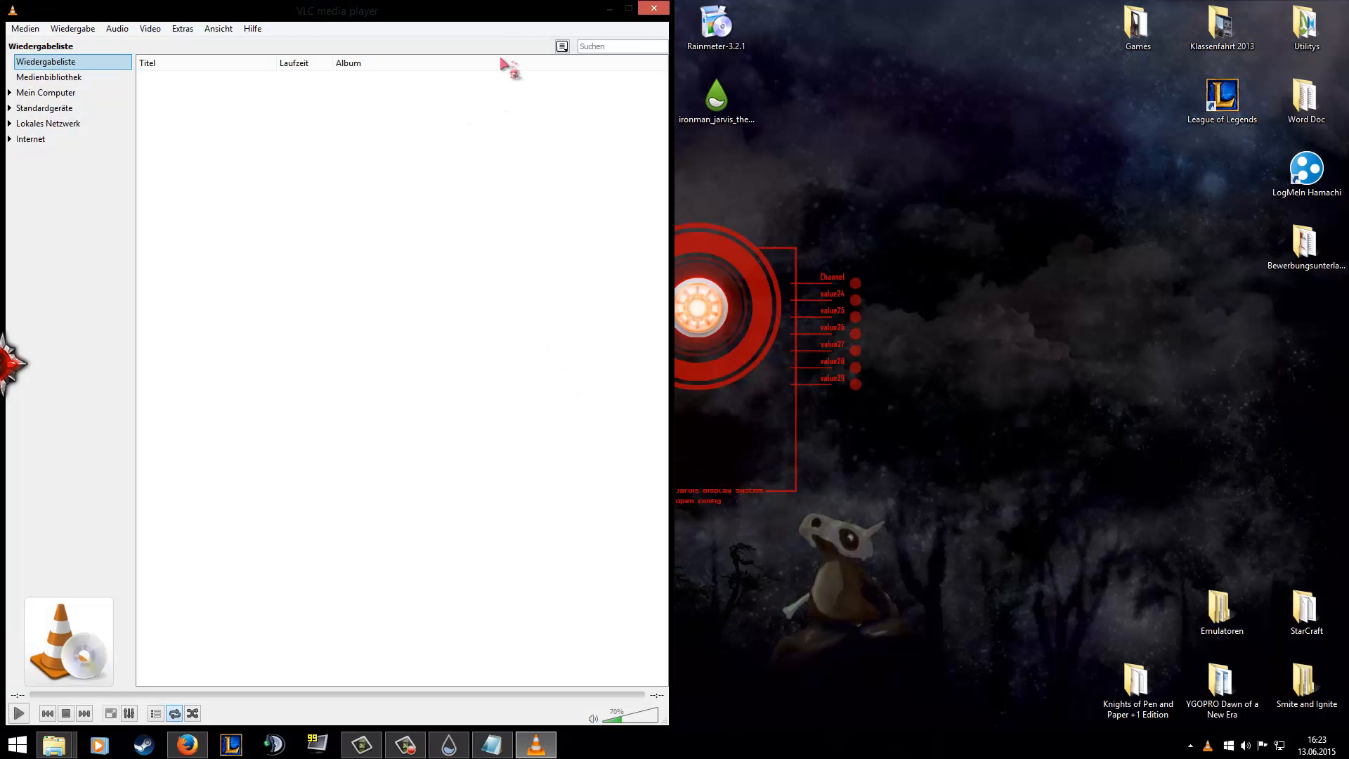
Close VLC media player, bring back the Rainmeter manager and collapse the Central Interface folder.
{"action": "left_click", "coordinate": [654, 8]}
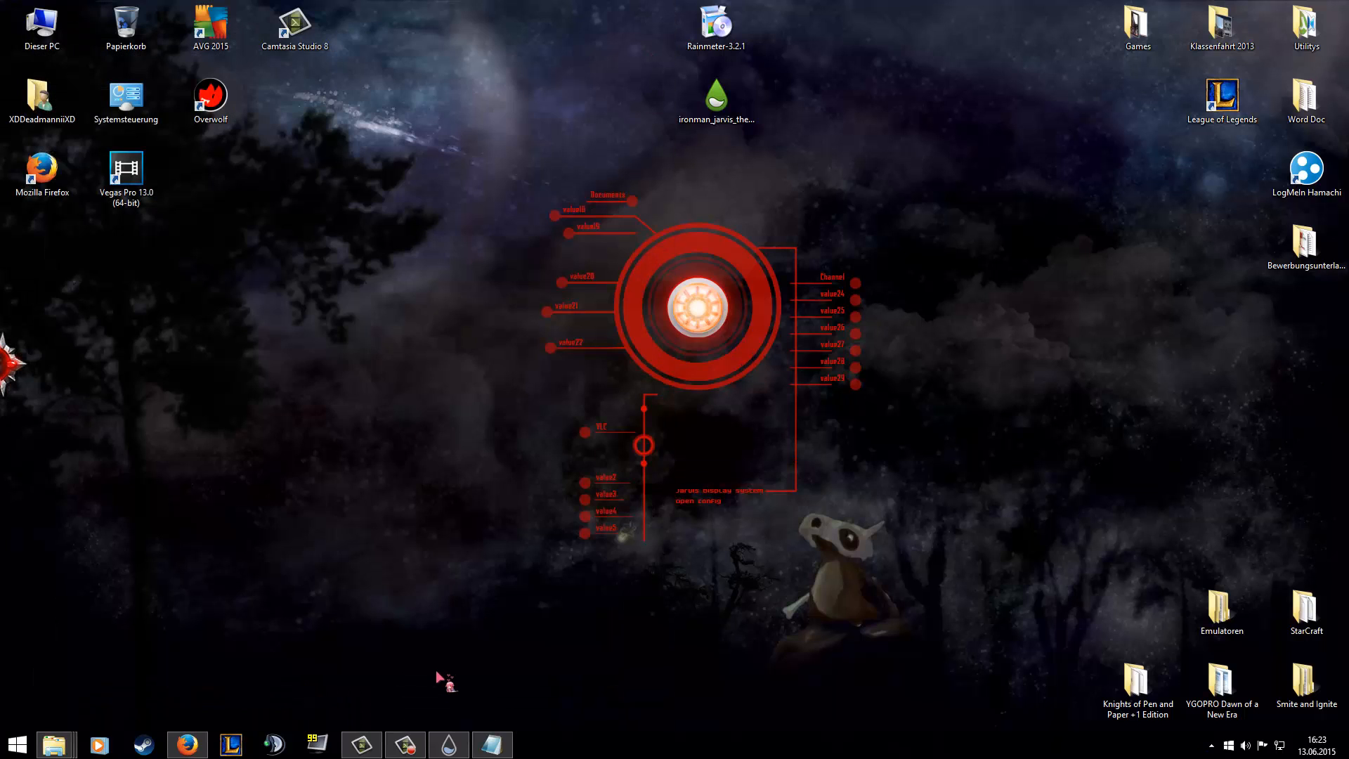
{"action": "left_click", "coordinate": [443, 750]}
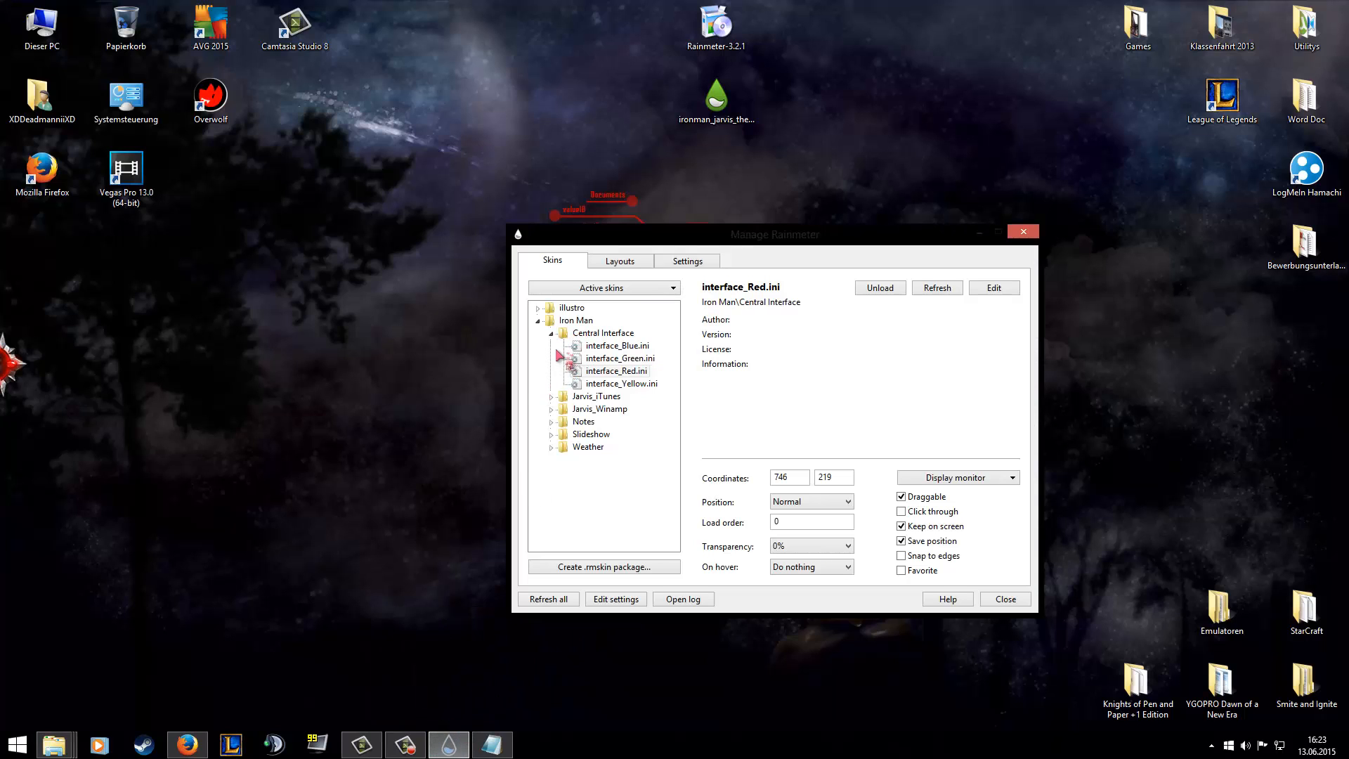
{"action": "left_click", "coordinate": [553, 336]}
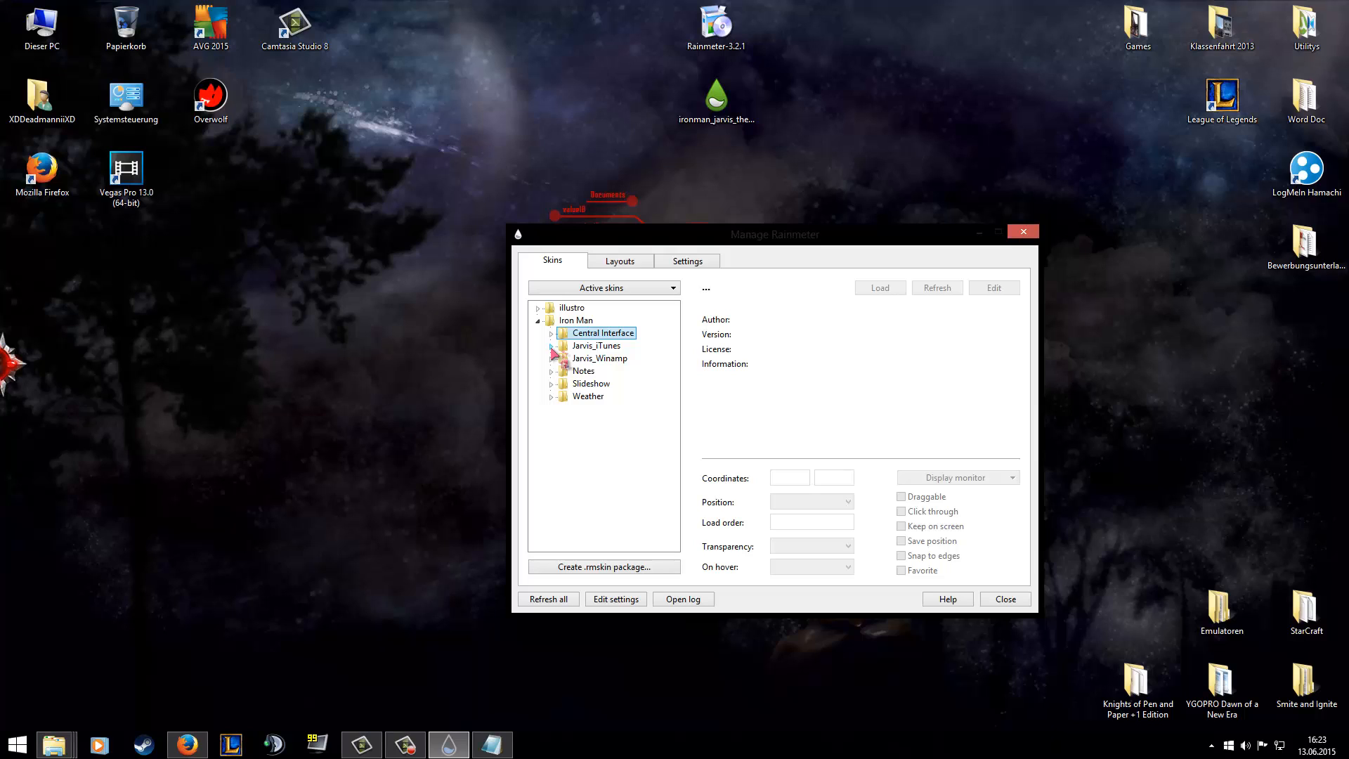
{"action": "left_click", "coordinate": [565, 347]}
{"action": "left_click", "coordinate": [577, 357]}
{"action": "left_click", "coordinate": [576, 348]}
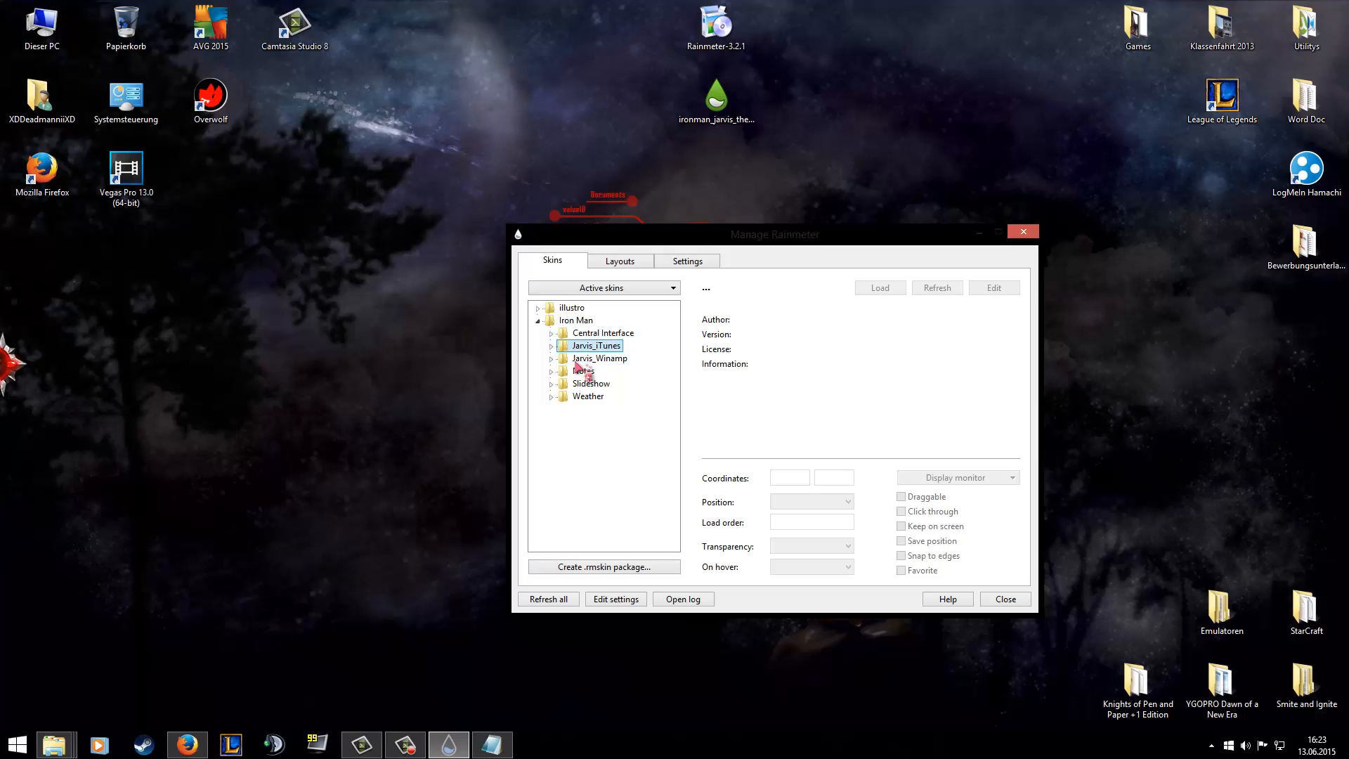
{"action": "left_click", "coordinate": [576, 357]}
{"action": "left_click", "coordinate": [576, 348]}
{"action": "left_click", "coordinate": [581, 359]}
{"action": "left_click", "coordinate": [571, 348]}
From the Jarvis_iTunes folder, try out the jarvis_Blue.ini skin, unload it and load jarvis_Red.ini instead.
{"action": "left_click", "coordinate": [552, 347]}
{"action": "left_click", "coordinate": [594, 359]}
{"action": "left_click", "coordinate": [610, 372]}
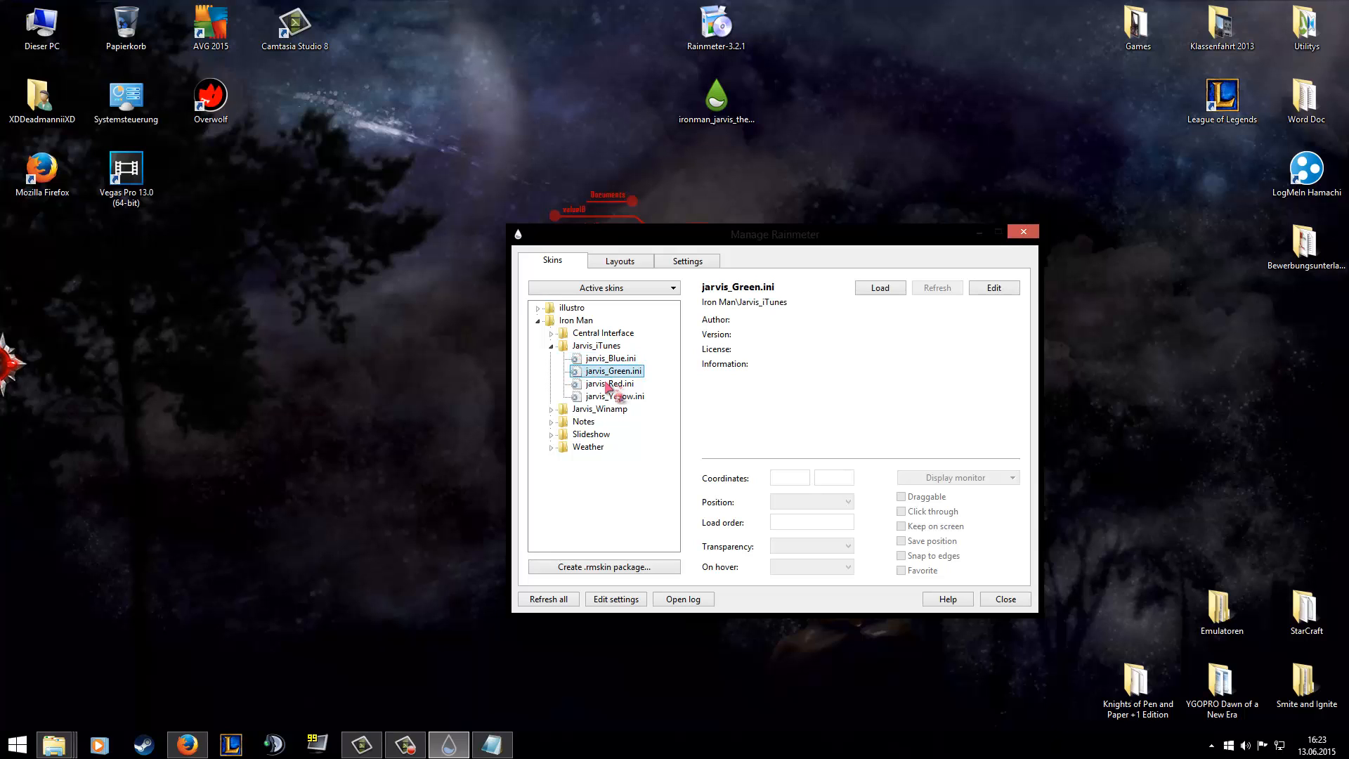
{"action": "left_click", "coordinate": [610, 384]}
{"action": "left_click", "coordinate": [610, 359]}
{"action": "left_click", "coordinate": [880, 288]}
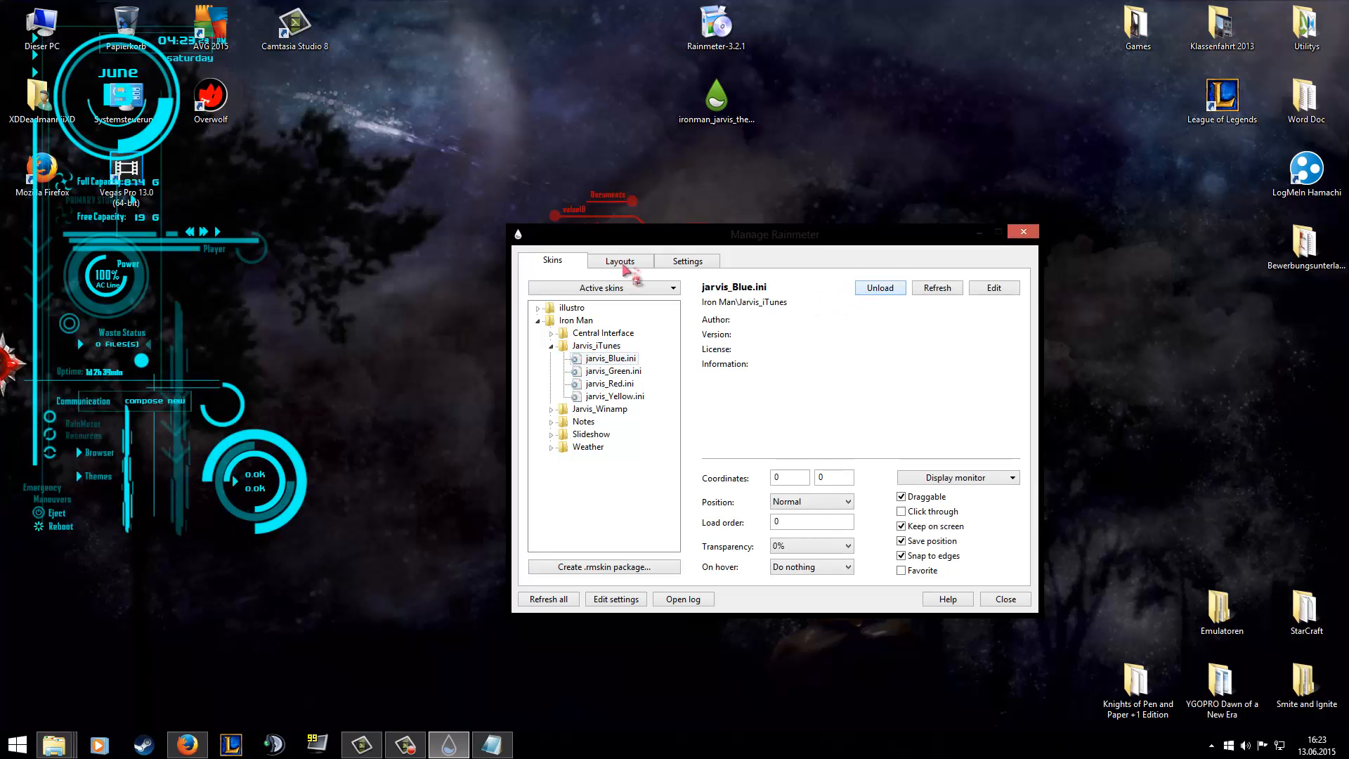
{"action": "left_click", "coordinate": [882, 288]}
{"action": "left_click", "coordinate": [610, 383]}
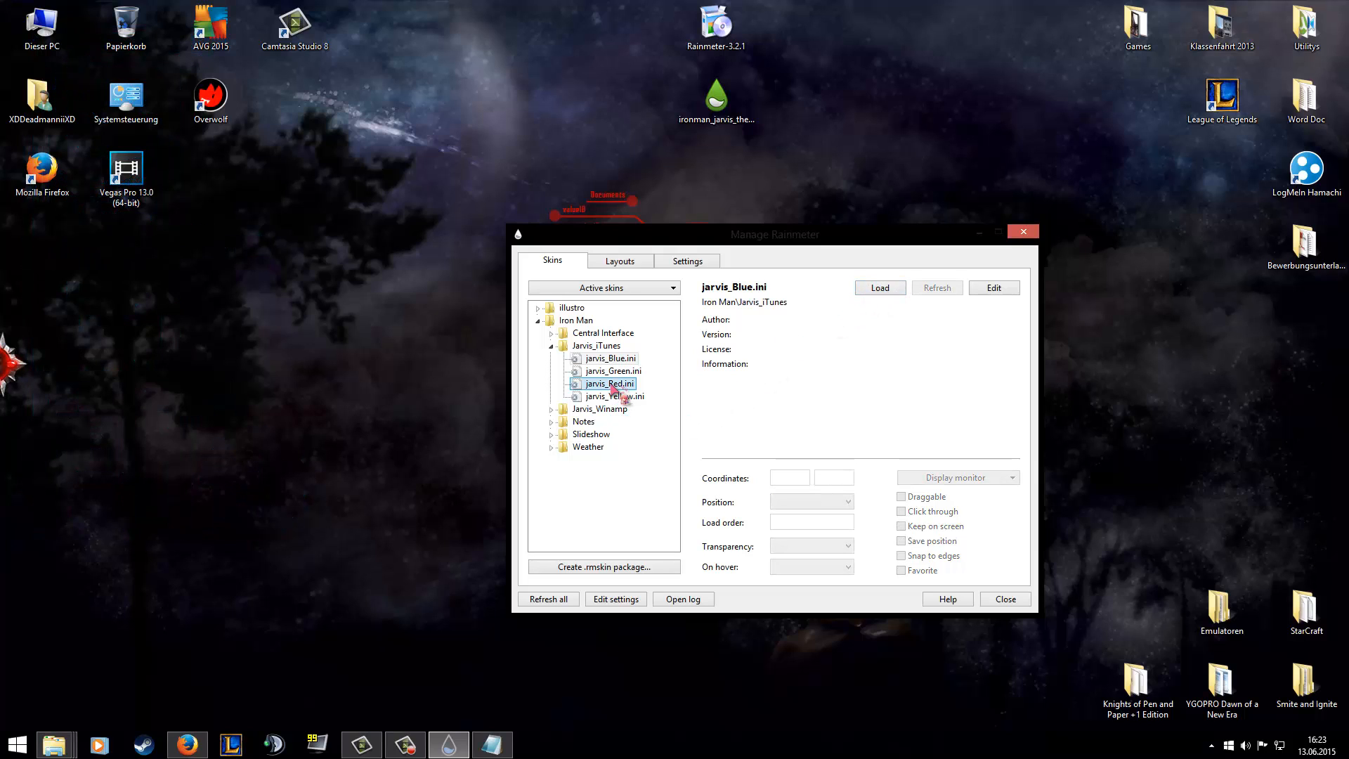
{"action": "left_click", "coordinate": [875, 289]}
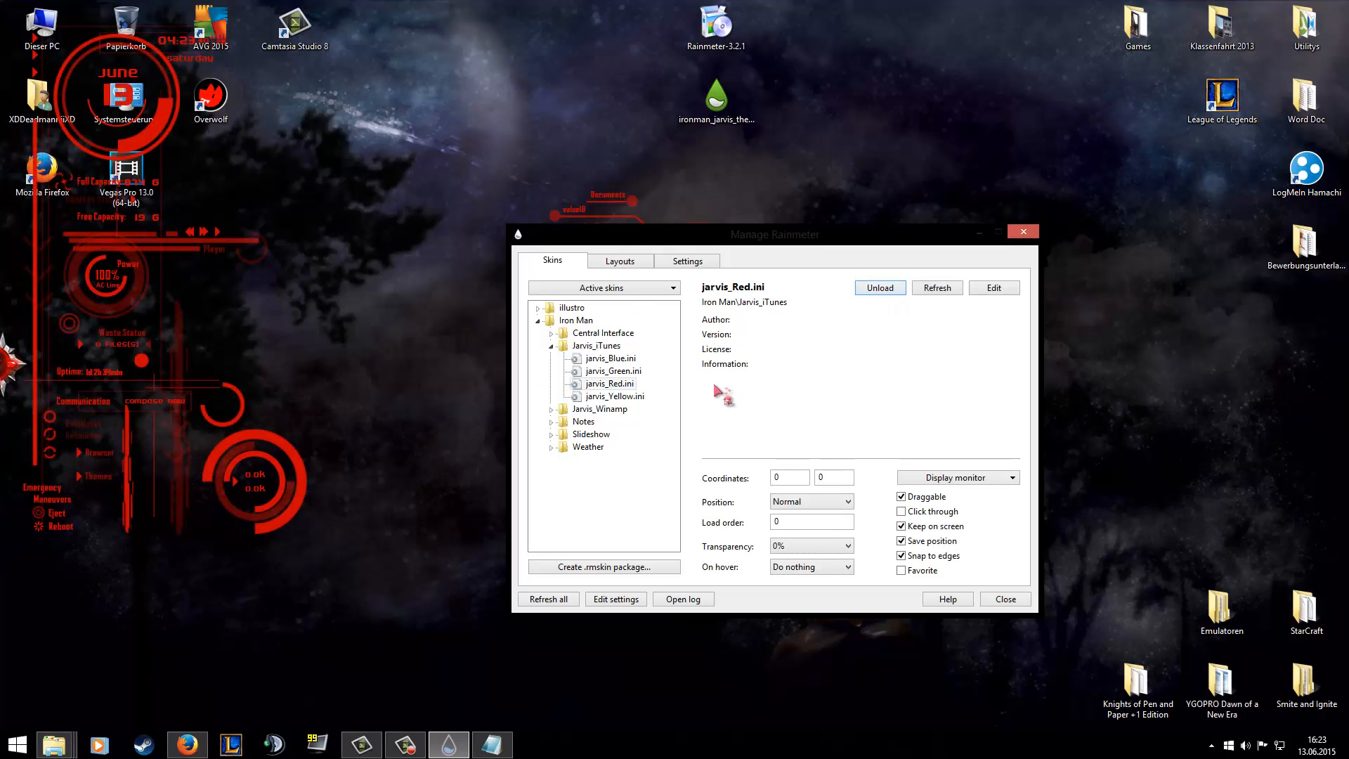
Try vertical coordinates of 316 and 300 for the jarvis_Red.ini skin.
{"action": "double_click", "coordinate": [822, 477]}
{"action": "type", "text": "200"}
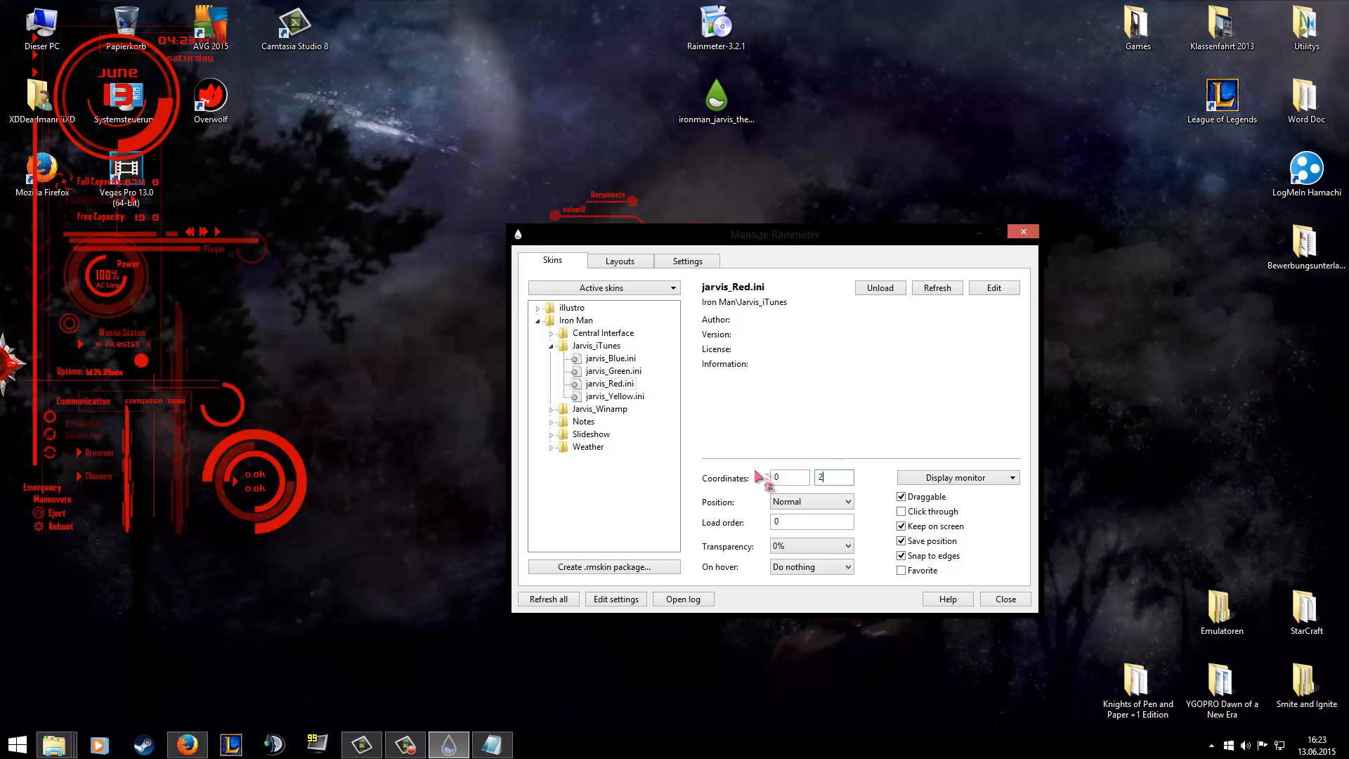
{"action": "key", "text": "BackSpace"}
{"action": "key", "text": "BackSpace"}
{"action": "key", "text": "BackSpace"}
{"action": "type", "text": "316"}
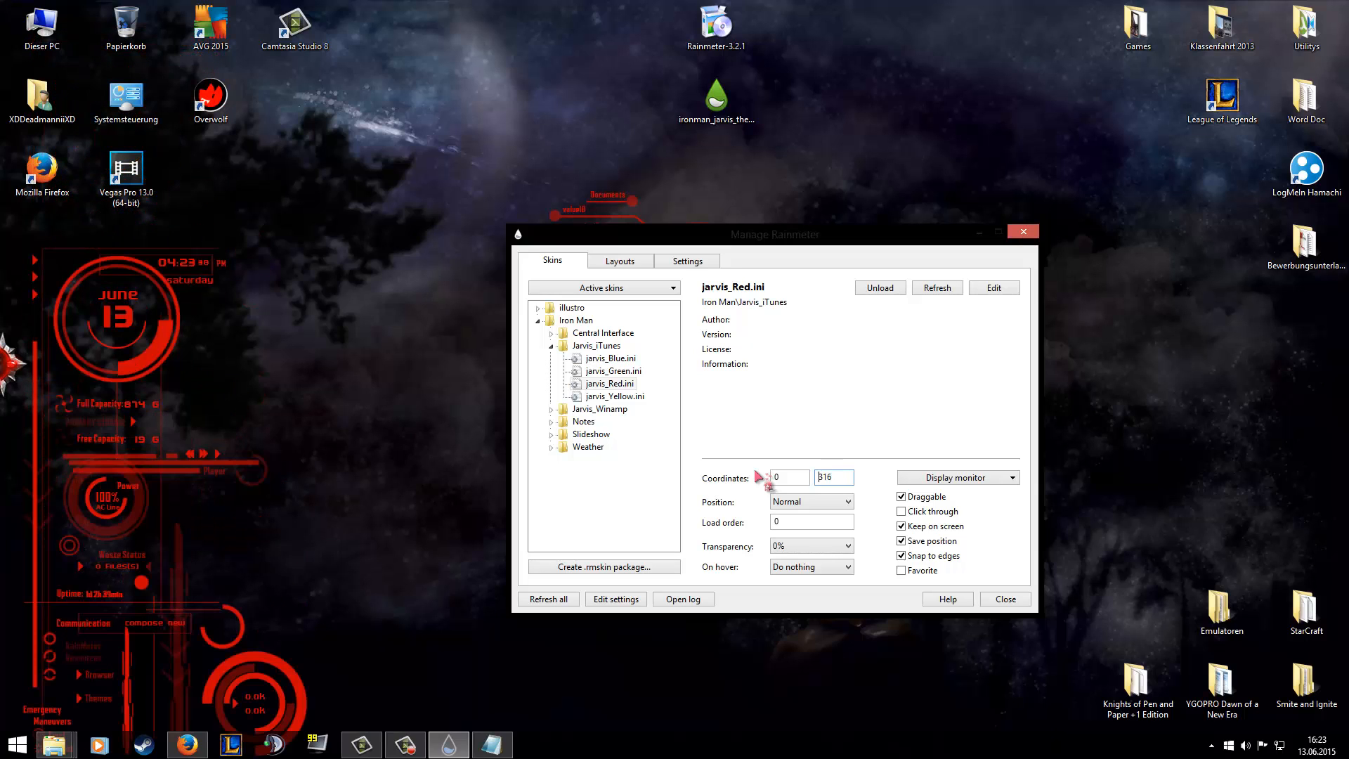
{"action": "left_click_drag", "start_coordinate": [843, 479], "coordinate": [800, 482]}
{"action": "type", "text": "3"}
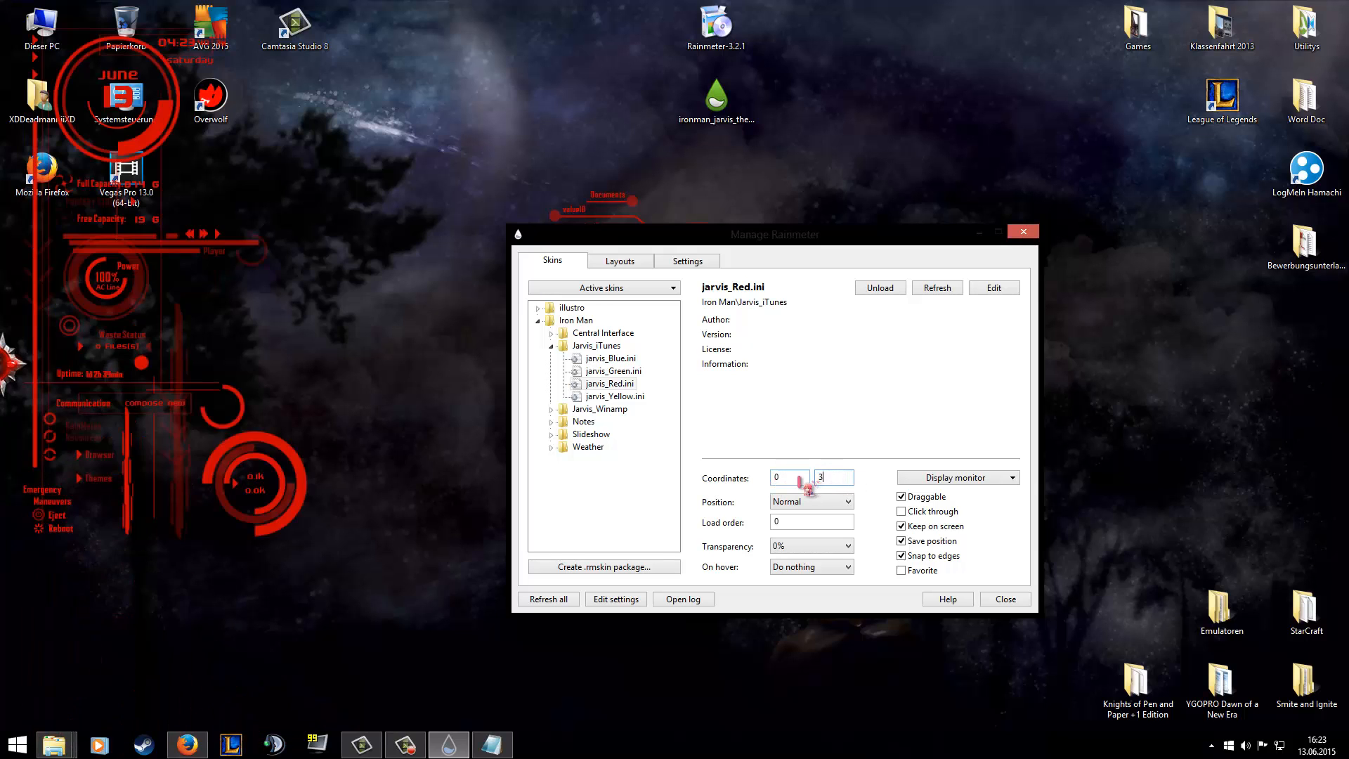
{"action": "type", "text": "00"}
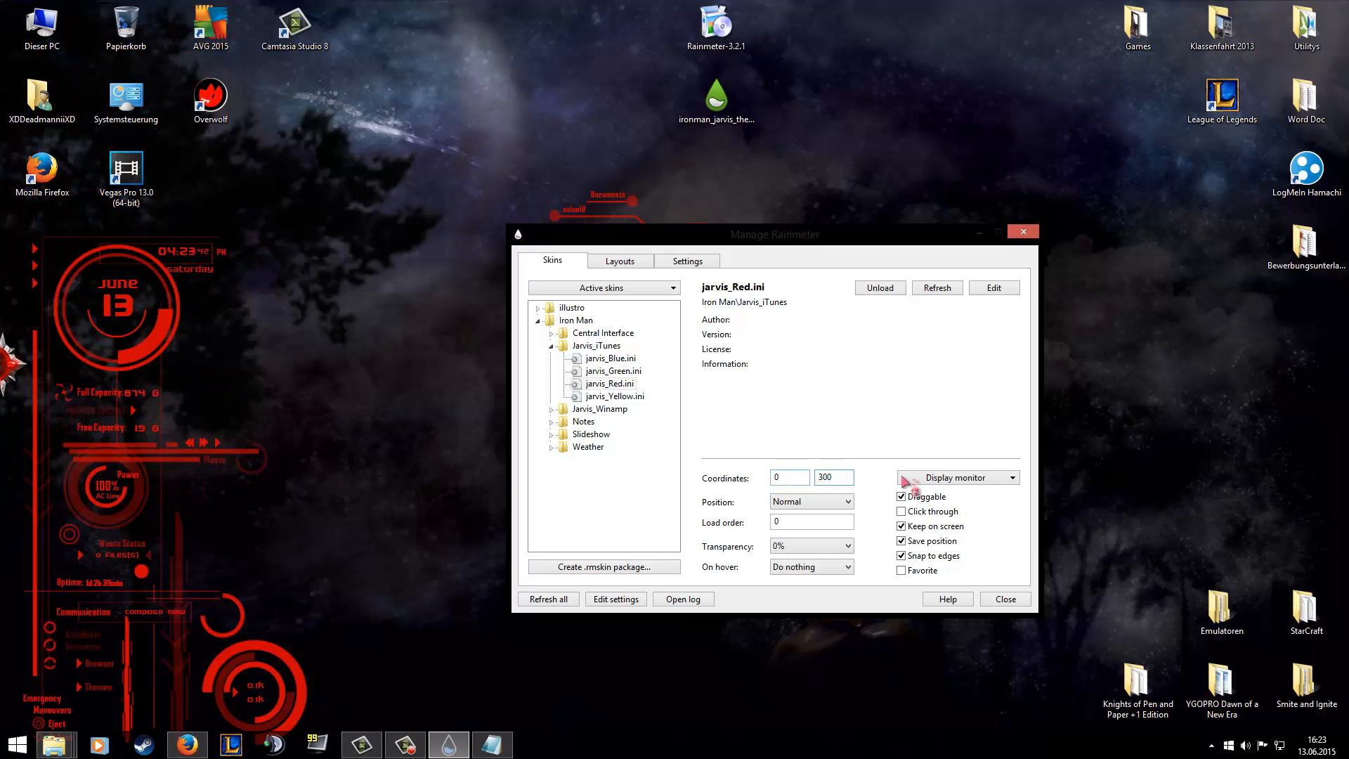
Set the jarvis_Red.ini skin's vertical coordinate to 280, turn off its Draggable option and close the Rainmeter manager.
{"action": "key", "text": "BackSpace"}
{"action": "key", "text": "BackSpace"}
{"action": "key", "text": "BackSpace"}
{"action": "type", "text": "298"}
{"action": "key", "text": "BackSpace"}
{"action": "key", "text": "BackSpace"}
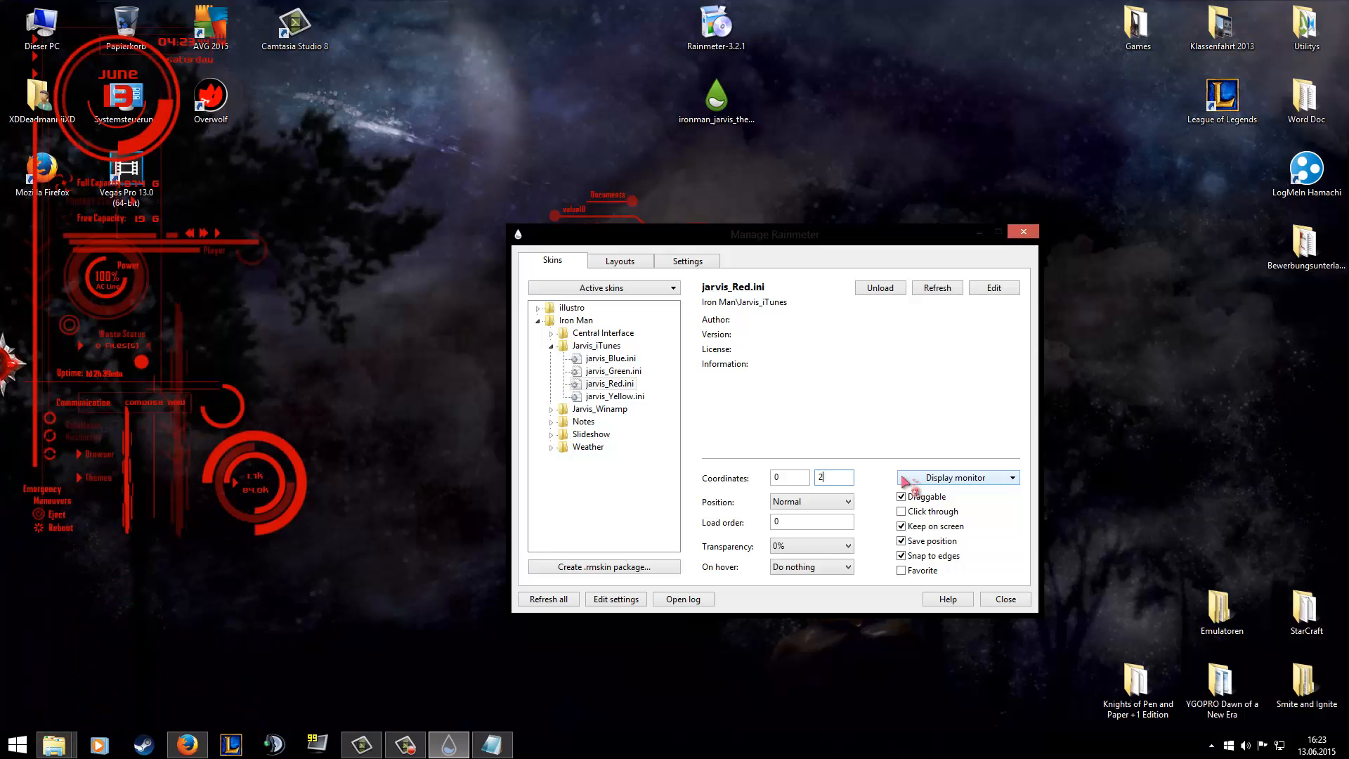
{"action": "type", "text": "80"}
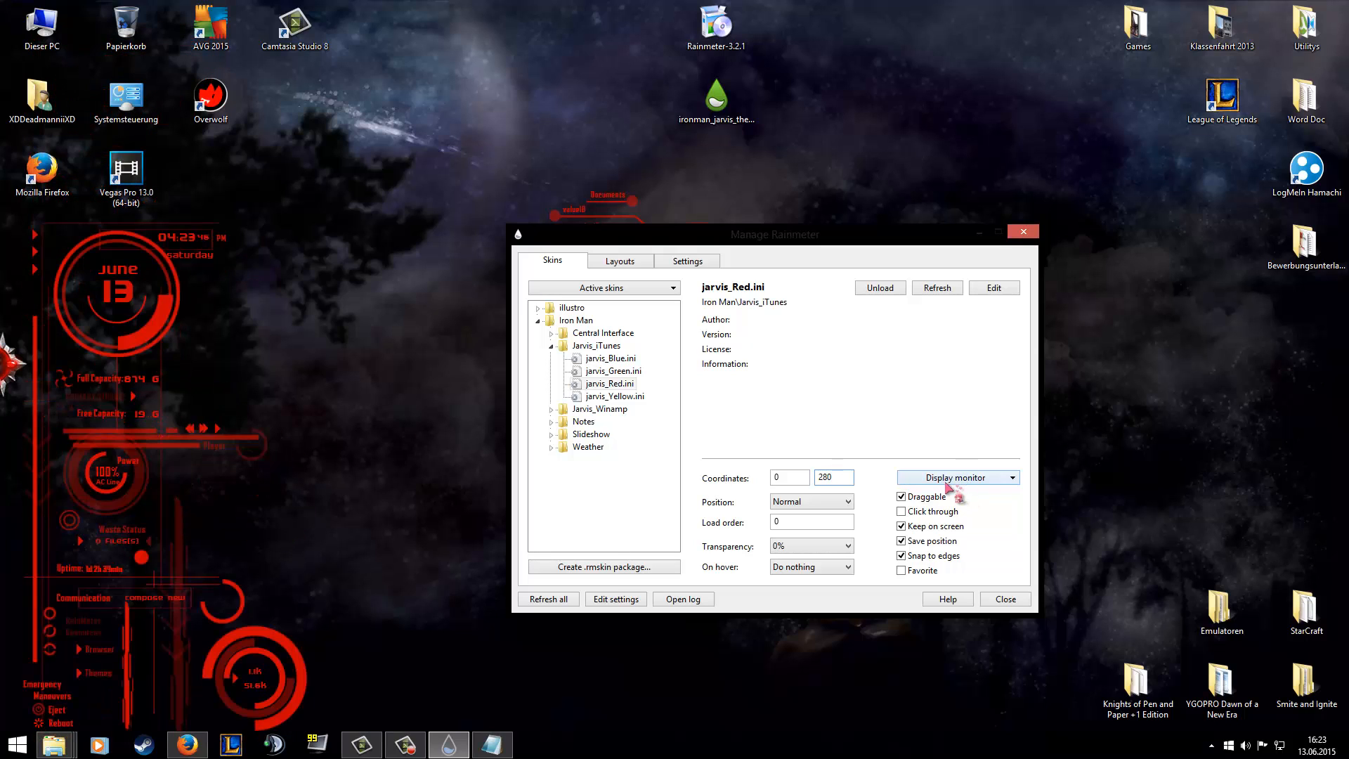
{"action": "left_click", "coordinate": [906, 496]}
{"action": "left_click", "coordinate": [1006, 600]}
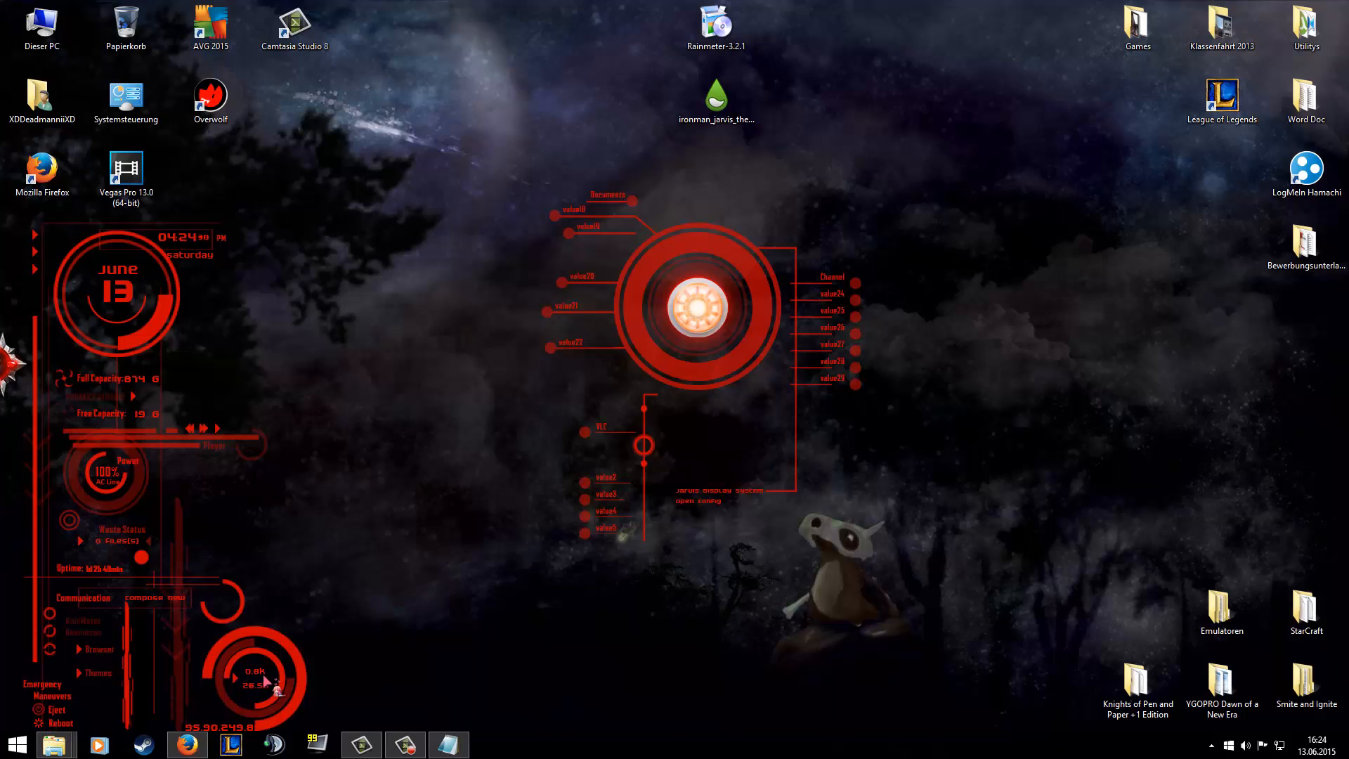
Reopen the Rainmeter manager, load Notes_Red.ini from the Iron Man Notes folder and move the skin to about 1670, 476.
{"action": "right_click", "coordinate": [675, 373]}
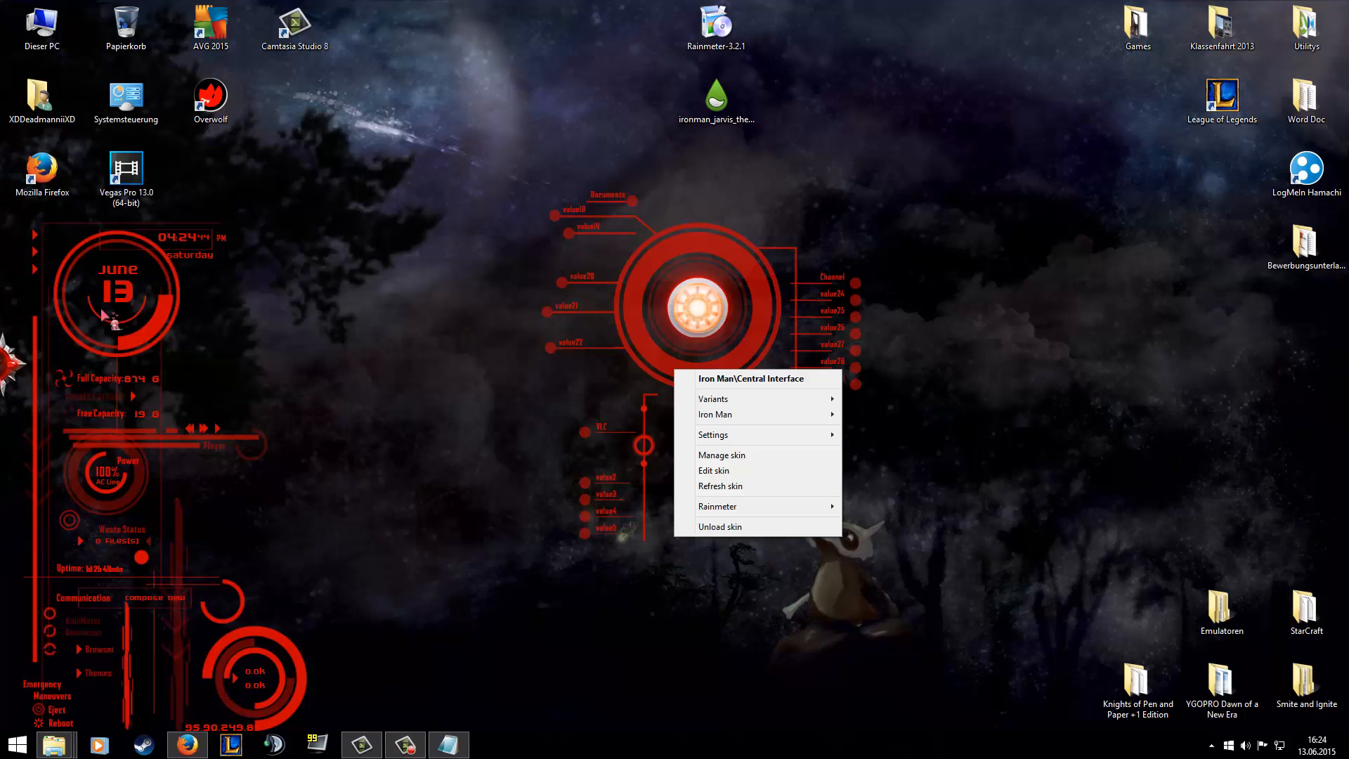
{"action": "left_click", "coordinate": [1211, 745]}
{"action": "left_click", "coordinate": [1189, 652]}
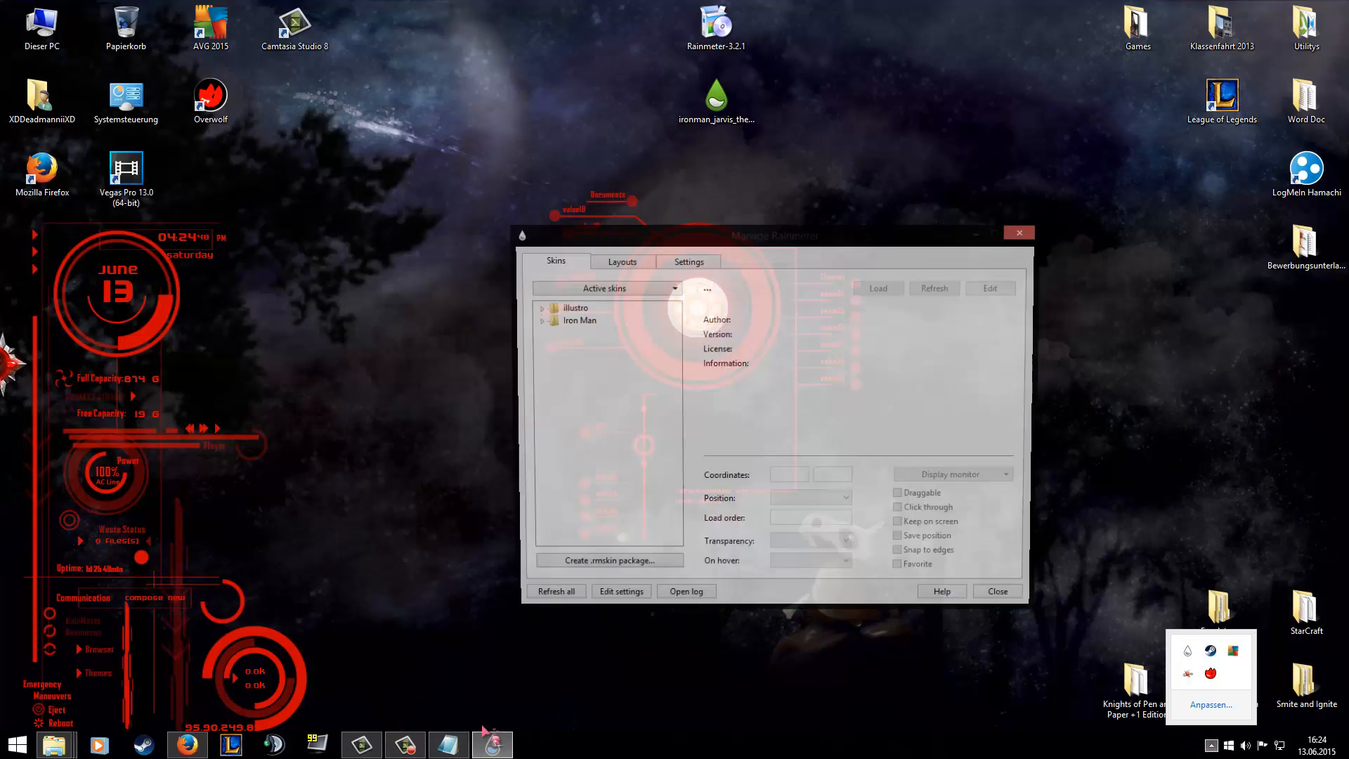
{"action": "left_click", "coordinate": [538, 320]}
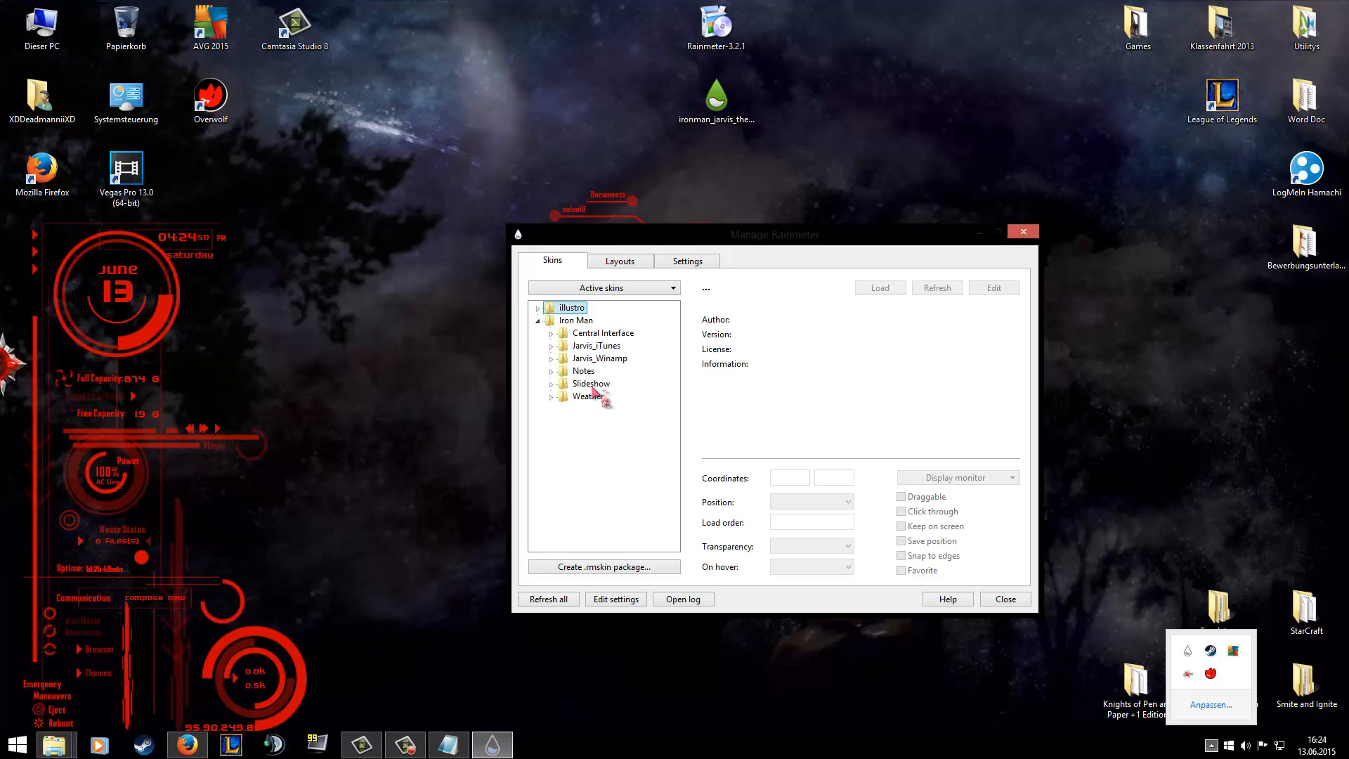
{"action": "left_click", "coordinate": [551, 371]}
{"action": "left_click", "coordinate": [591, 384]}
{"action": "left_click", "coordinate": [593, 397]}
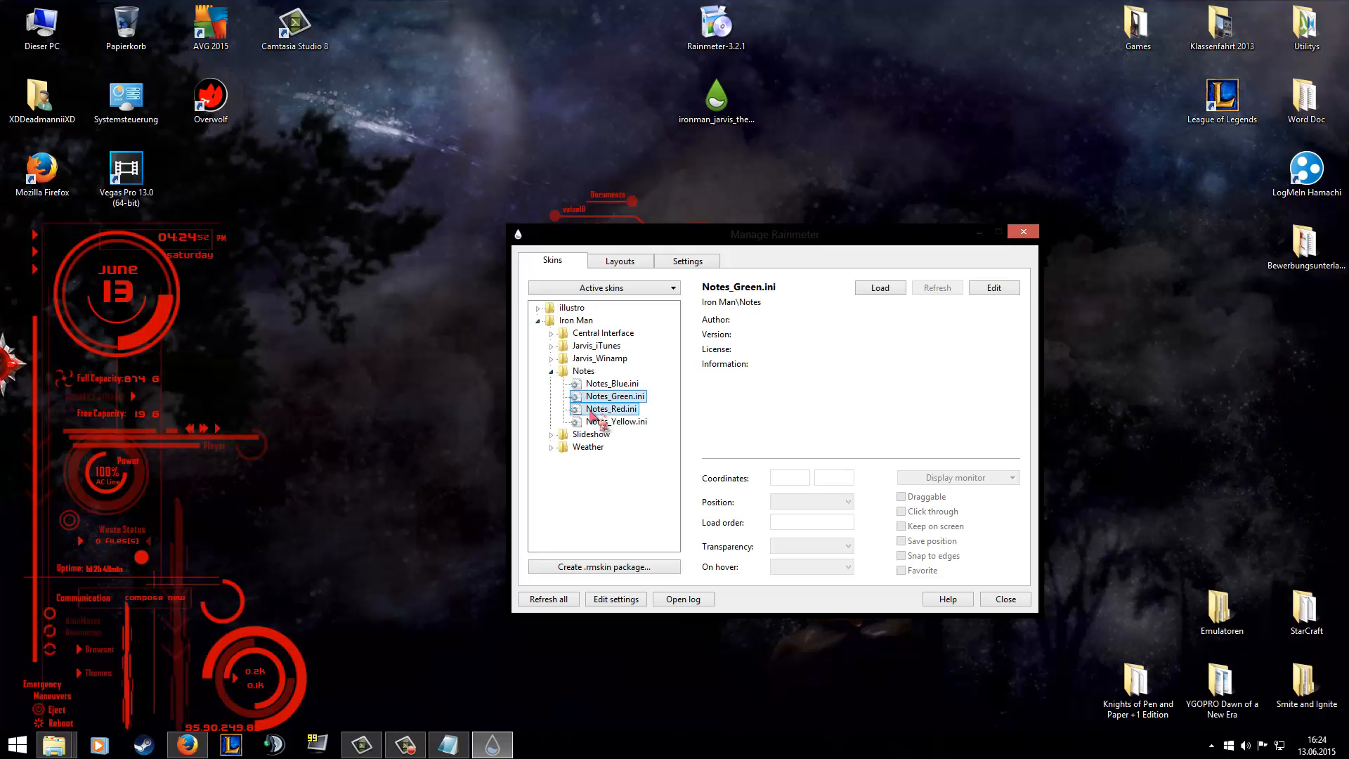
{"action": "left_click", "coordinate": [596, 409]}
{"action": "left_click", "coordinate": [882, 289]}
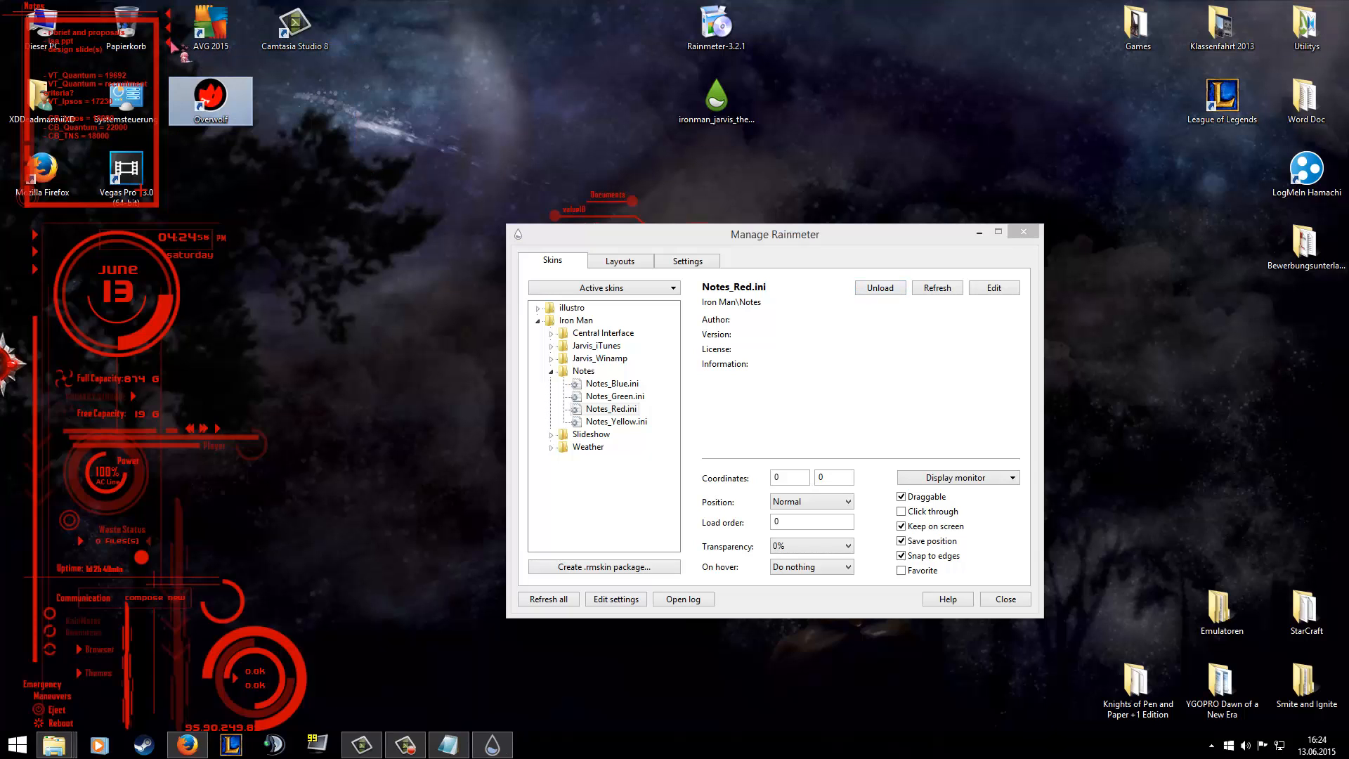
{"action": "left_click_drag", "start_coordinate": [1076, 223], "coordinate": [1337, 390]}
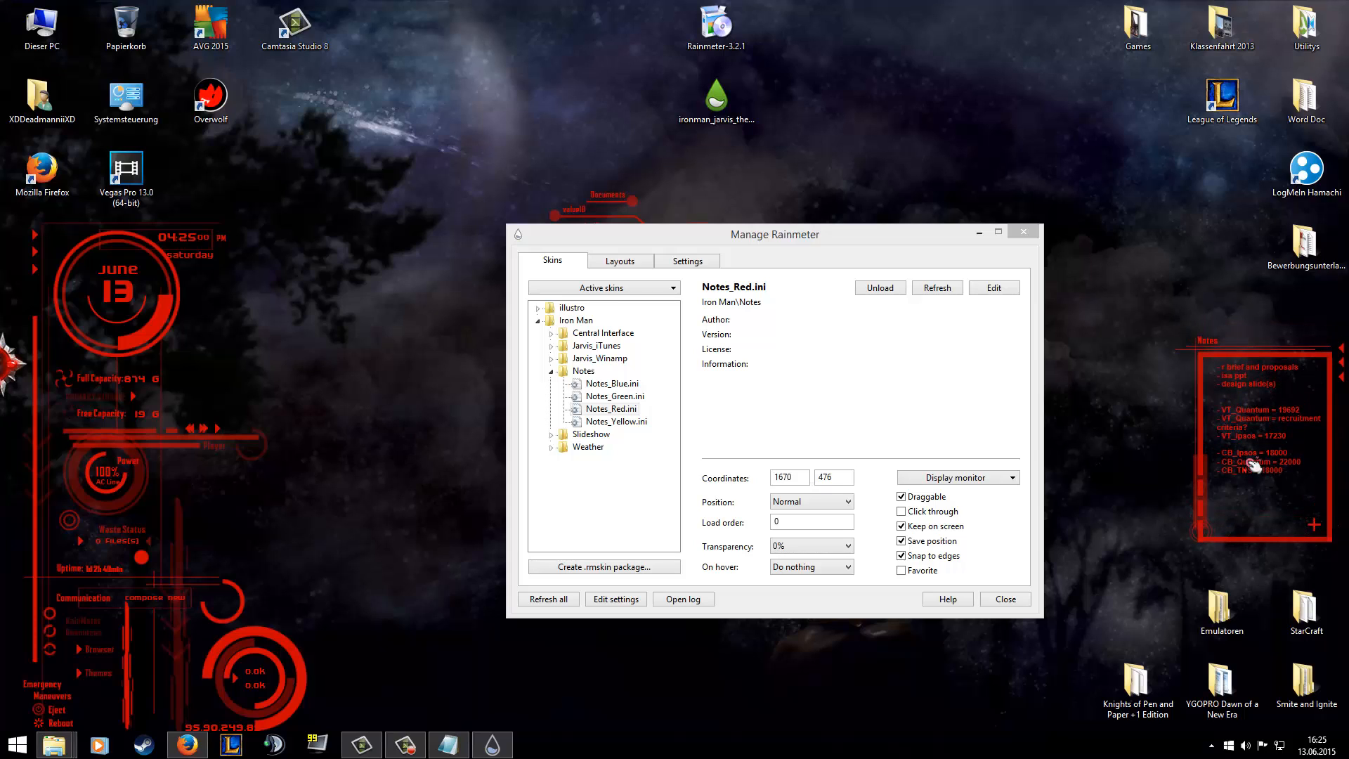
Test the Notes skin's add function and close the leftover interface_Red file.
{"action": "left_click", "coordinate": [1314, 524]}
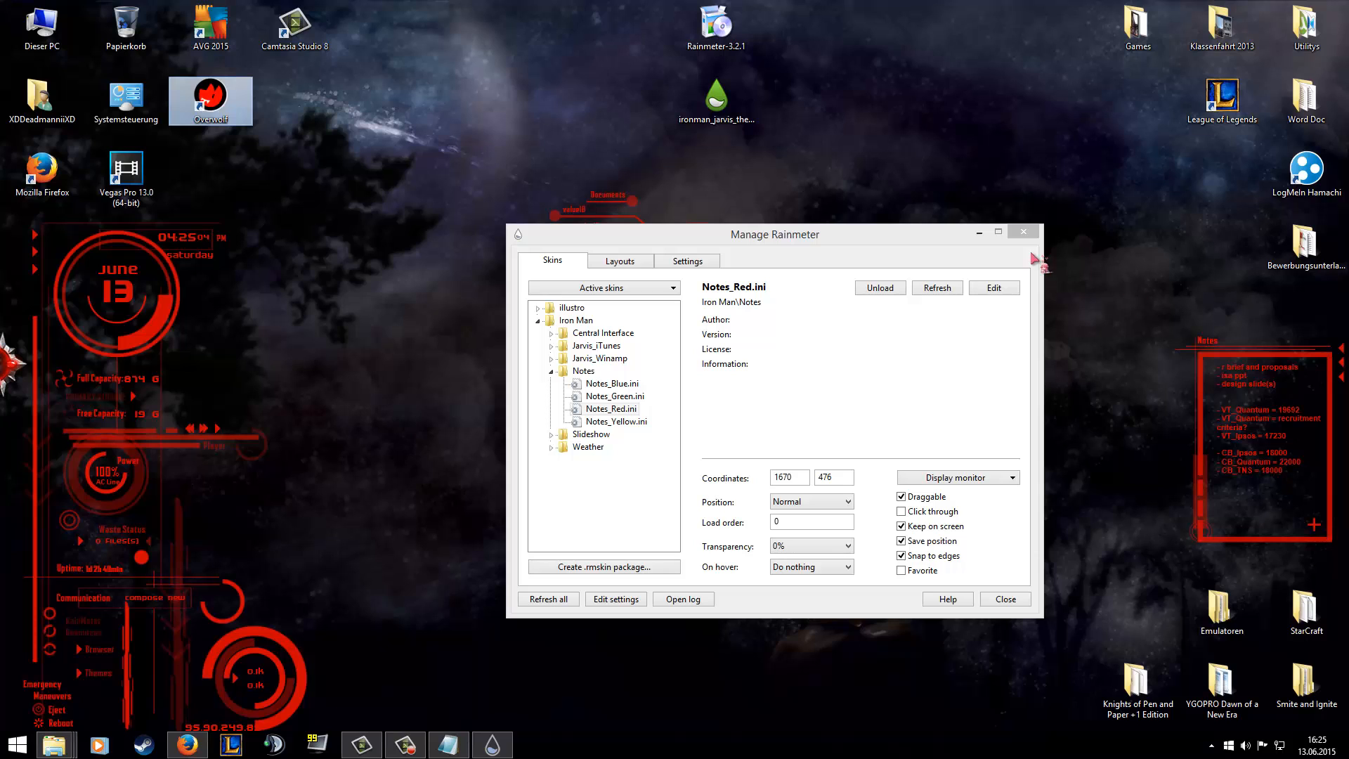
{"action": "left_click", "coordinate": [1315, 525]}
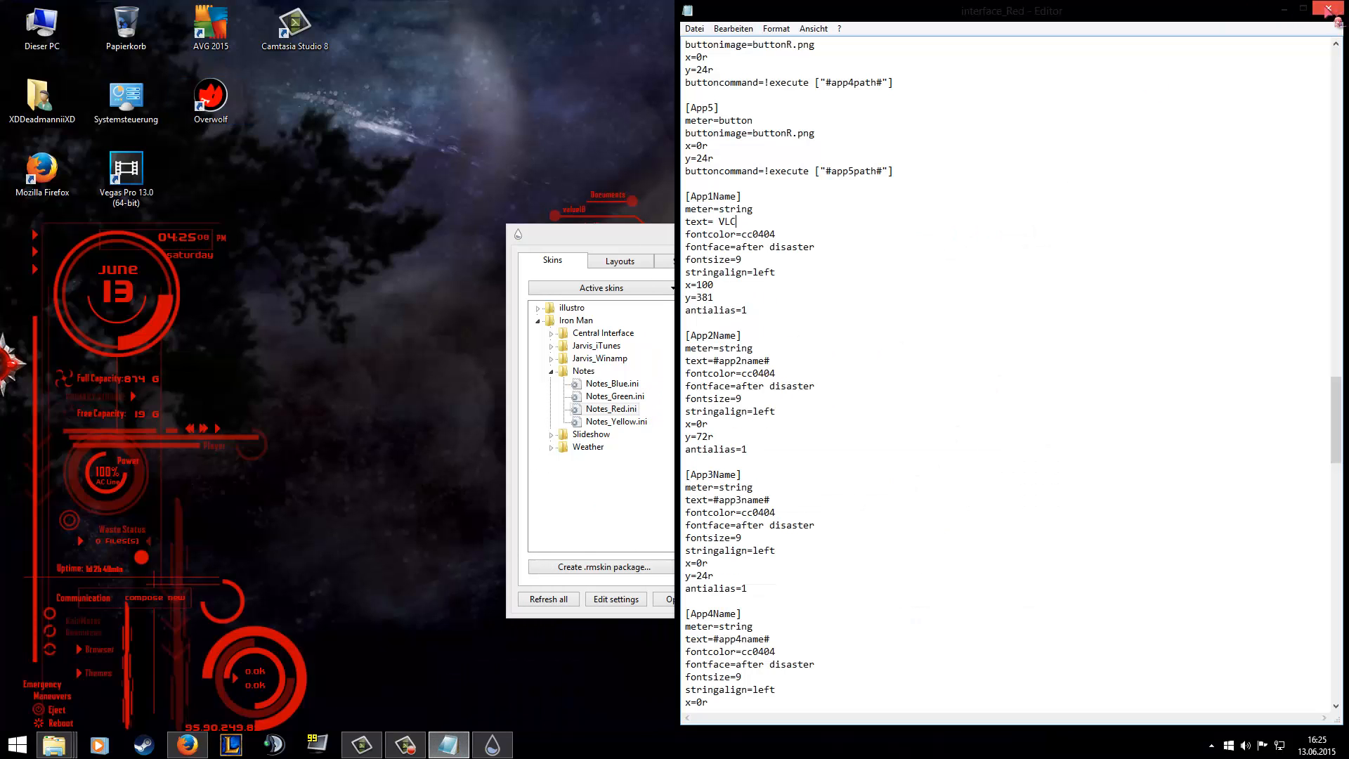
{"action": "left_click", "coordinate": [1328, 9]}
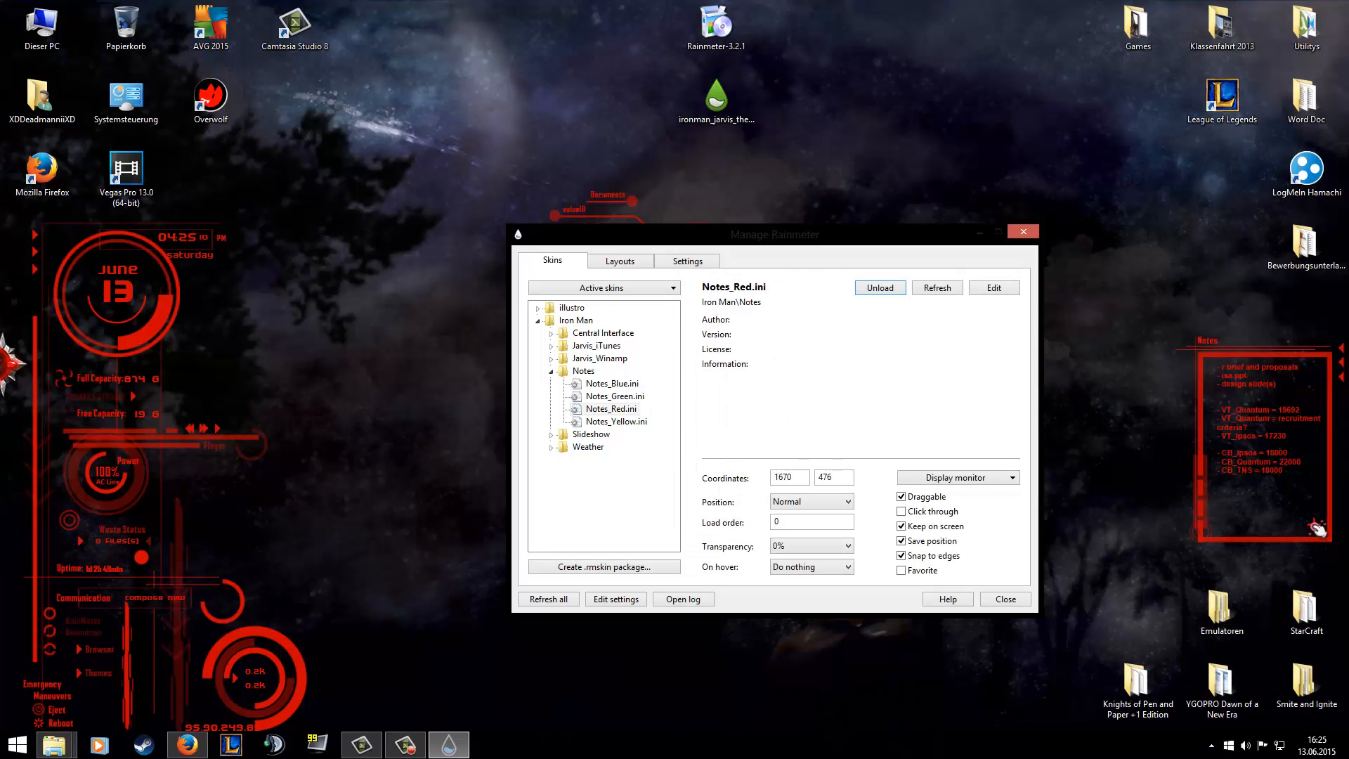
Move the Rainmeter manager aside and test the Notes skin's text area and add function again.
{"action": "left_click_drag", "start_coordinate": [828, 241], "coordinate": [672, 219]}
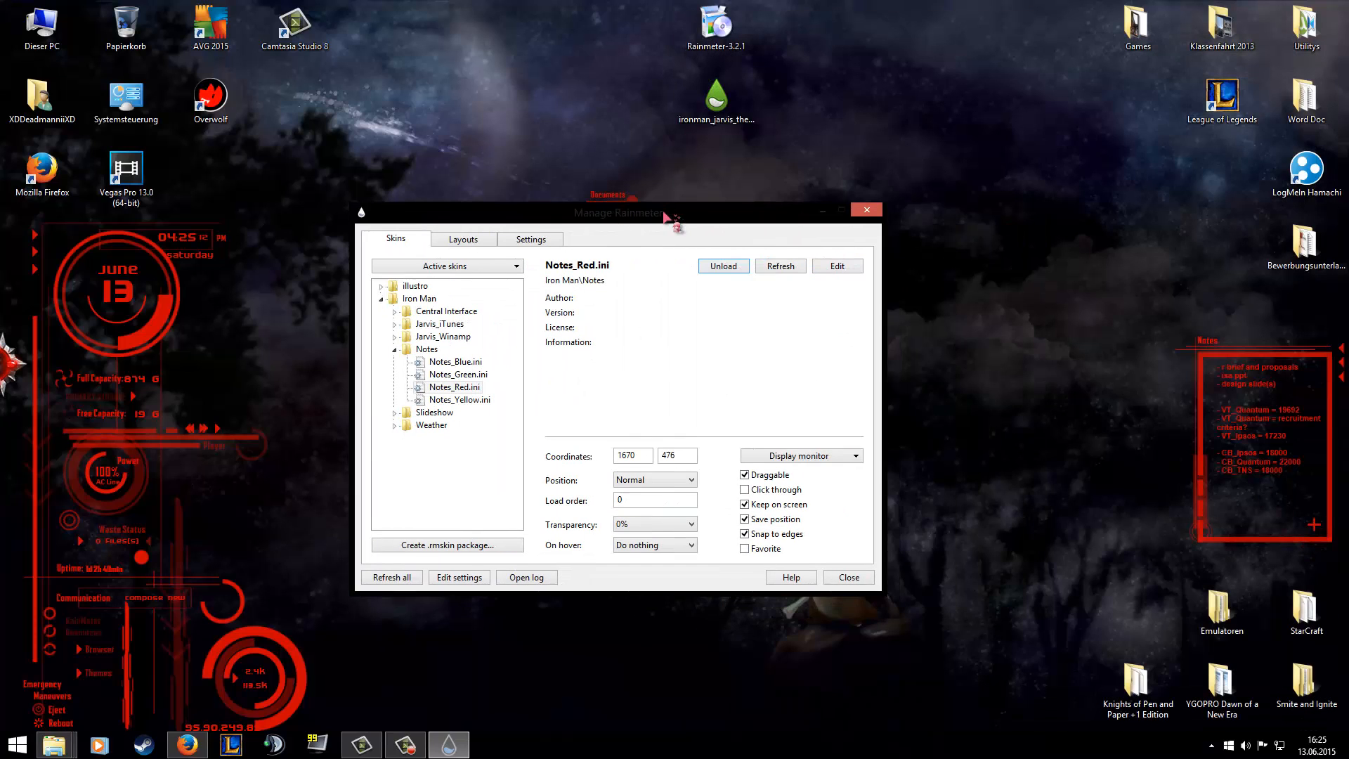
{"action": "left_click", "coordinate": [1282, 462]}
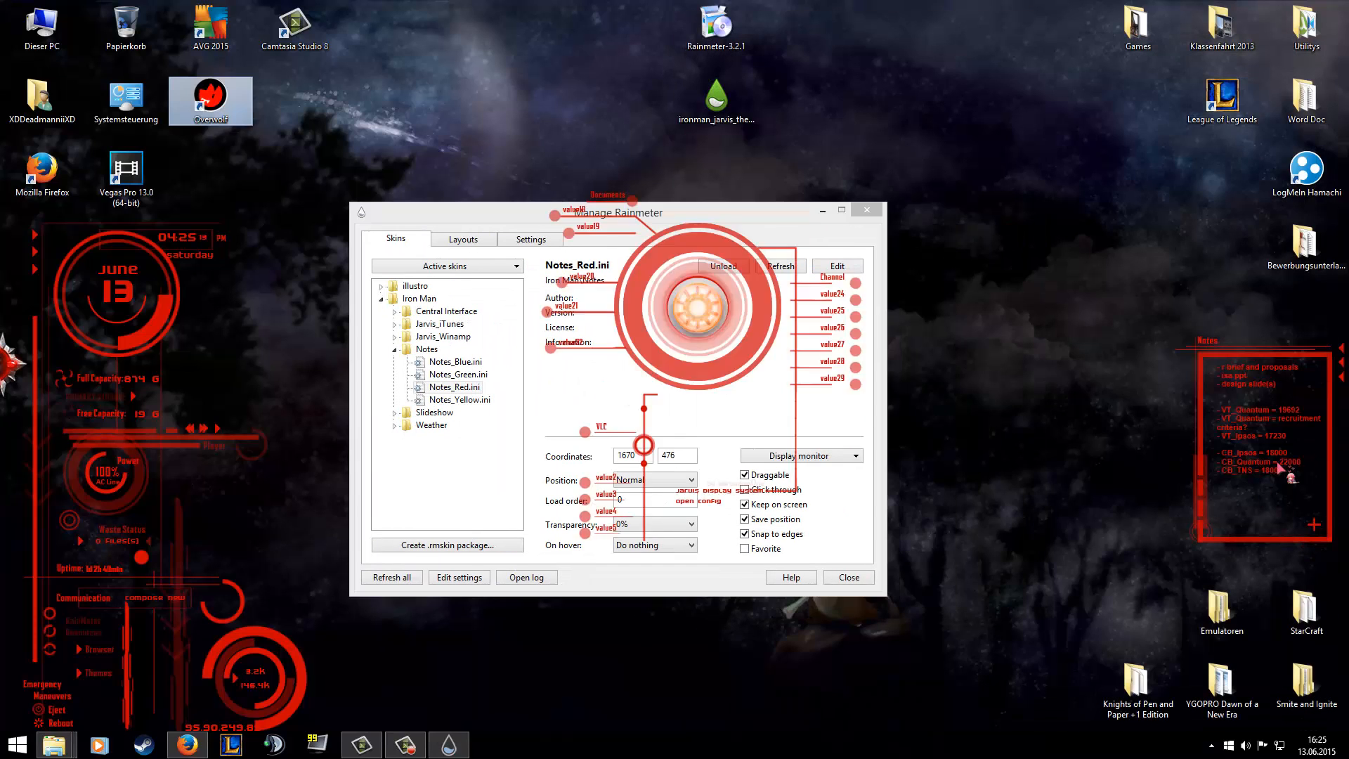
{"action": "left_click", "coordinate": [1317, 524]}
{"action": "left_click", "coordinate": [1312, 537]}
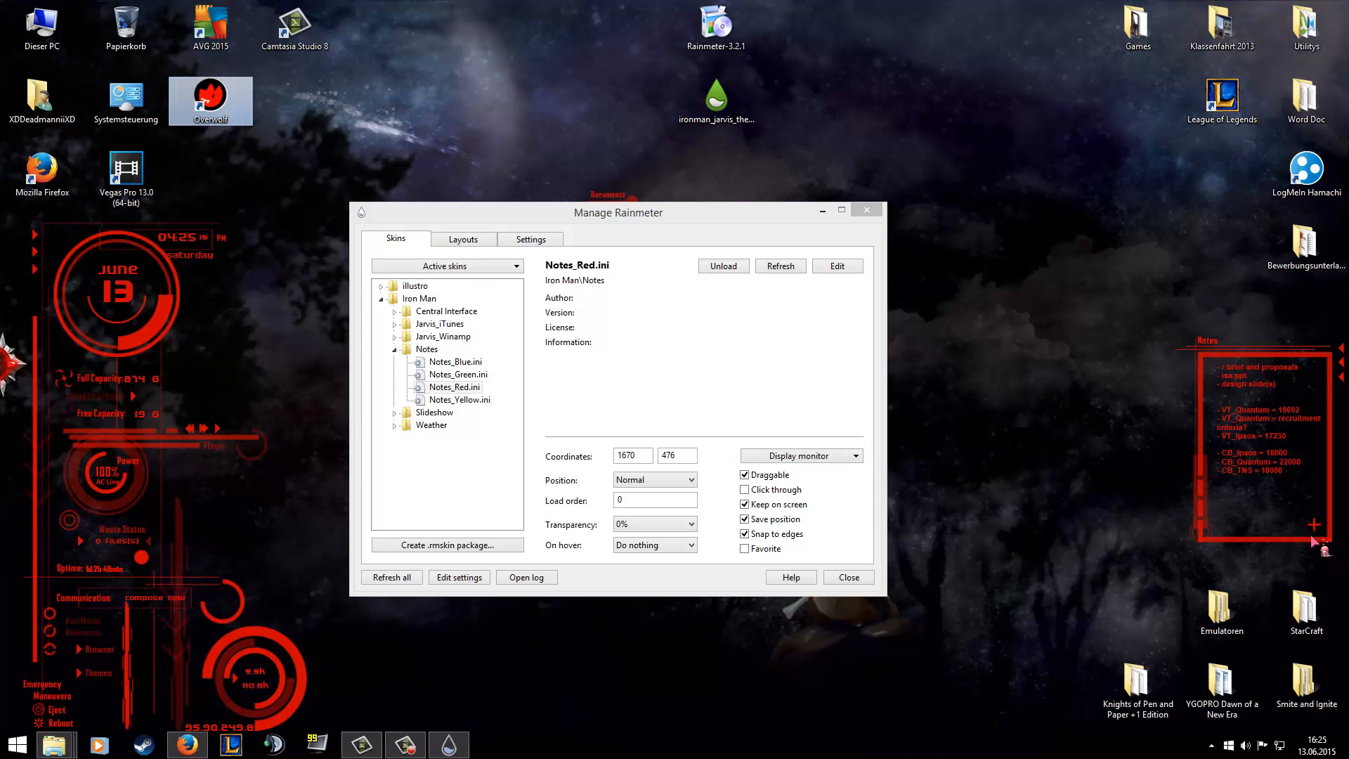
{"action": "left_click", "coordinate": [1317, 526]}
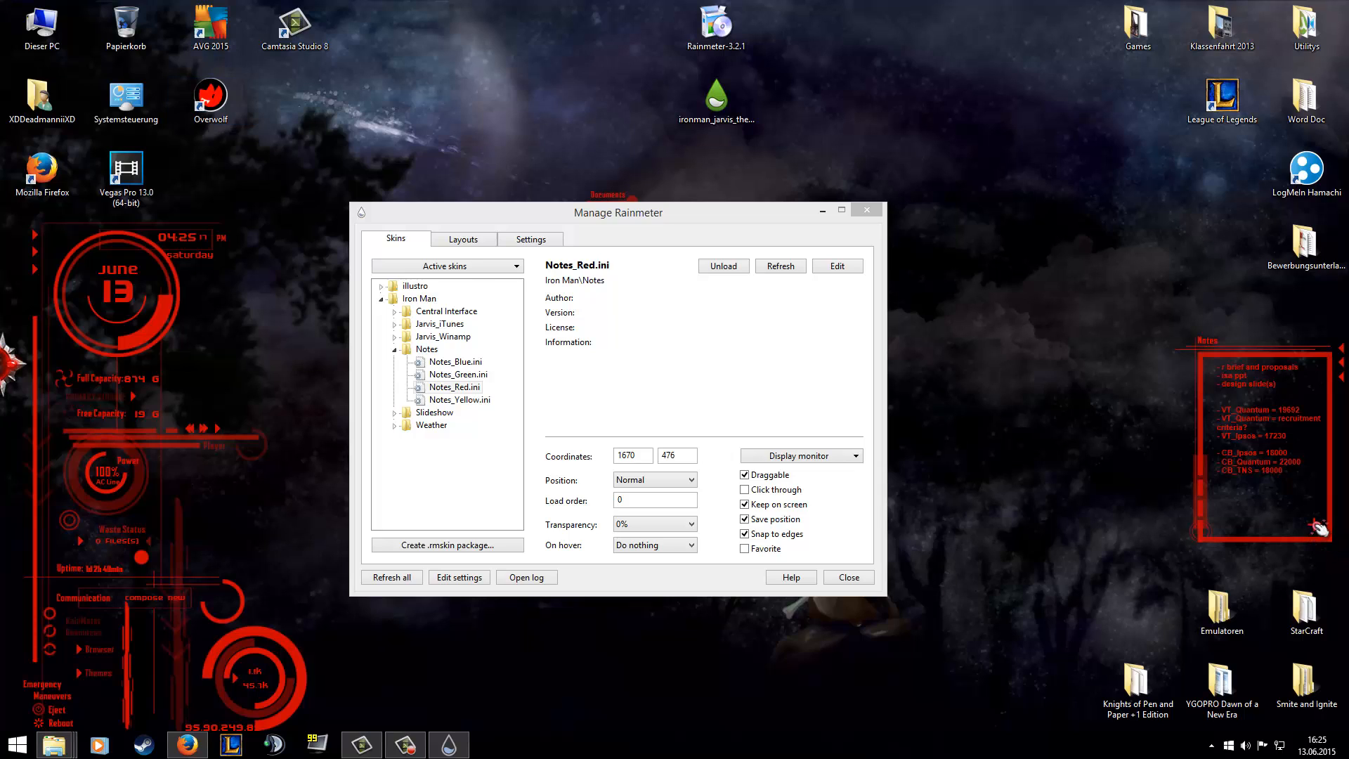
Open the Notes_Red skin file, examine its measures and the notes.txt paths in its actions, and close it.
{"action": "right_click", "coordinate": [1285, 368]}
{"action": "left_click", "coordinate": [1196, 458]}
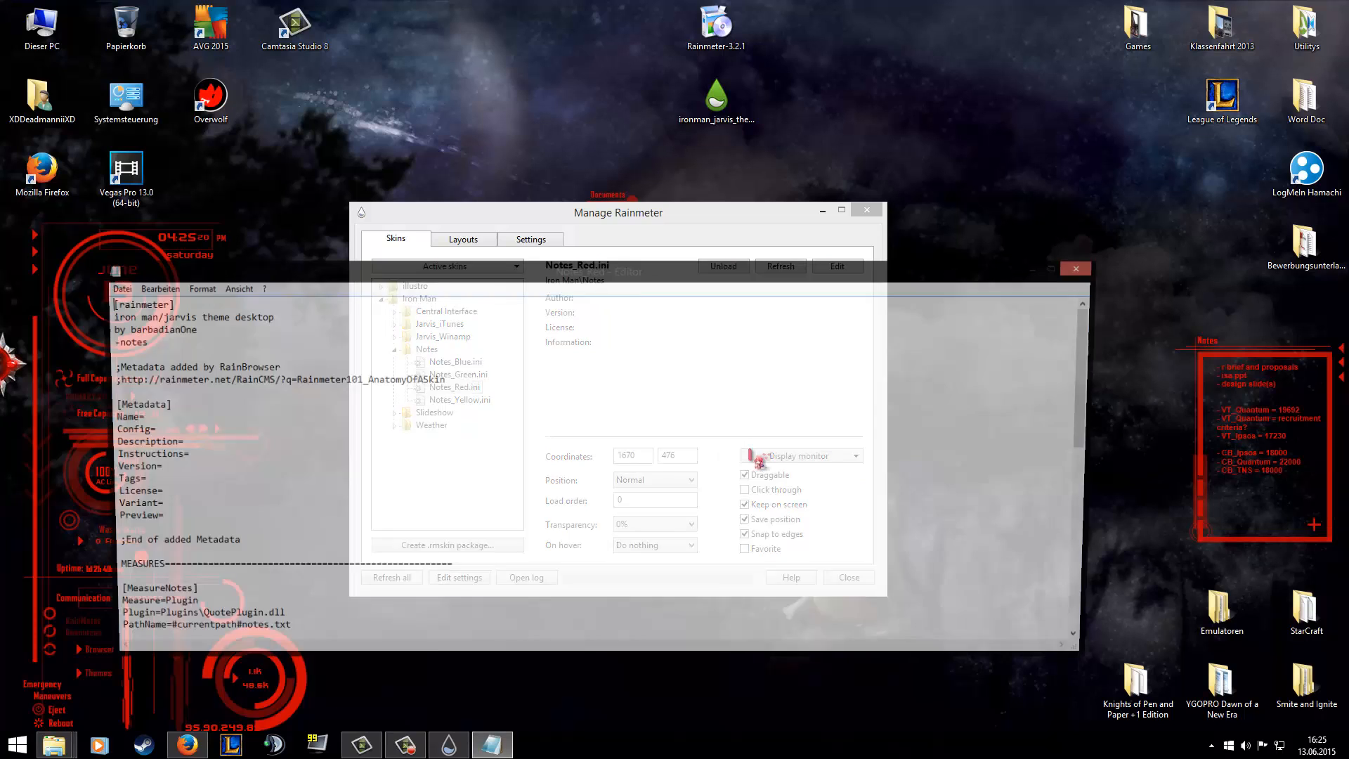
{"action": "scroll", "coordinate": [636, 461], "scroll_direction": "down", "scroll_amount": 15}
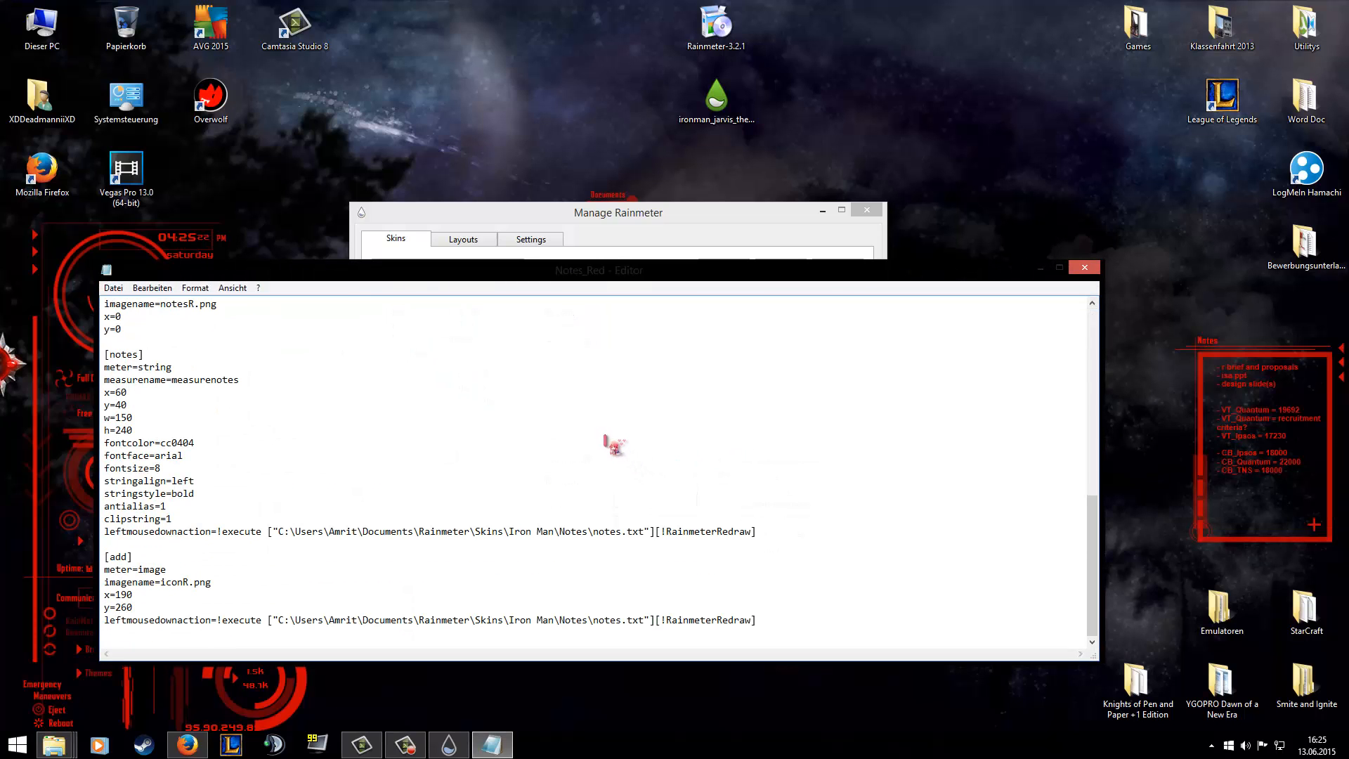
{"action": "scroll", "coordinate": [612, 446], "scroll_direction": "up", "scroll_amount": 7}
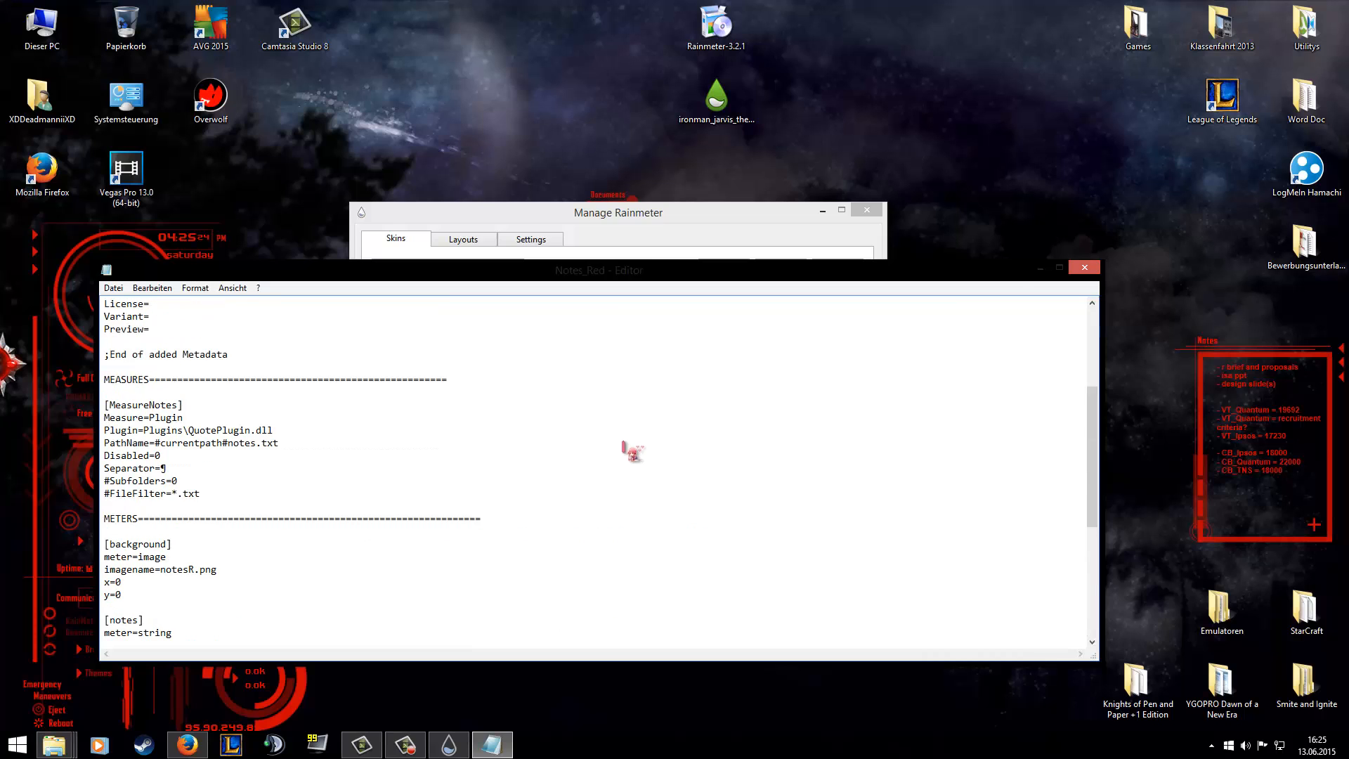
{"action": "left_click", "coordinate": [1085, 268]}
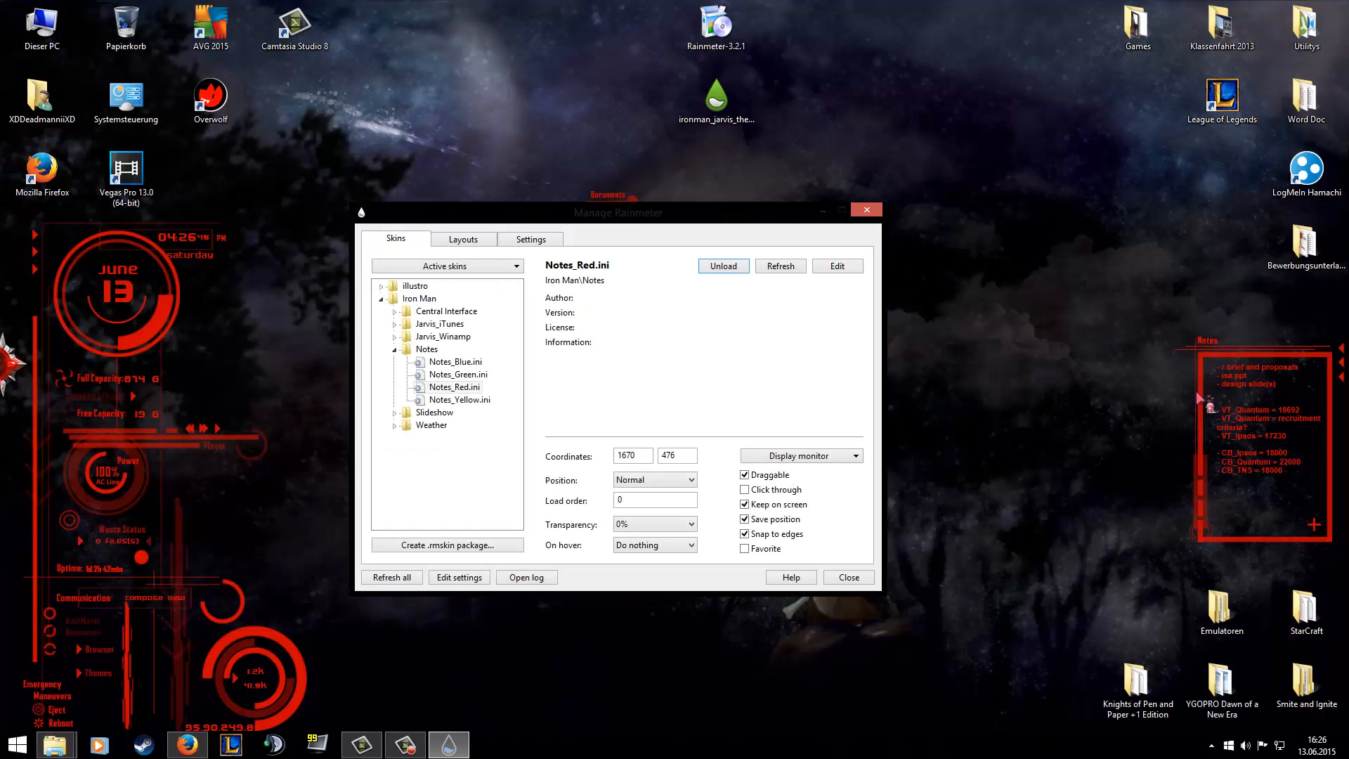
Refresh the Notes skin and open its notes text file through the skin's add function.
{"action": "right_click", "coordinate": [1331, 482]}
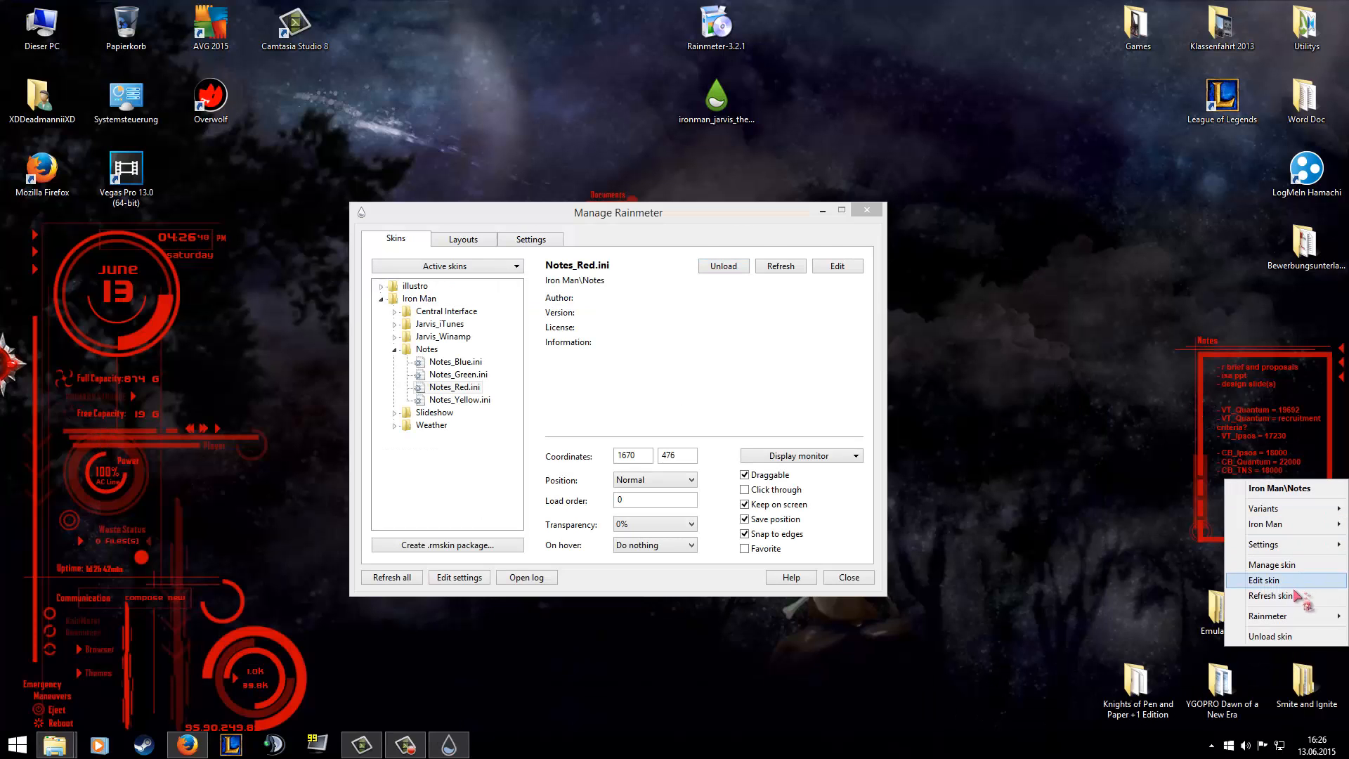
{"action": "left_click", "coordinate": [1298, 596]}
{"action": "left_click", "coordinate": [1318, 526]}
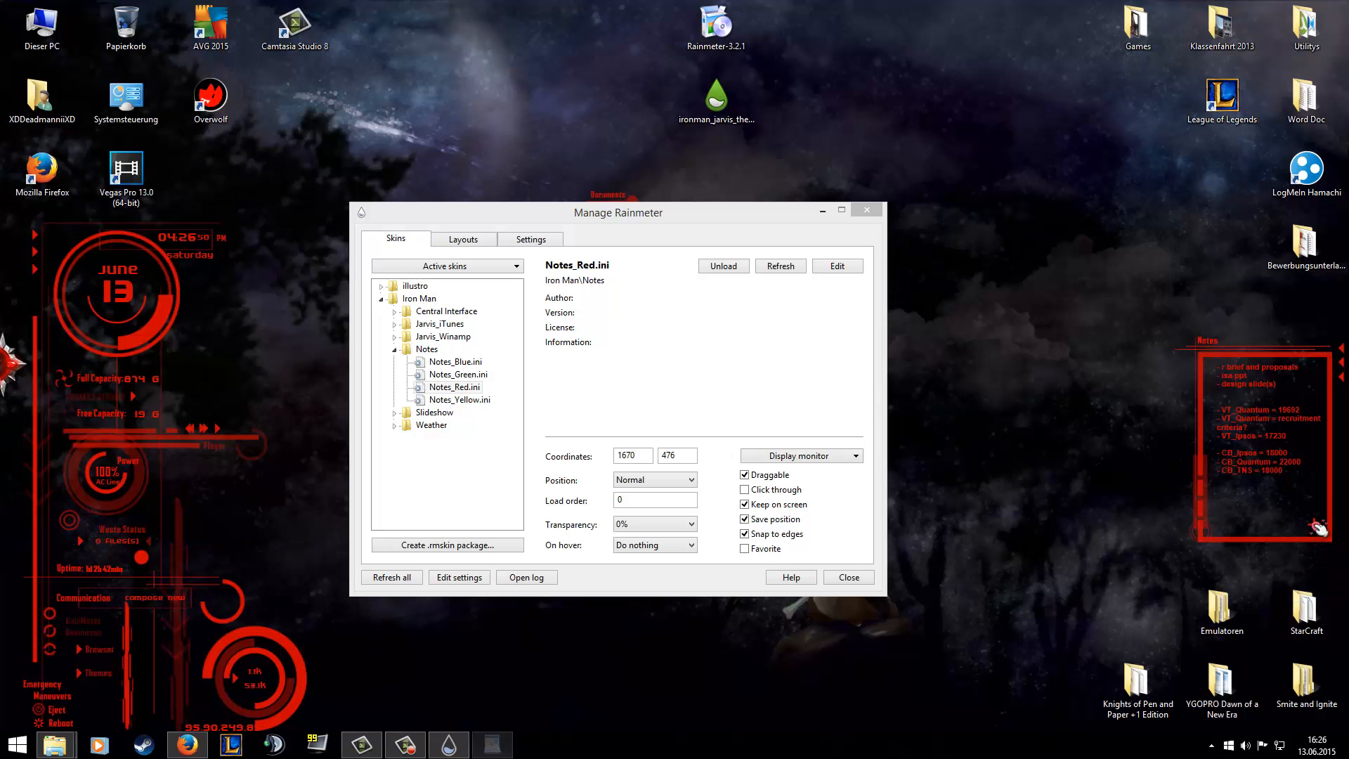
Replace the whole notes text with "Hello Jarvis", save the file and close it.
{"action": "left_click_drag", "start_coordinate": [490, 391], "coordinate": [257, 199]}
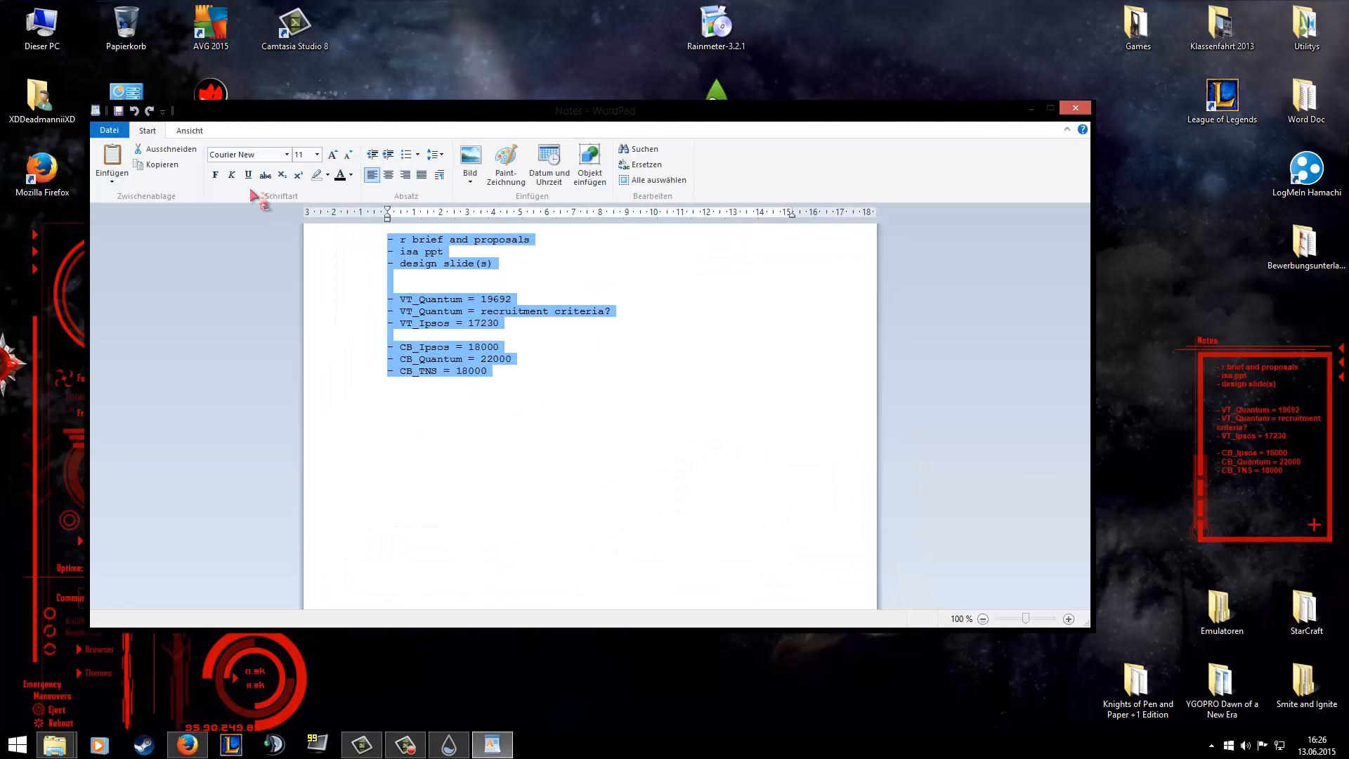
{"action": "type", "text": "Hello Jarvis"}
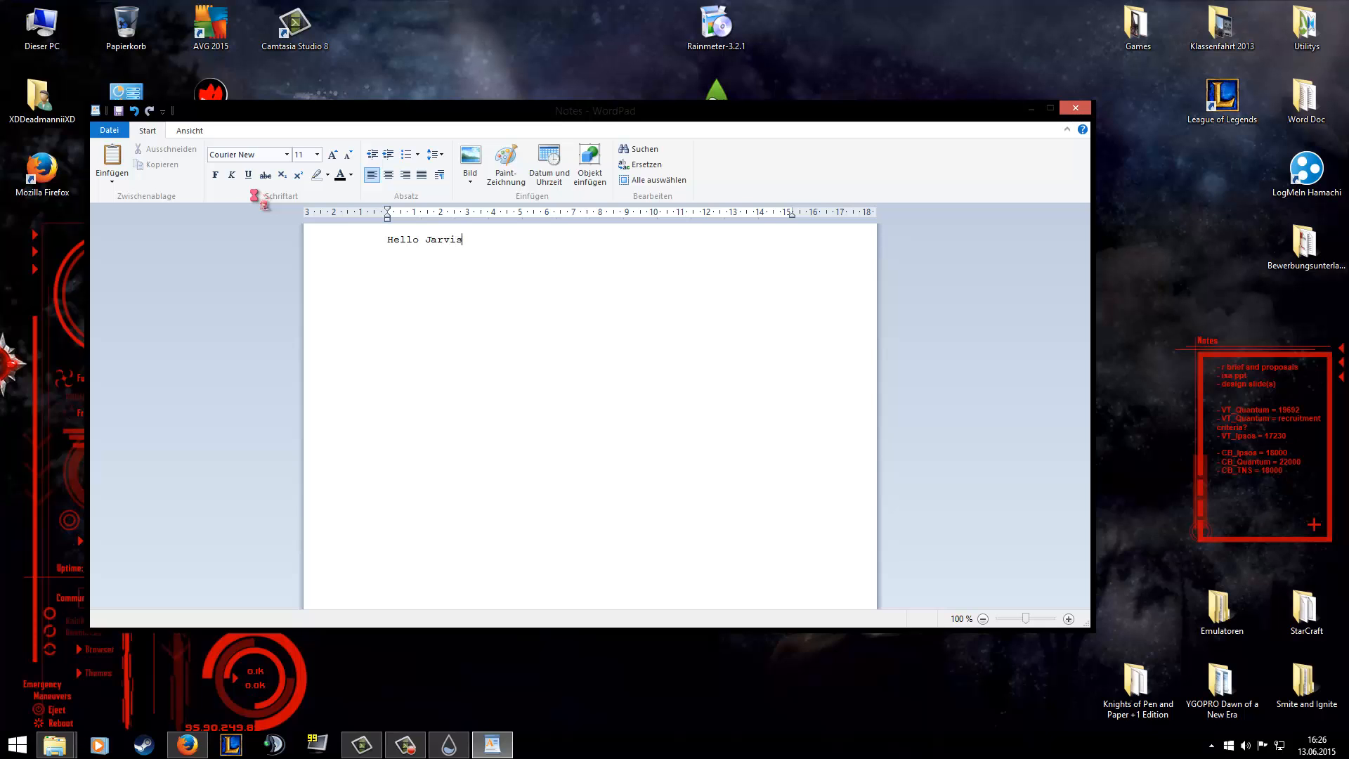
{"action": "key", "text": "ctrl+s"}
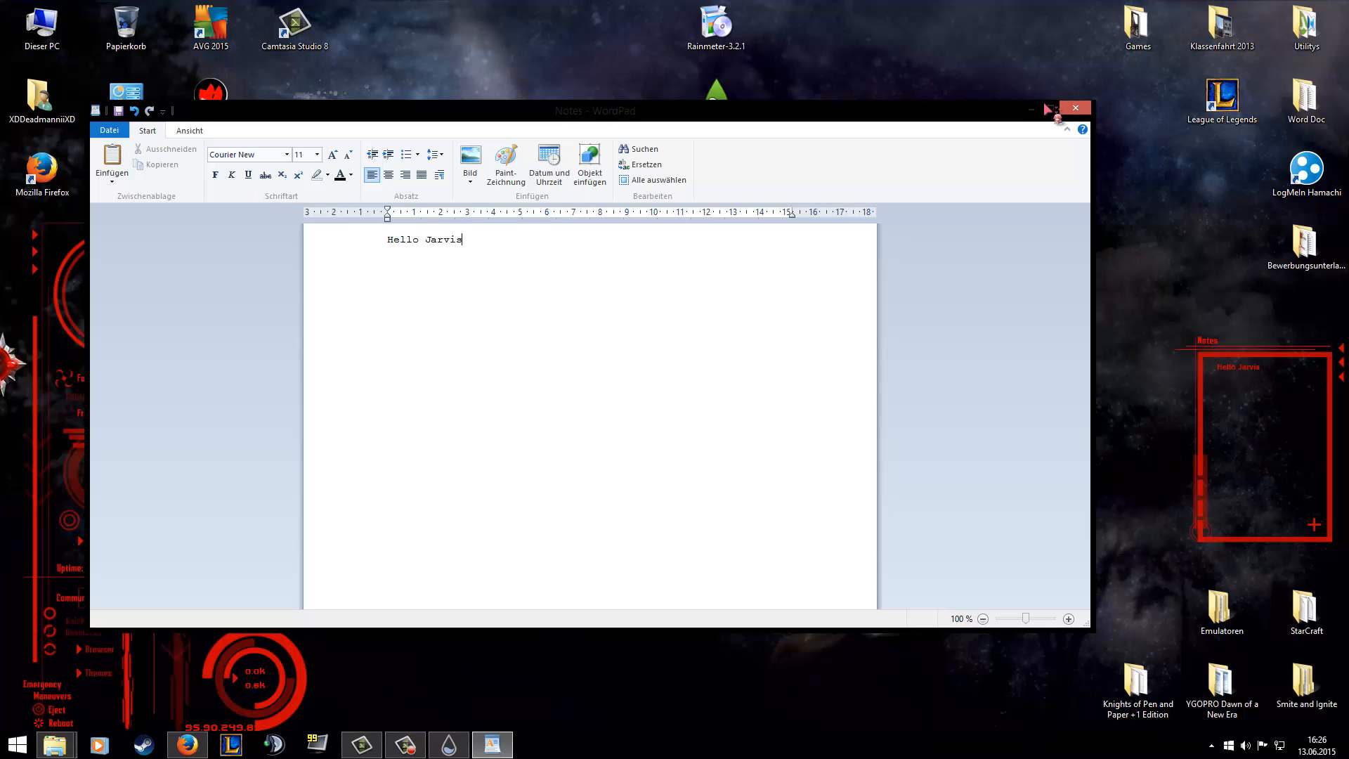
{"action": "left_click", "coordinate": [1076, 107]}
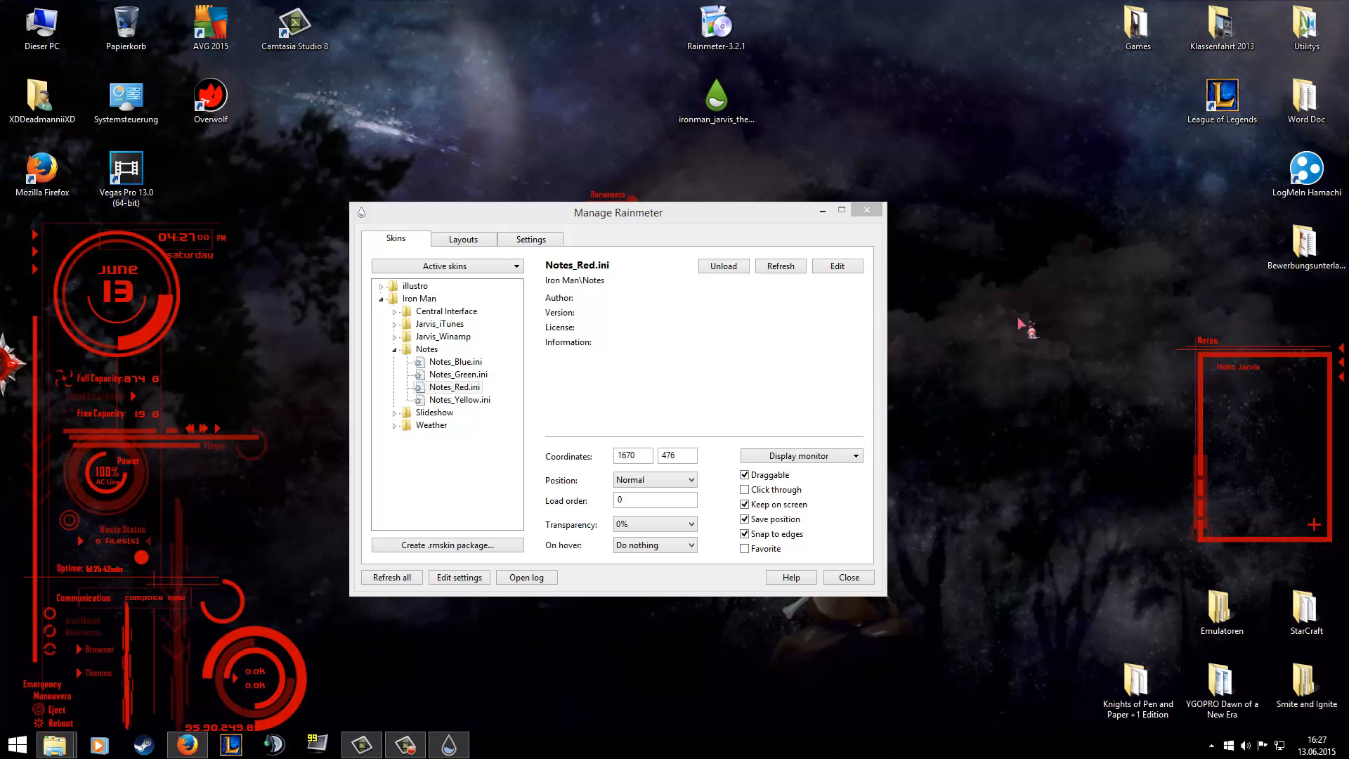
Load the weather_Red skin and place it above the Notes skin at about coordinates 1476, 250.
{"action": "left_click", "coordinate": [389, 357]}
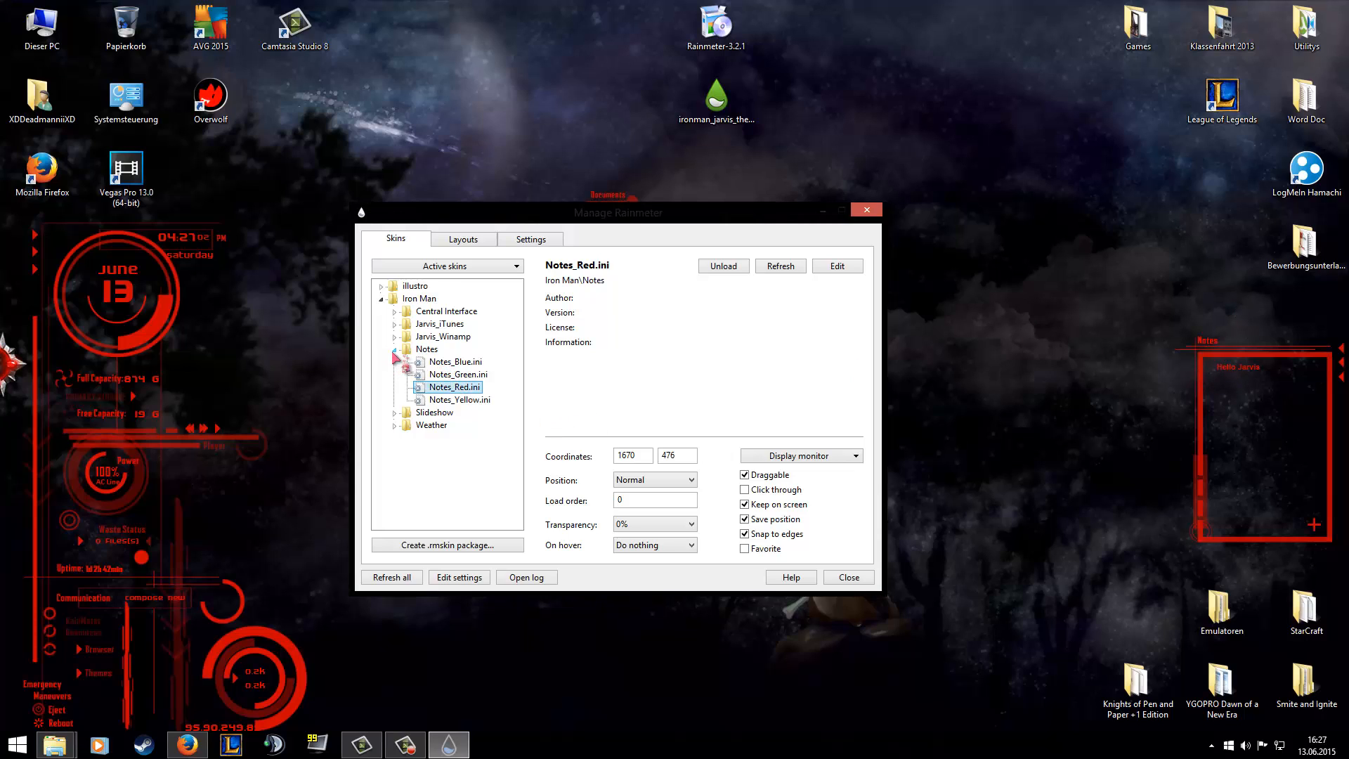
{"action": "left_click", "coordinate": [395, 350]}
{"action": "left_click", "coordinate": [394, 375]}
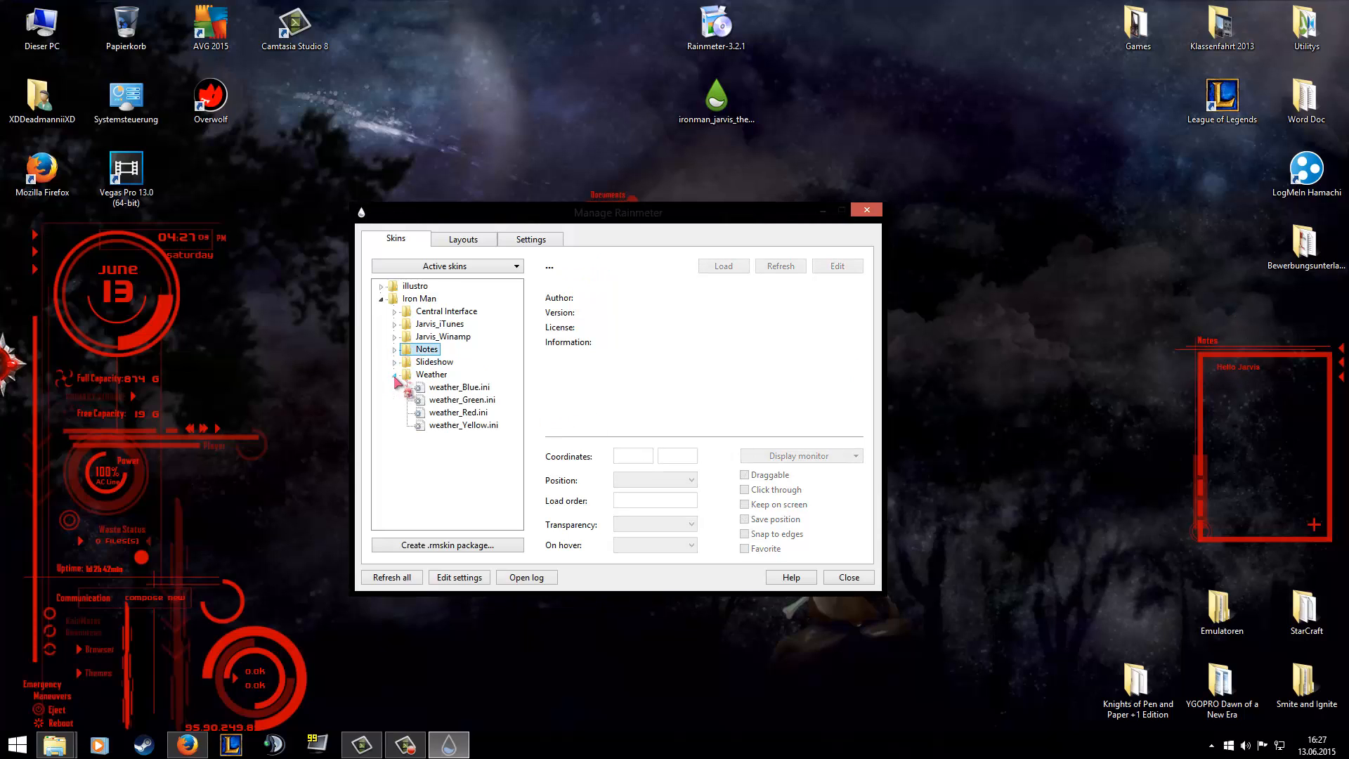
{"action": "left_click", "coordinate": [436, 412]}
{"action": "right_click", "coordinate": [435, 413]}
{"action": "left_click", "coordinate": [457, 421]}
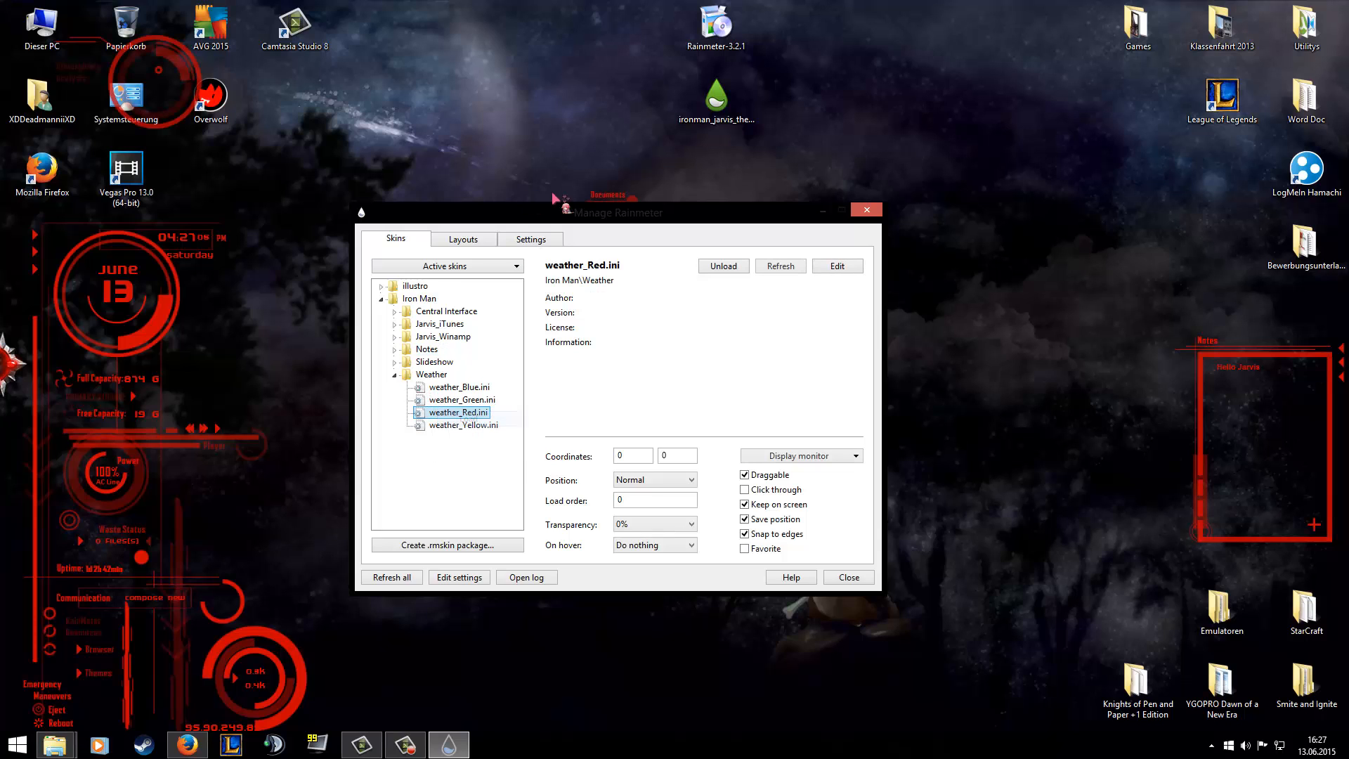
{"action": "left_click_drag", "start_coordinate": [191, 70], "coordinate": [1230, 248]}
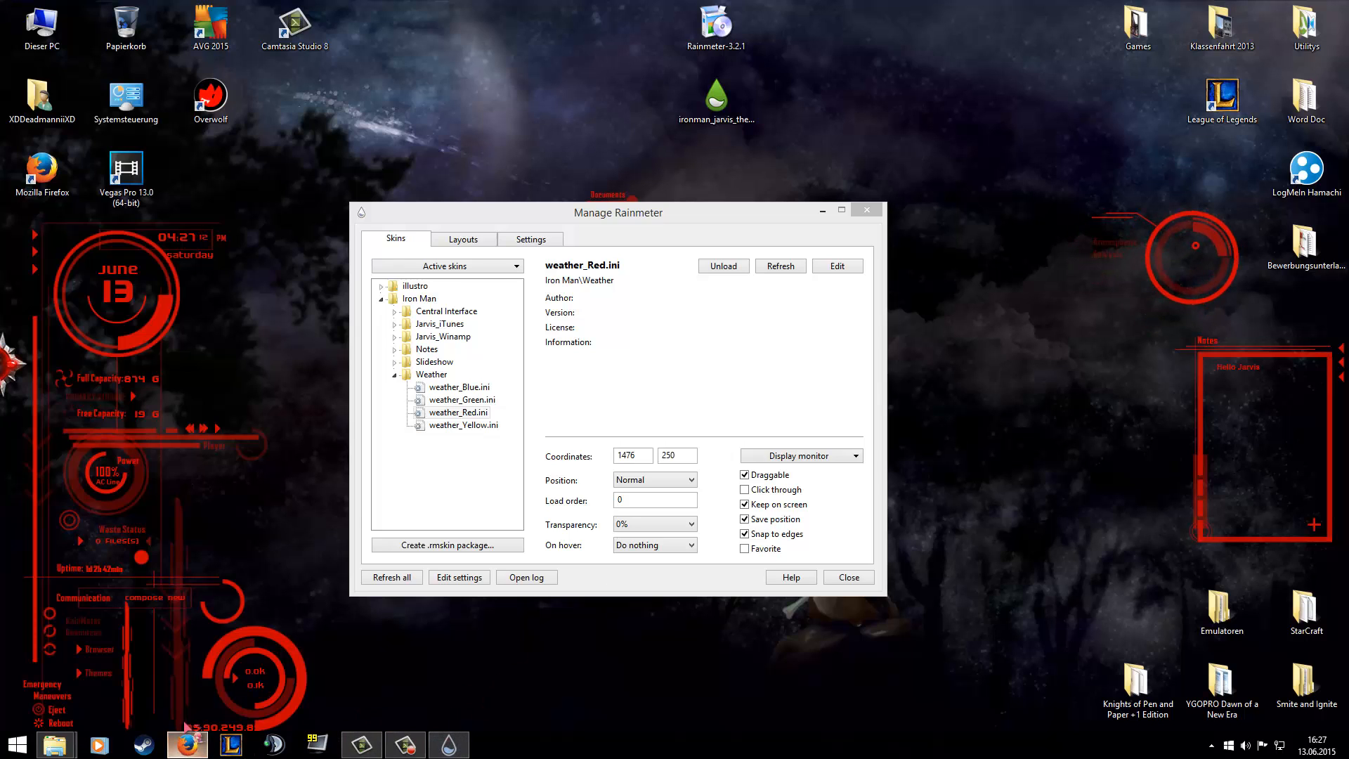
Look up Hamburg's location code on the Weather Location Codes page in Firefox, dismiss the site-move popup and return to the desktop.
{"action": "left_click", "coordinate": [187, 744]}
{"action": "left_click", "coordinate": [526, 29]}
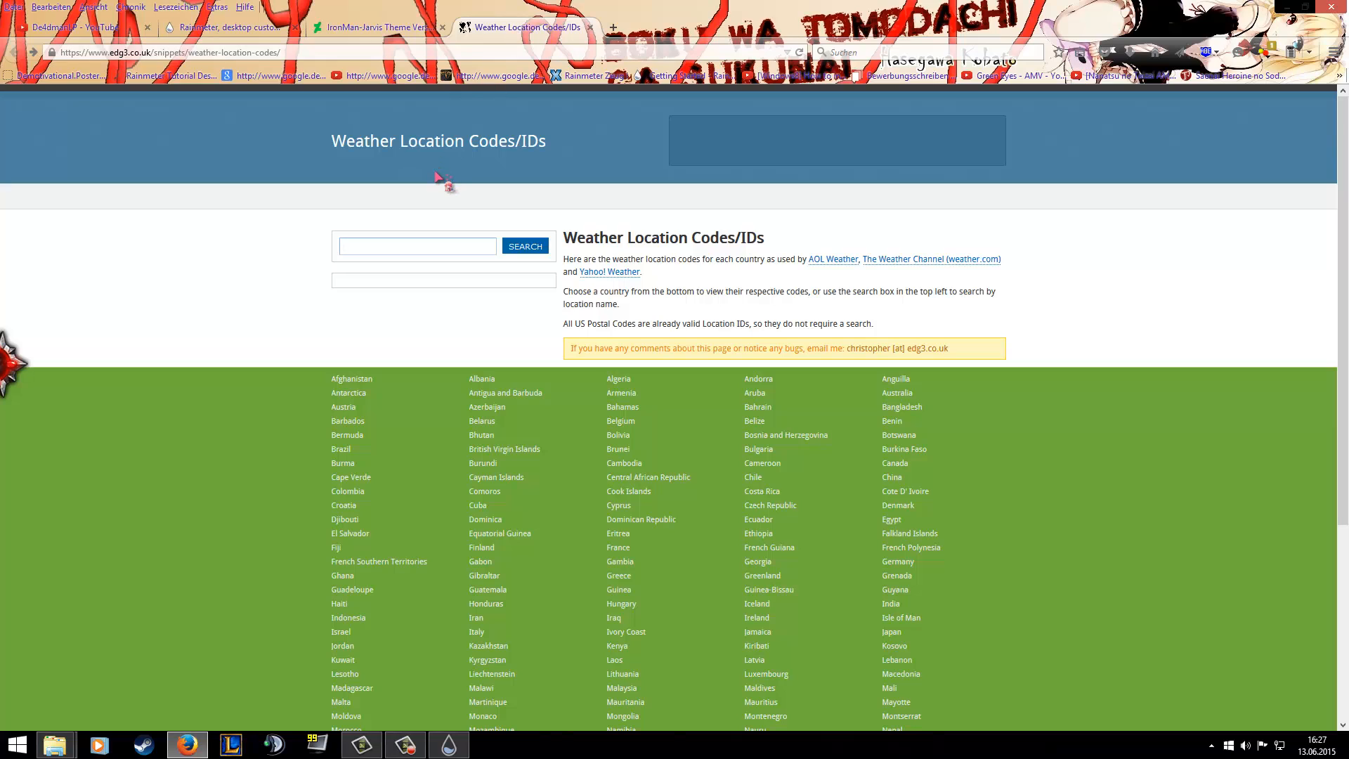
{"action": "type", "text": "Ham"}
{"action": "key", "text": "Down"}
{"action": "key", "text": "Return"}
{"action": "left_click", "coordinate": [532, 246]}
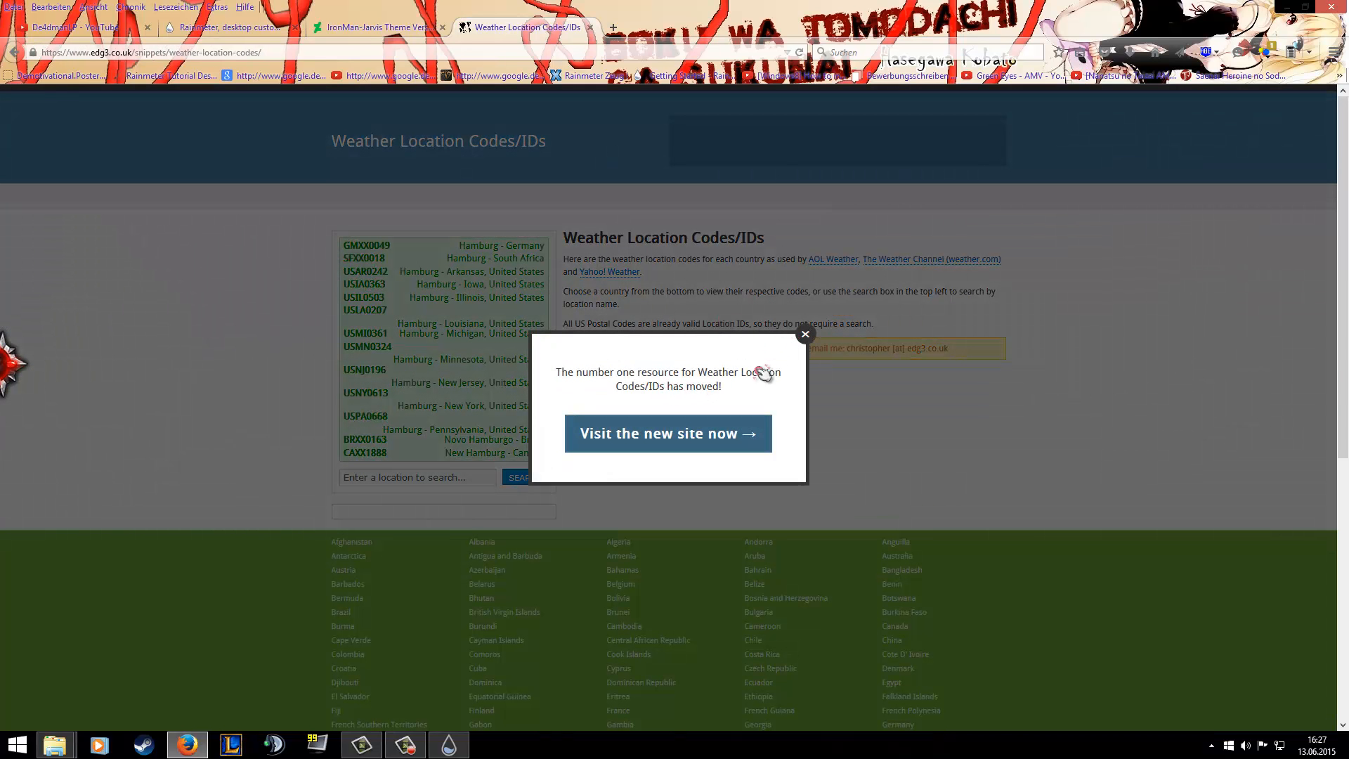
{"action": "left_click", "coordinate": [806, 334]}
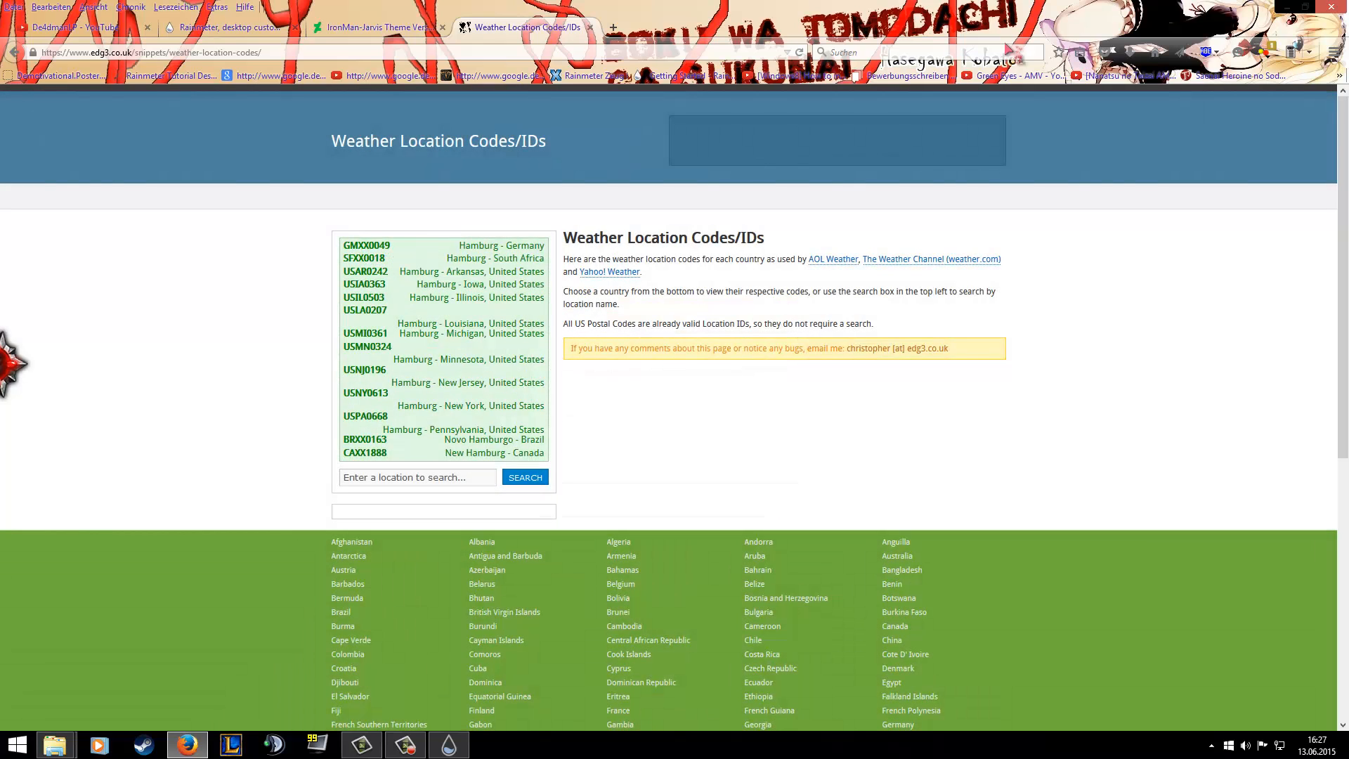
{"action": "left_click", "coordinate": [1288, 6]}
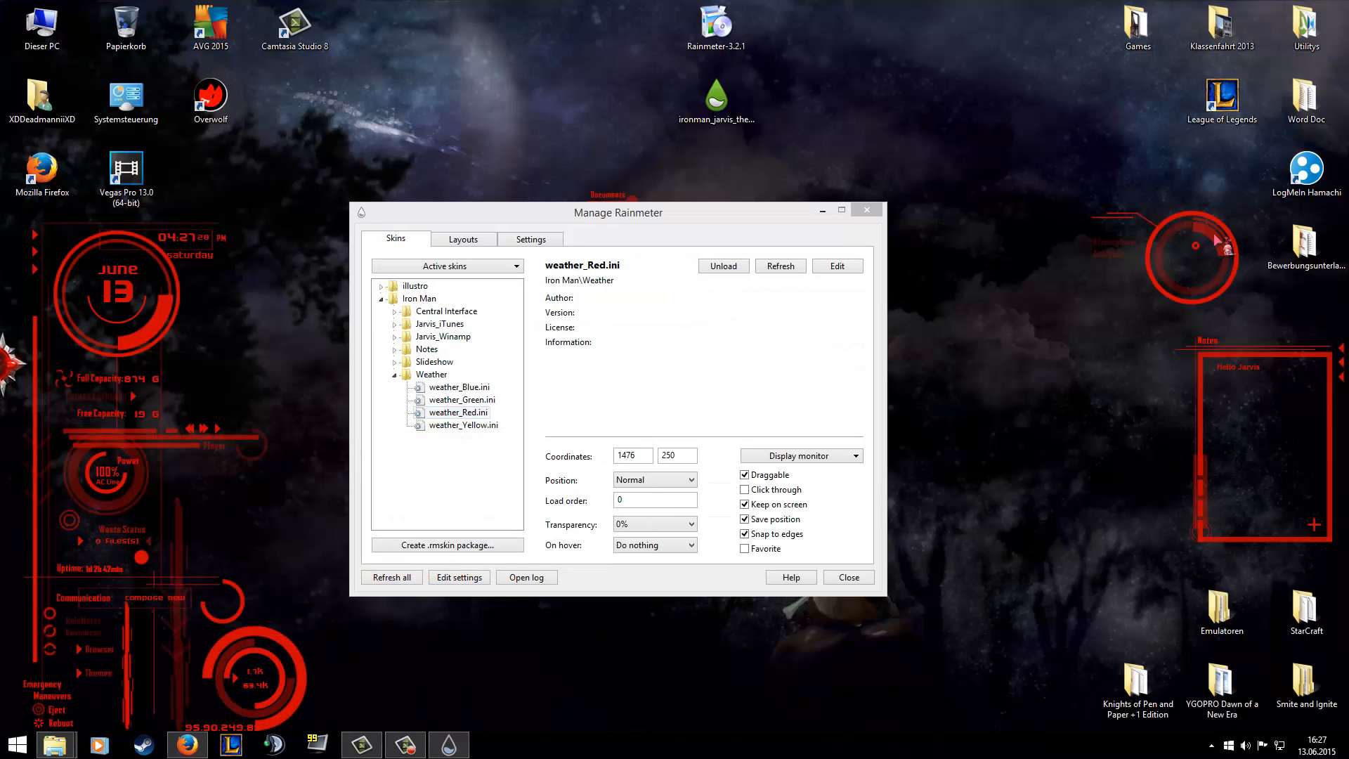
Open the weather skin's file for editing and replace the location variable in the [Current] section's URL with GMXX0049.
{"action": "right_click", "coordinate": [1203, 261]}
{"action": "left_click", "coordinate": [1274, 343]}
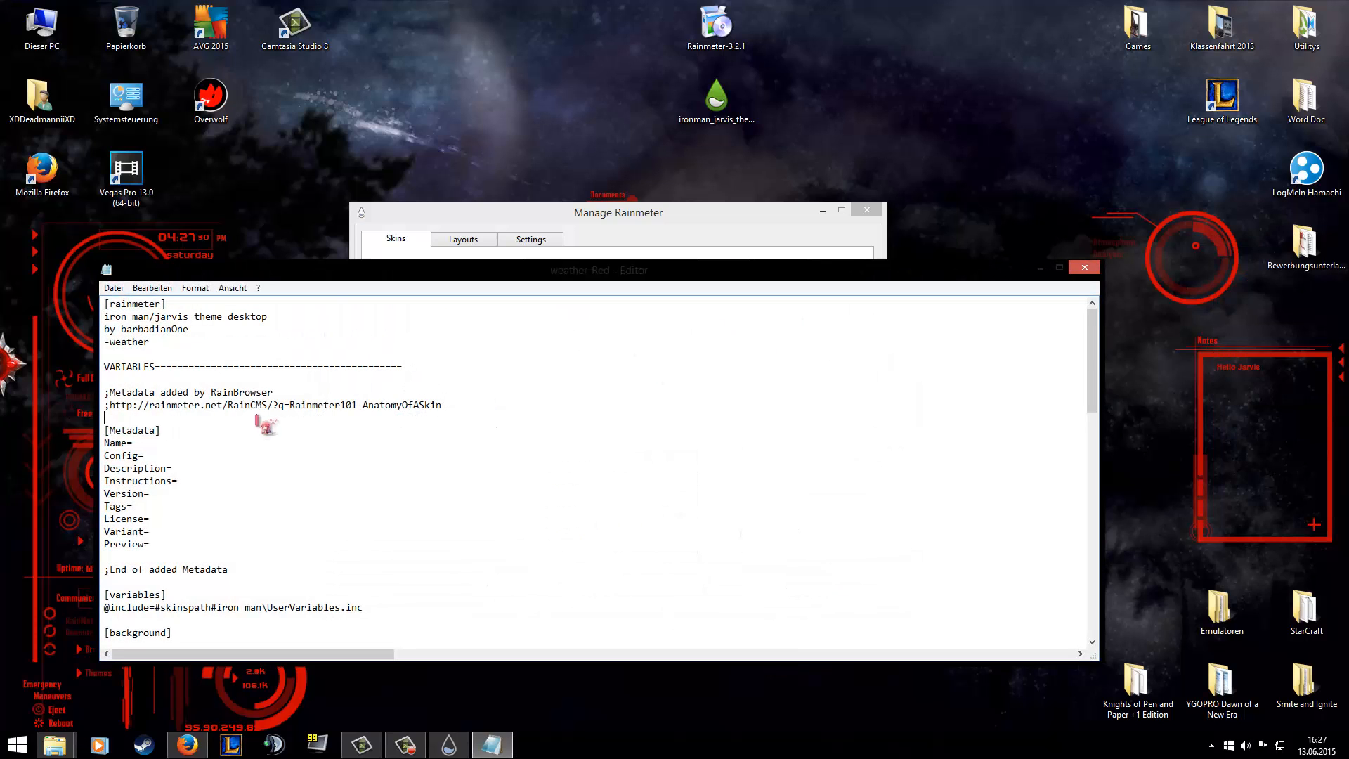
{"action": "scroll", "coordinate": [277, 397], "scroll_direction": "down", "scroll_amount": 8}
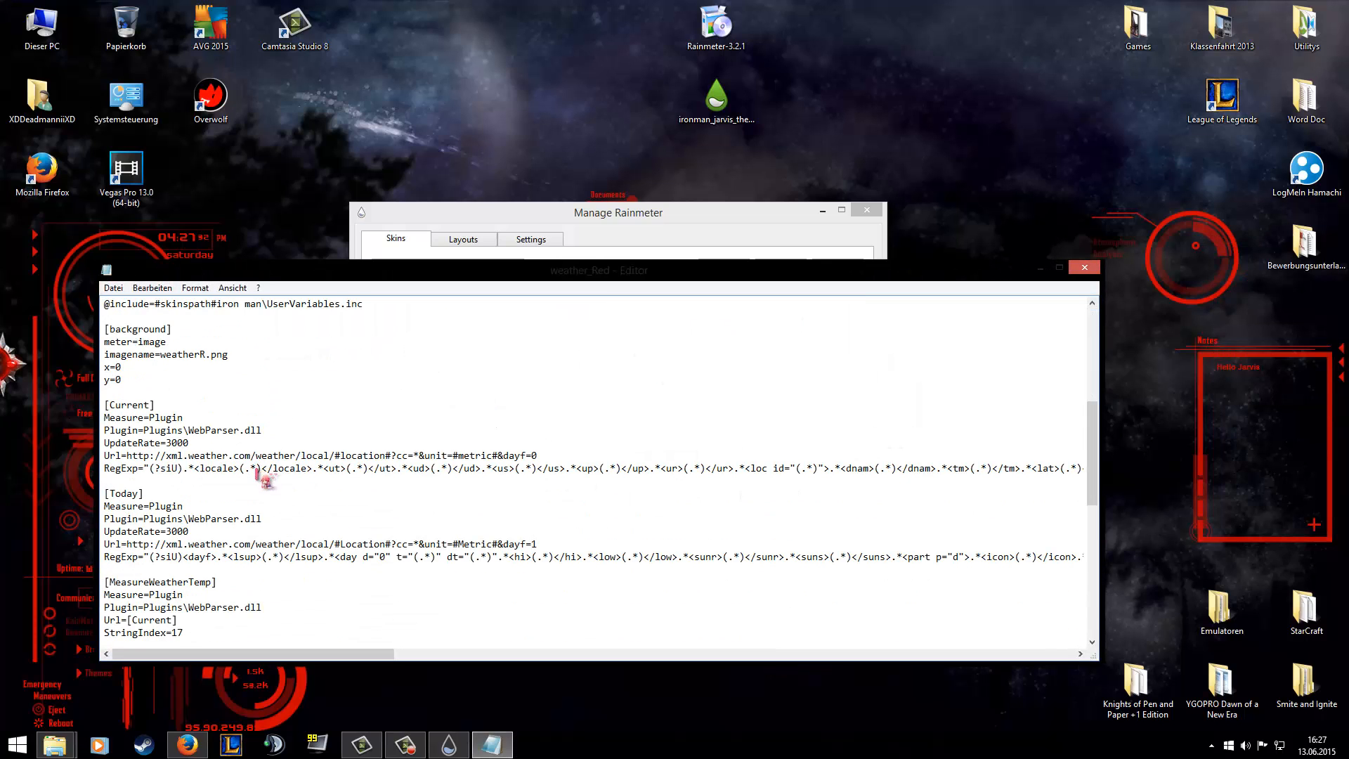
{"action": "scroll", "coordinate": [257, 478], "scroll_direction": "down", "scroll_amount": 1}
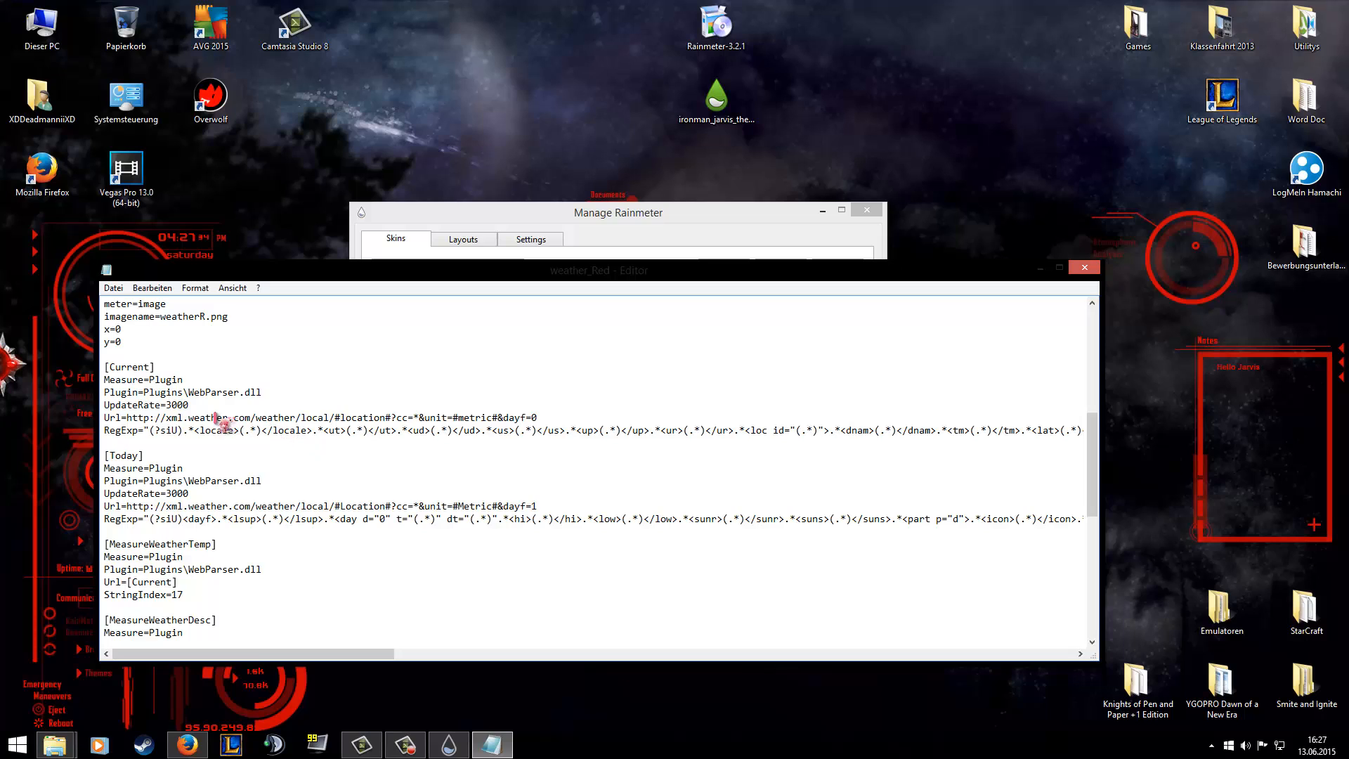
{"action": "left_click", "coordinate": [341, 420]}
{"action": "key", "text": "Delete"}
{"action": "key", "text": "Delete"}
{"action": "key", "text": "Delete"}
{"action": "key", "text": "Delete"}
{"action": "key", "text": "Delete"}
{"action": "key", "text": "Delete"}
{"action": "key", "text": "Delete"}
{"action": "key", "text": "Delete"}
{"action": "key", "text": "Delete"}
{"action": "key", "text": "Delete"}
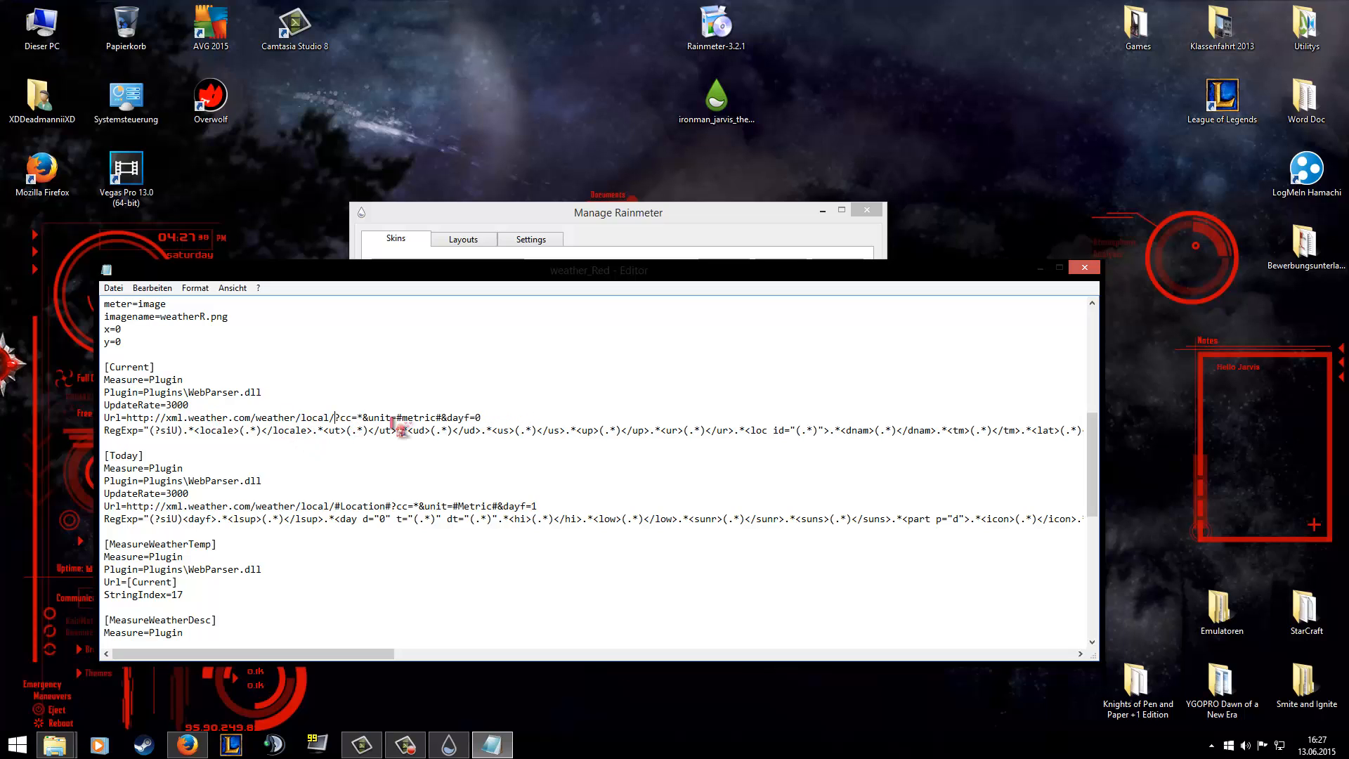
{"action": "type", "text": "GMX"}
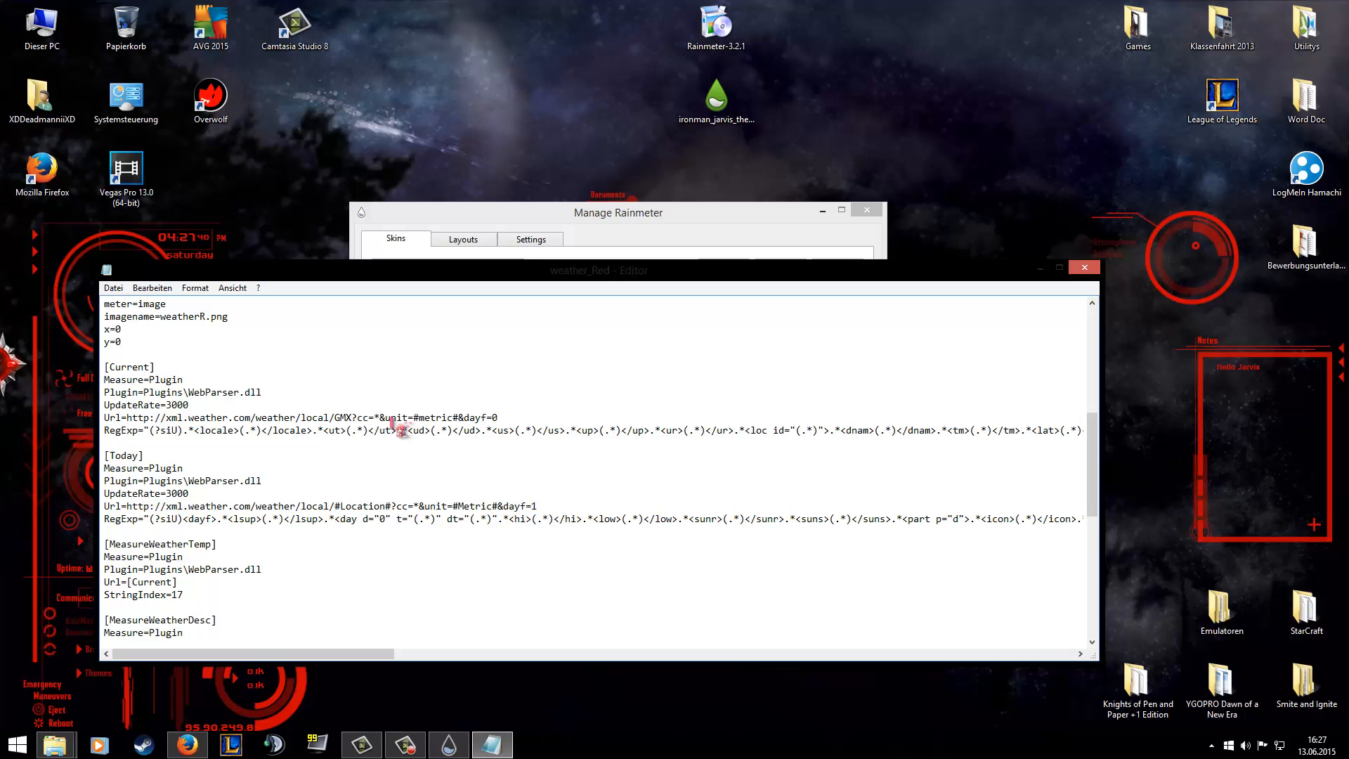
{"action": "type", "text": "X004"}
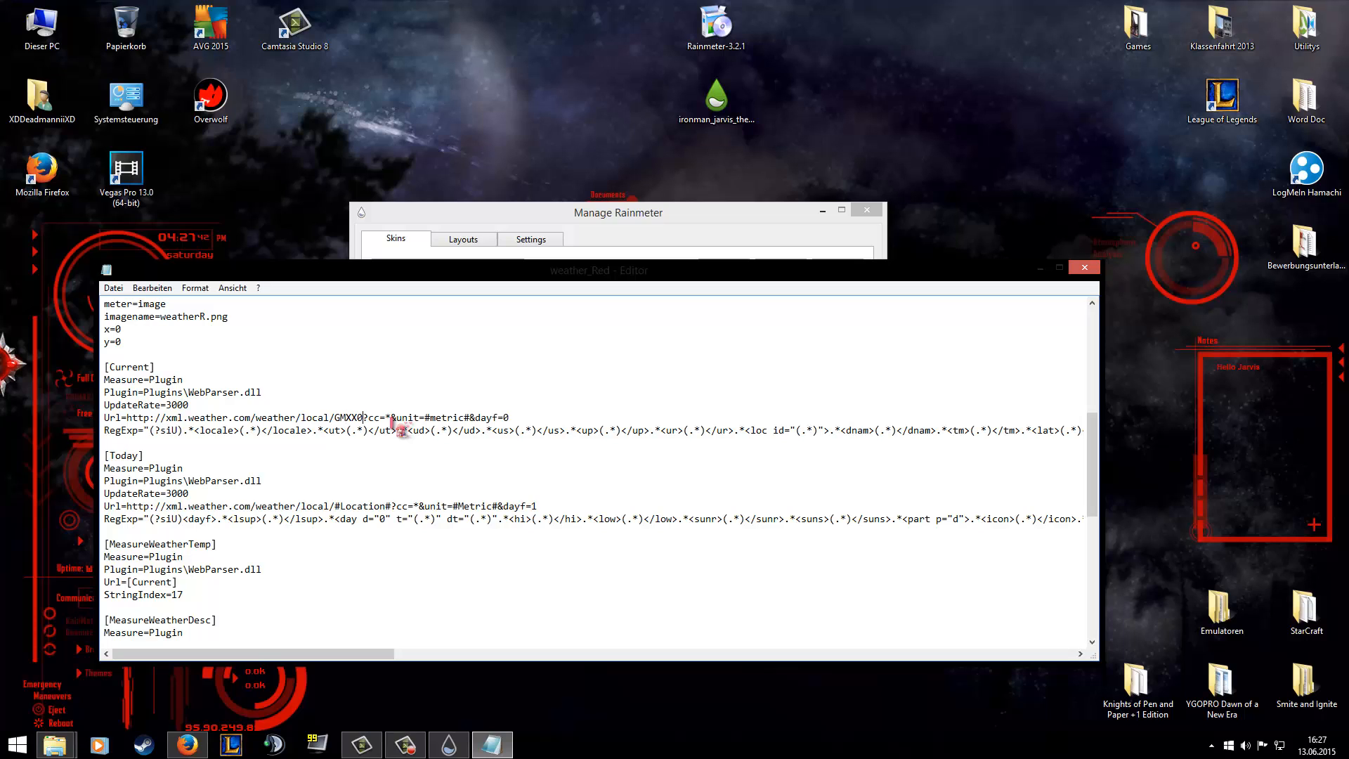
{"action": "type", "text": "9"}
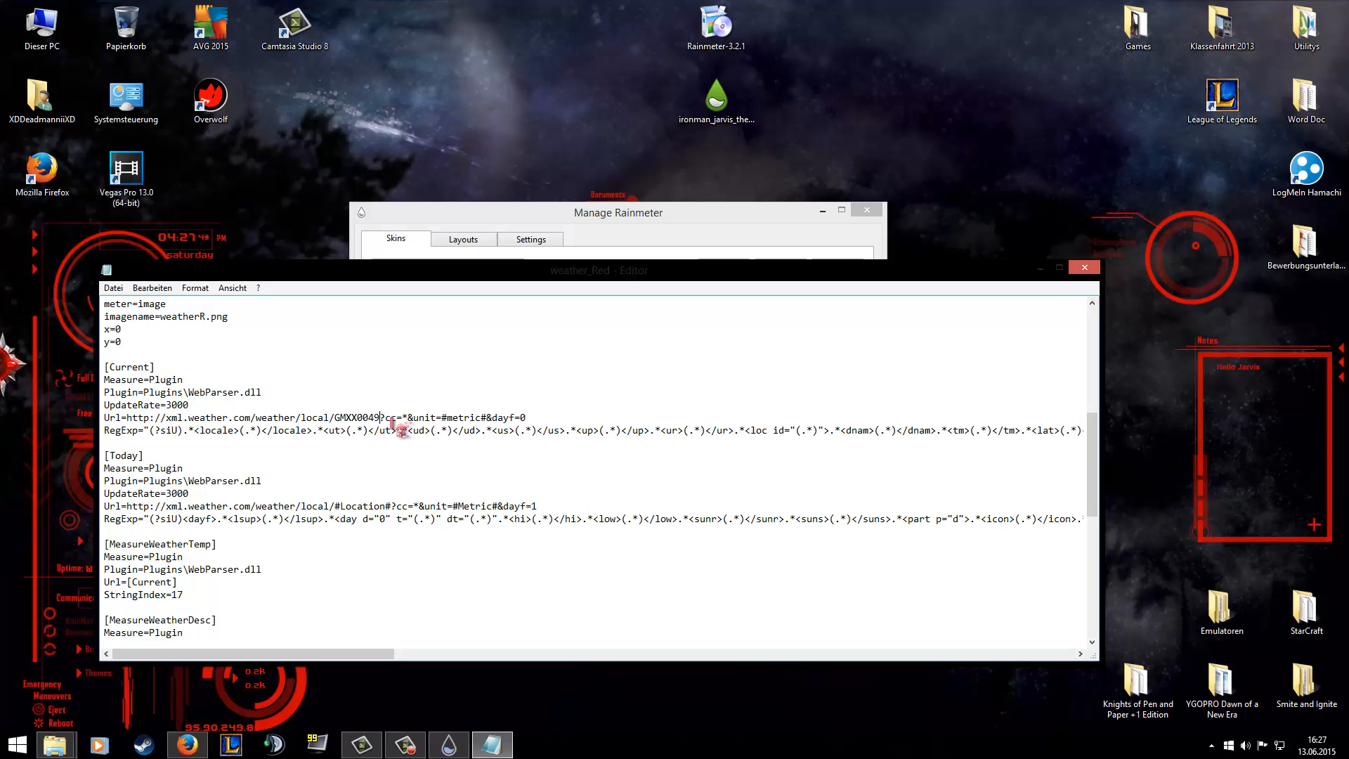
Replace the location variable in the [Today] section's URL with GMXX0049.
{"action": "left_click", "coordinate": [336, 507]}
{"action": "key", "text": "Delete"}
{"action": "key", "text": "Delete"}
{"action": "key", "text": "Delete"}
{"action": "key", "text": "Delete"}
{"action": "key", "text": "Delete"}
{"action": "key", "text": "Delete"}
{"action": "key", "text": "Delete"}
{"action": "key", "text": "Delete"}
{"action": "key", "text": "Delete"}
{"action": "key", "text": "Delete"}
{"action": "key", "text": "Delete"}
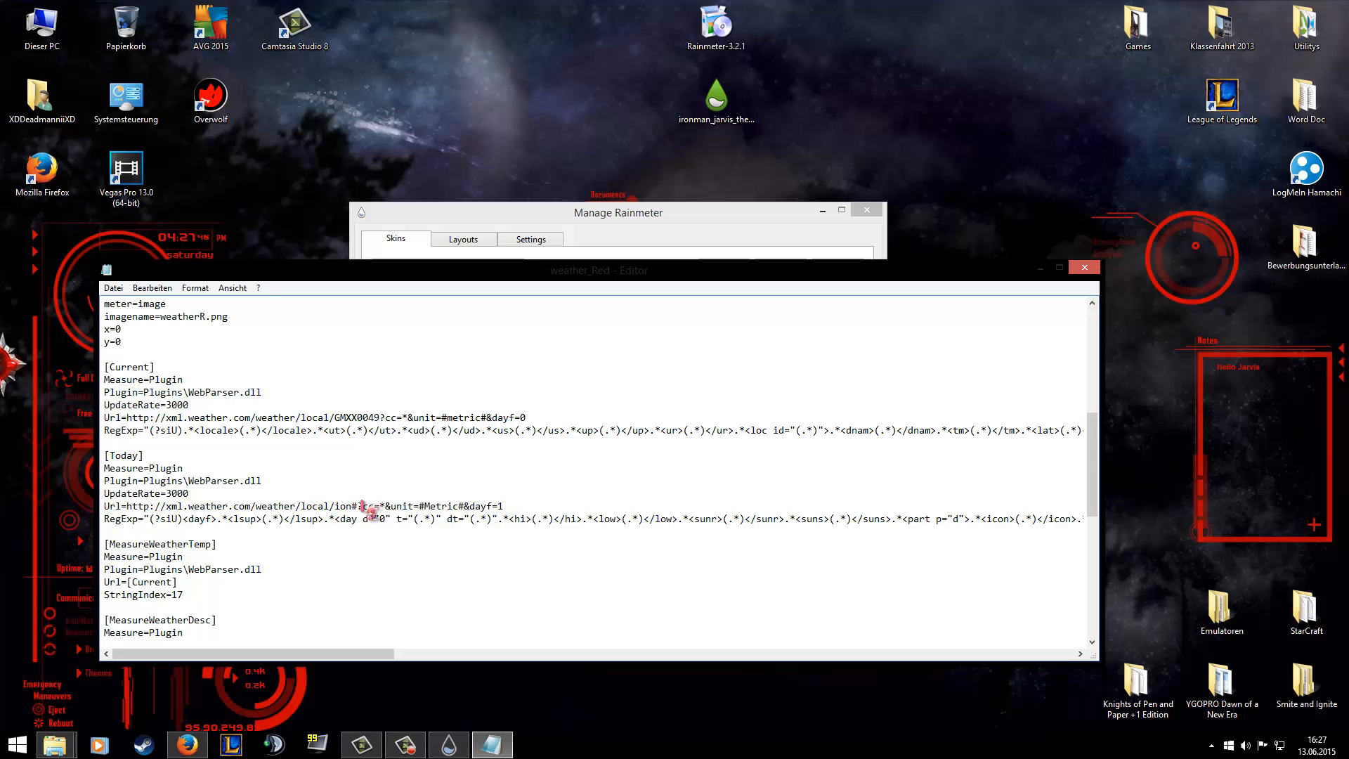
{"action": "type", "text": "GMXX"}
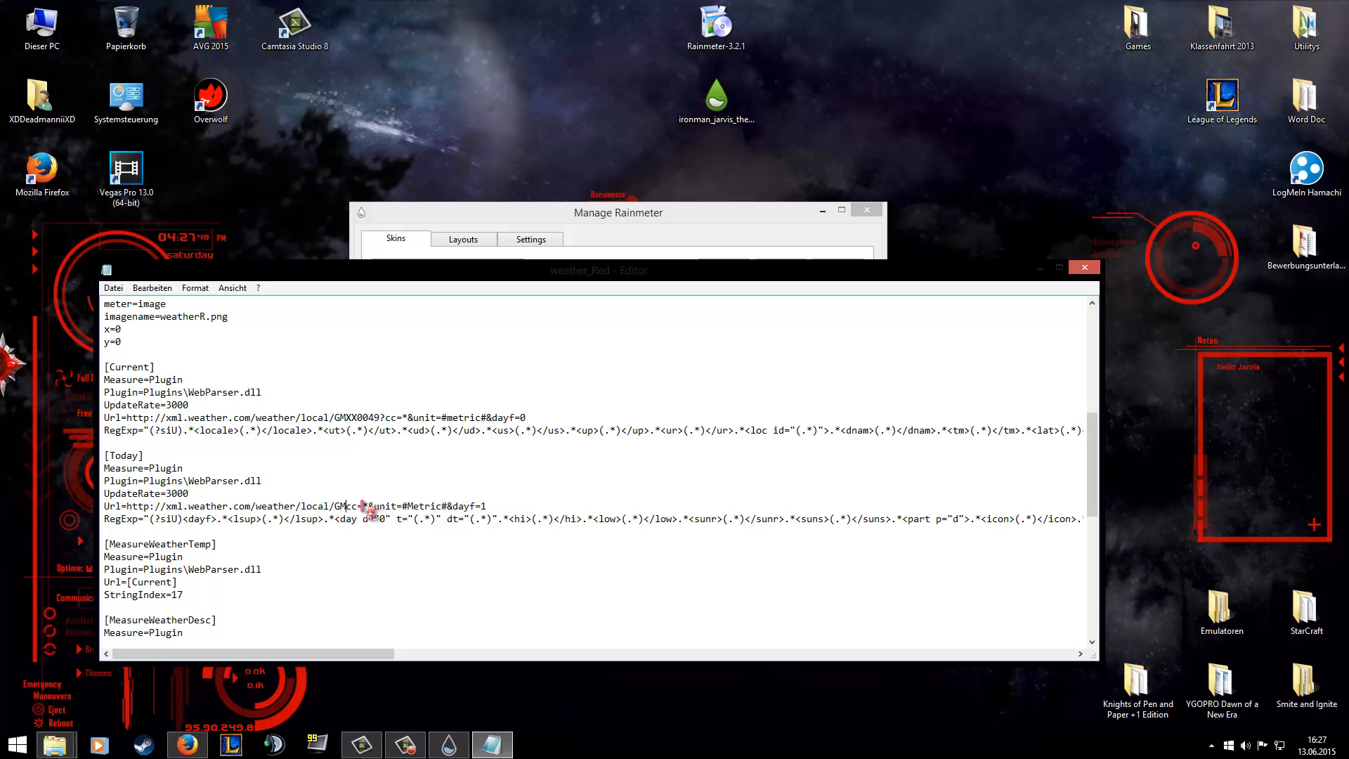
{"action": "type", "text": "0048"}
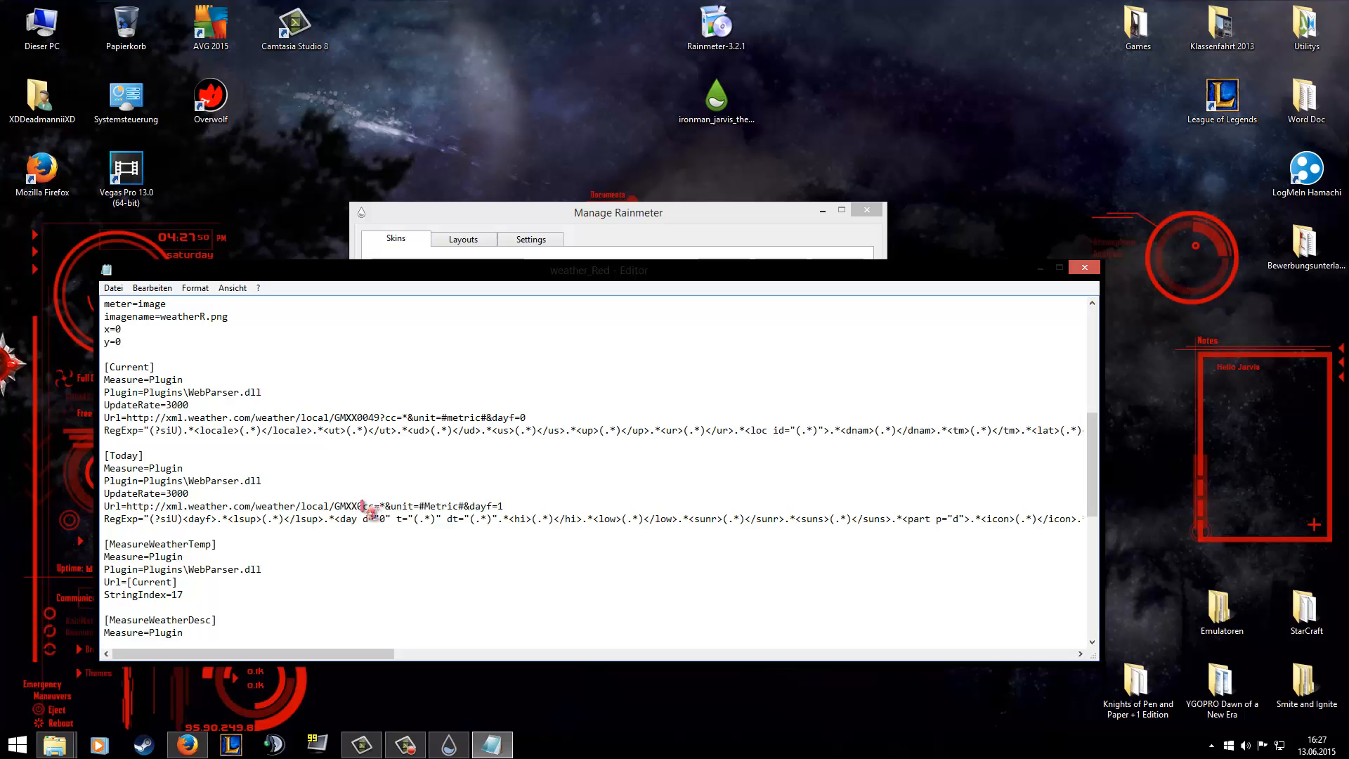
{"action": "key", "text": "BackSpace"}
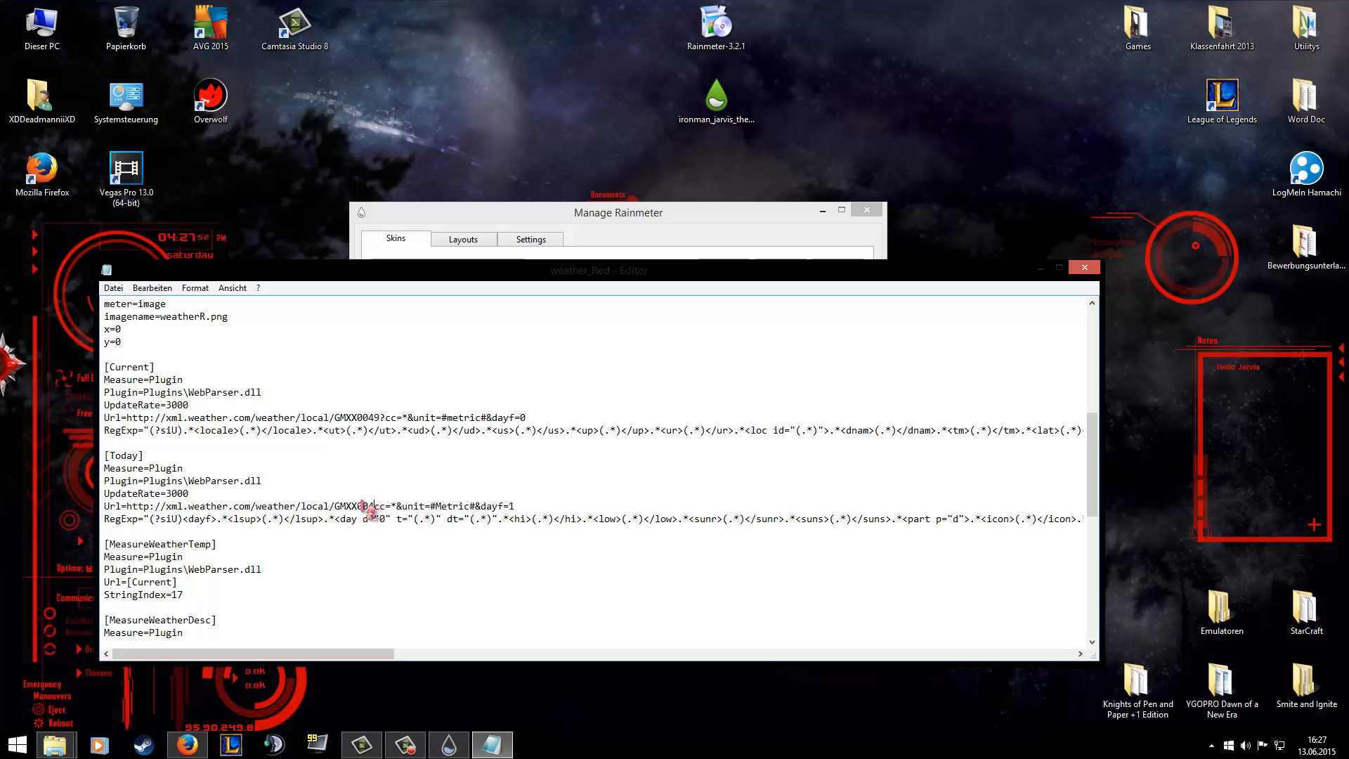
{"action": "type", "text": "9"}
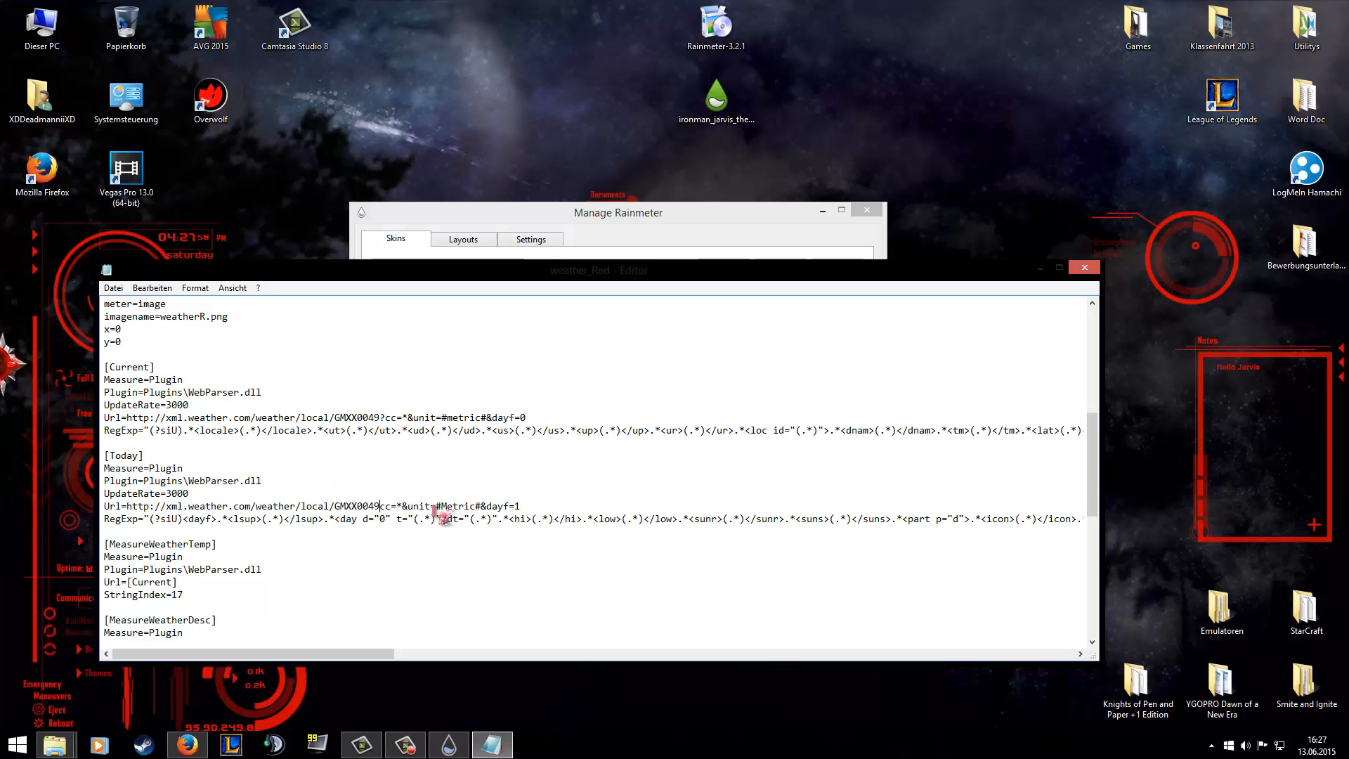
Change the unit parameter in the [Today] and [Current] URLs to m# and close the weather_Red file.
{"action": "left_click_drag", "start_coordinate": [436, 506], "coordinate": [442, 506]}
{"action": "key", "text": "Delete"}
{"action": "key", "text": "Delete"}
{"action": "key", "text": "Delete"}
{"action": "key", "text": "Delete"}
{"action": "key", "text": "Delete"}
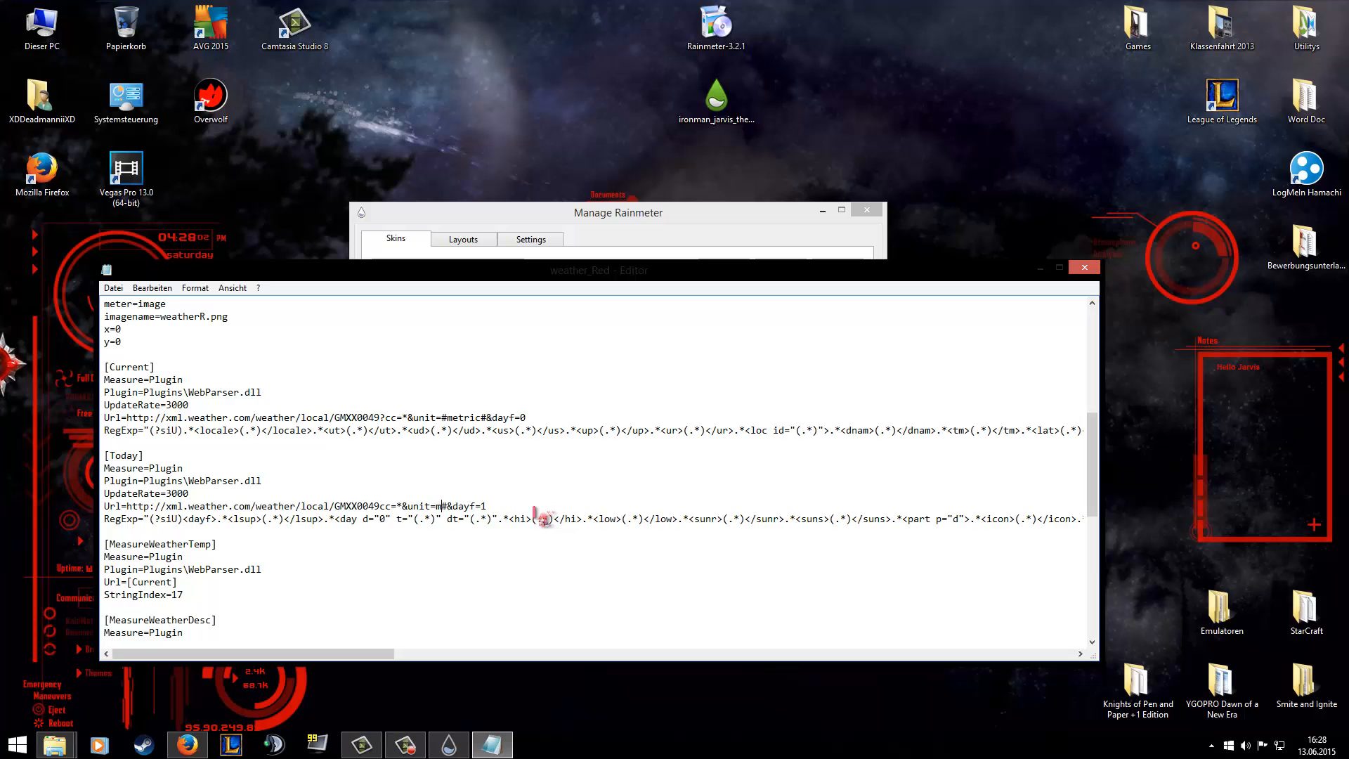
{"action": "left_click", "coordinate": [447, 417]}
{"action": "key", "text": "Delete"}
{"action": "key", "text": "Delete"}
{"action": "key", "text": "Delete"}
{"action": "key", "text": "Delete"}
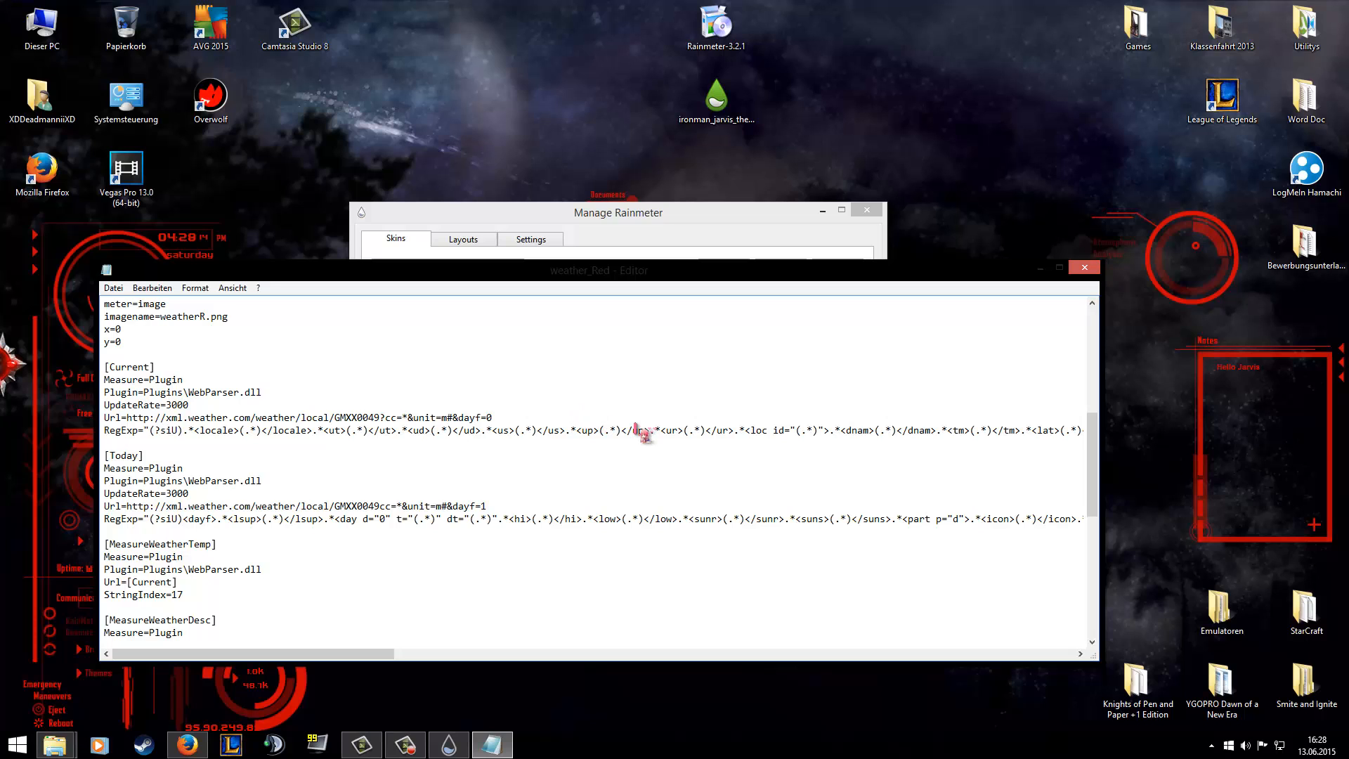
{"action": "left_click", "coordinate": [1086, 269]}
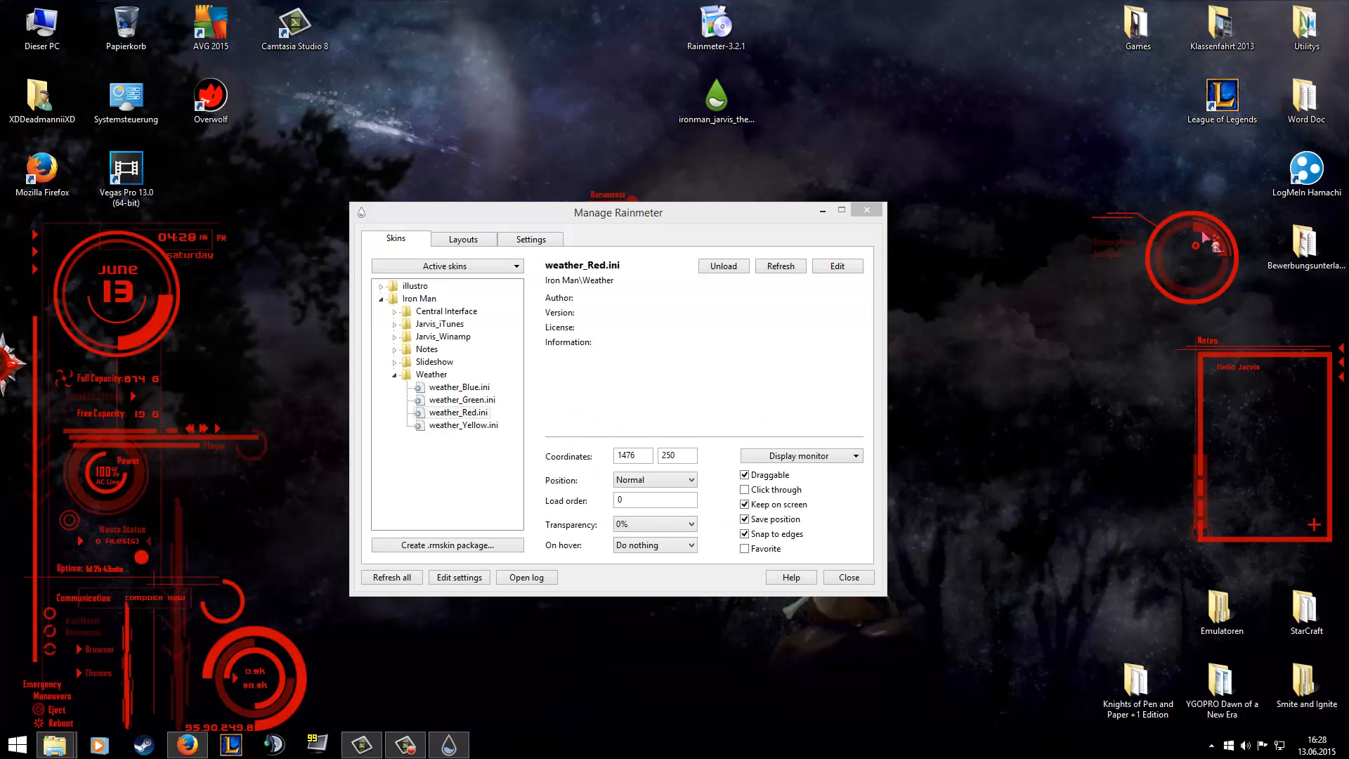
Refresh the weather skin and move it down the desktop to about coordinates 1253, 856.
{"action": "right_click", "coordinate": [1200, 234]}
{"action": "left_click", "coordinate": [1265, 351]}
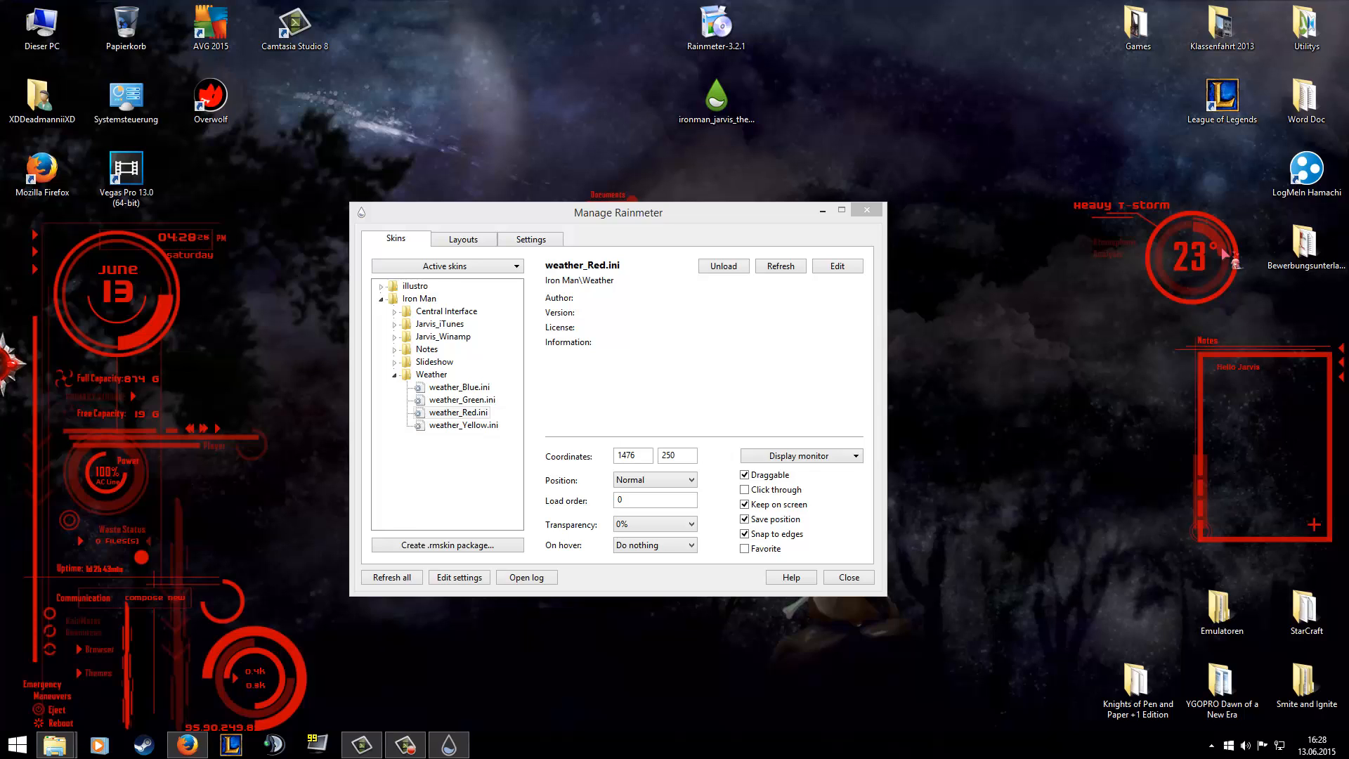
{"action": "left_click_drag", "start_coordinate": [1227, 236], "coordinate": [1090, 662]}
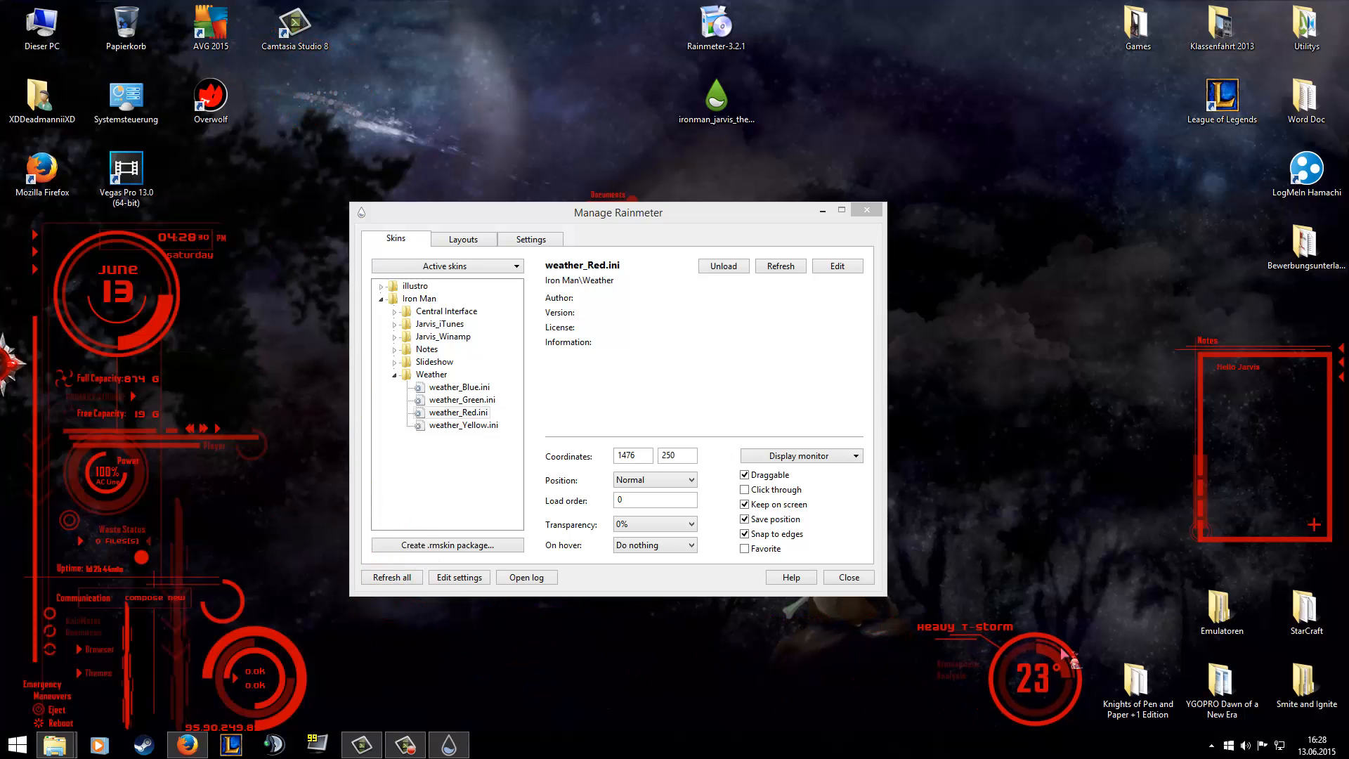
Load the visuals_Red slideshow skin and place it along the desktop's upper edge at about coordinates 1307, 0.
{"action": "left_click", "coordinate": [400, 381]}
{"action": "left_click", "coordinate": [395, 376]}
{"action": "left_click", "coordinate": [394, 363]}
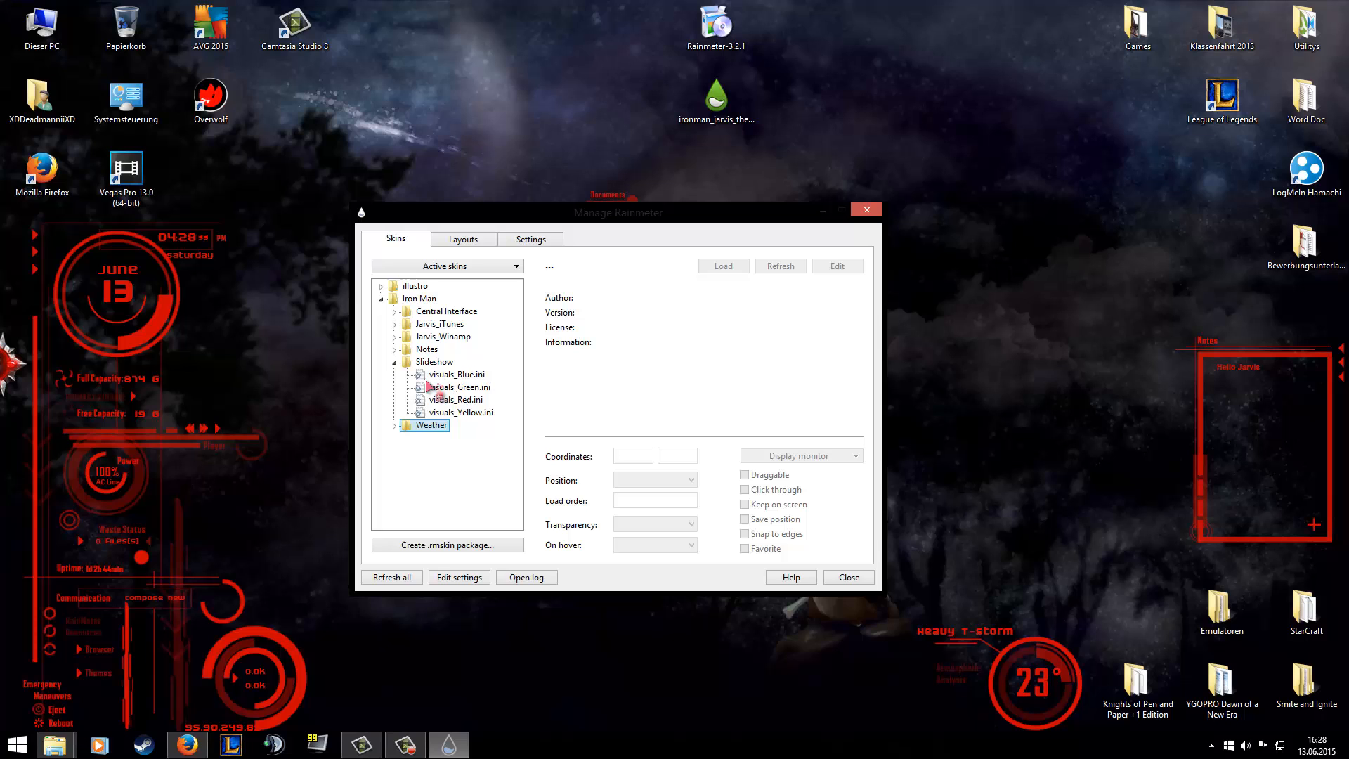
{"action": "left_click", "coordinate": [464, 400]}
{"action": "left_click", "coordinate": [719, 269]}
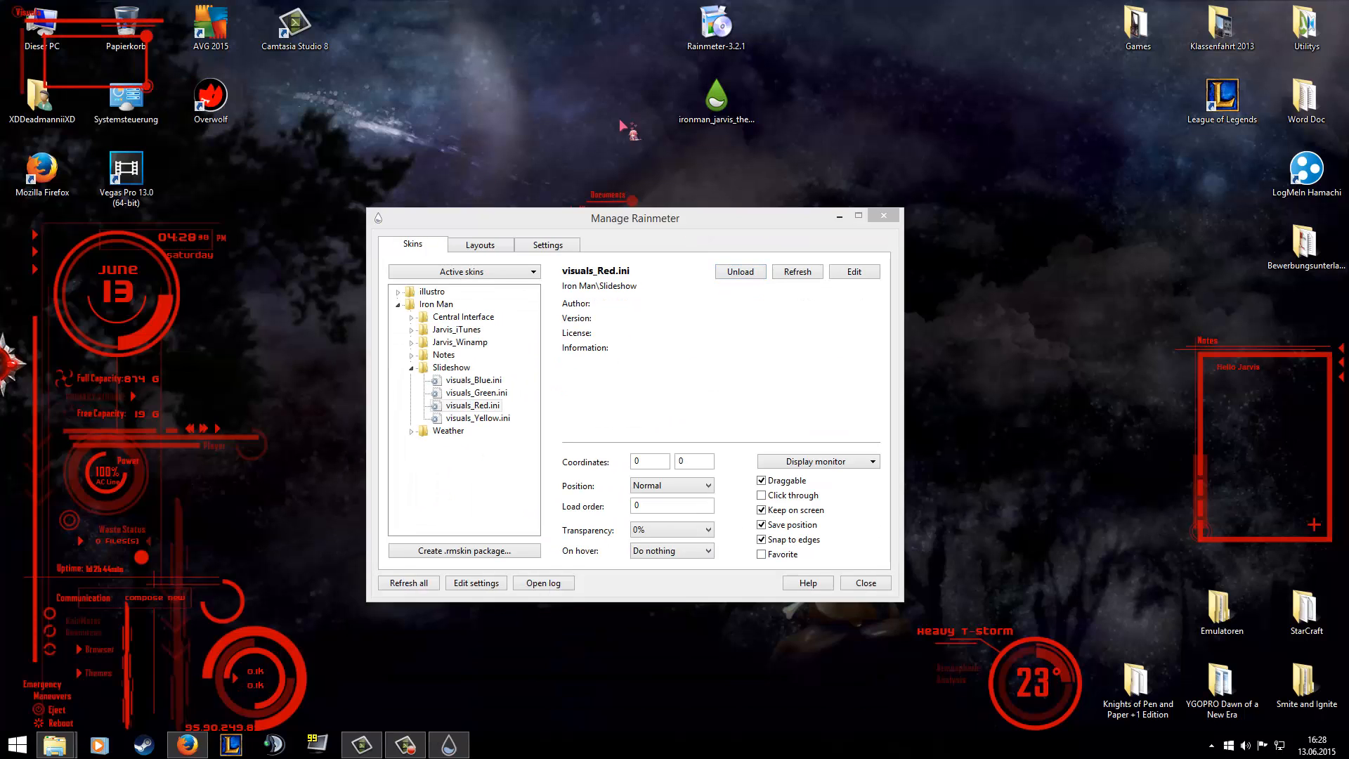
{"action": "left_click_drag", "start_coordinate": [138, 76], "coordinate": [1056, 57]}
Open the Slideshow skin's configuration file for editing and locate the PathName entry in the measures section.
{"action": "right_click", "coordinate": [1056, 51]}
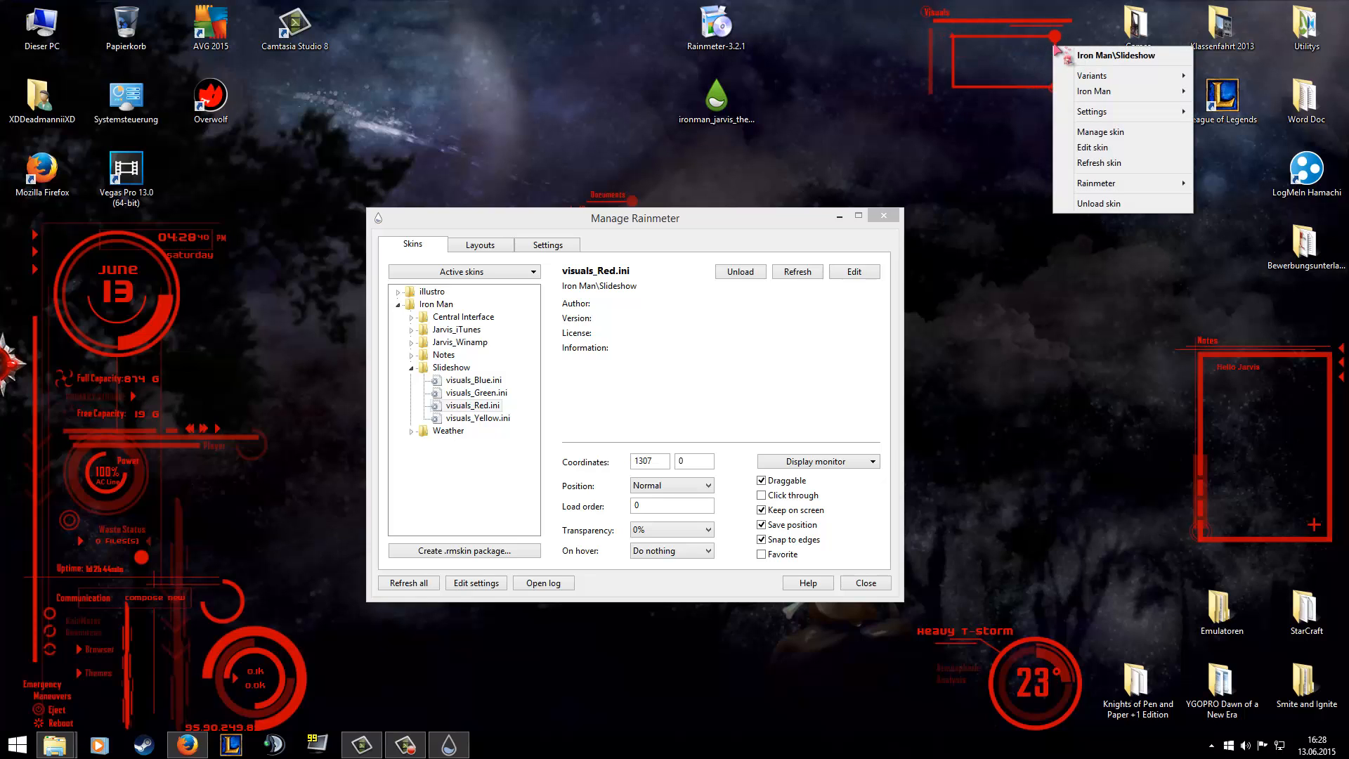
{"action": "left_click", "coordinate": [1086, 145]}
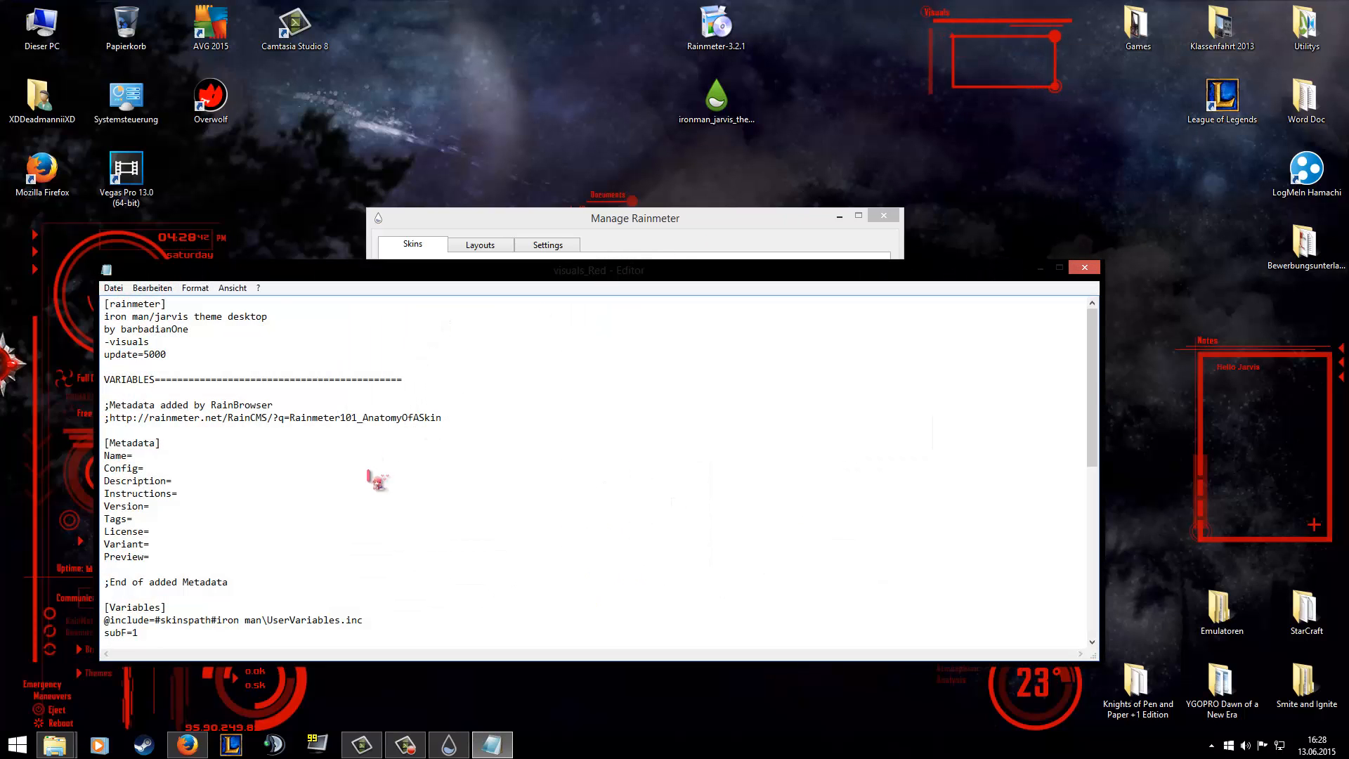
{"action": "scroll", "coordinate": [373, 484], "scroll_direction": "down", "scroll_amount": 10}
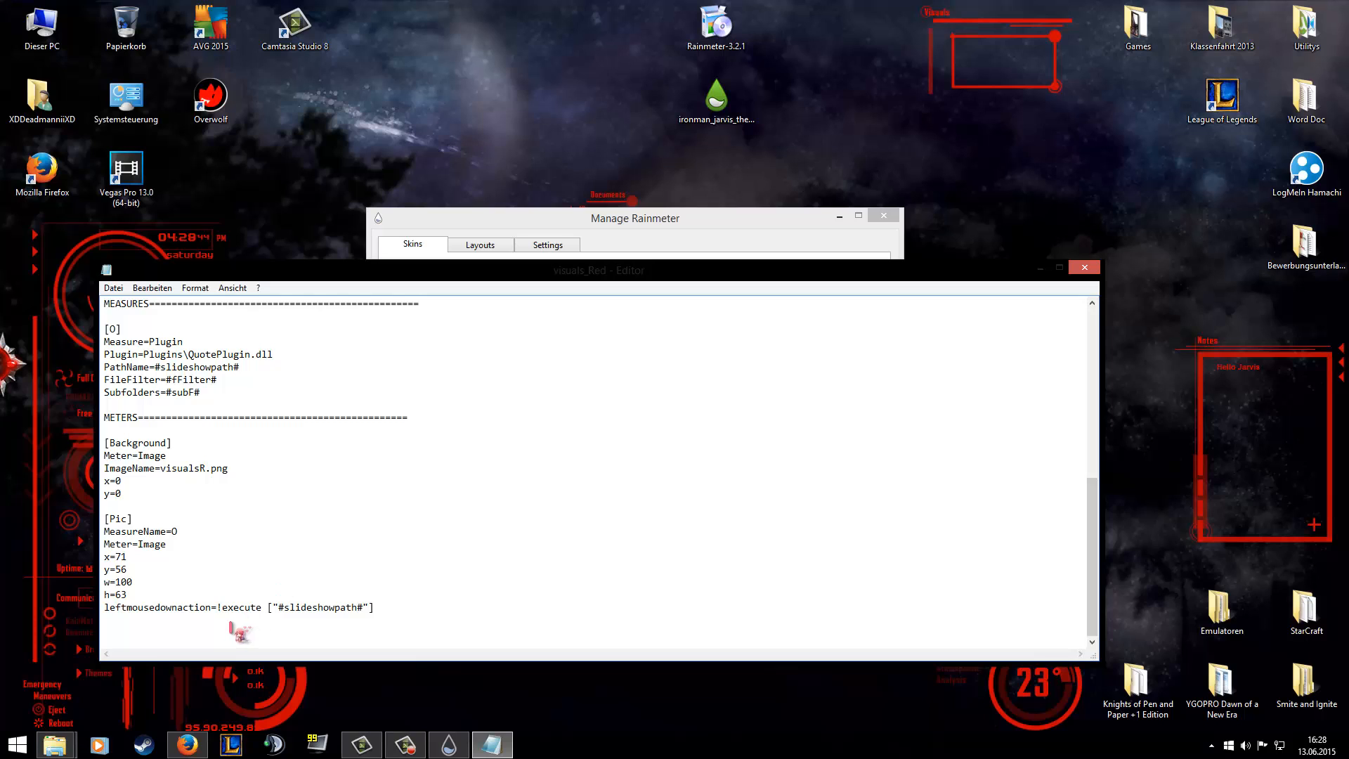
{"action": "left_click_drag", "start_coordinate": [156, 367], "coordinate": [241, 370]}
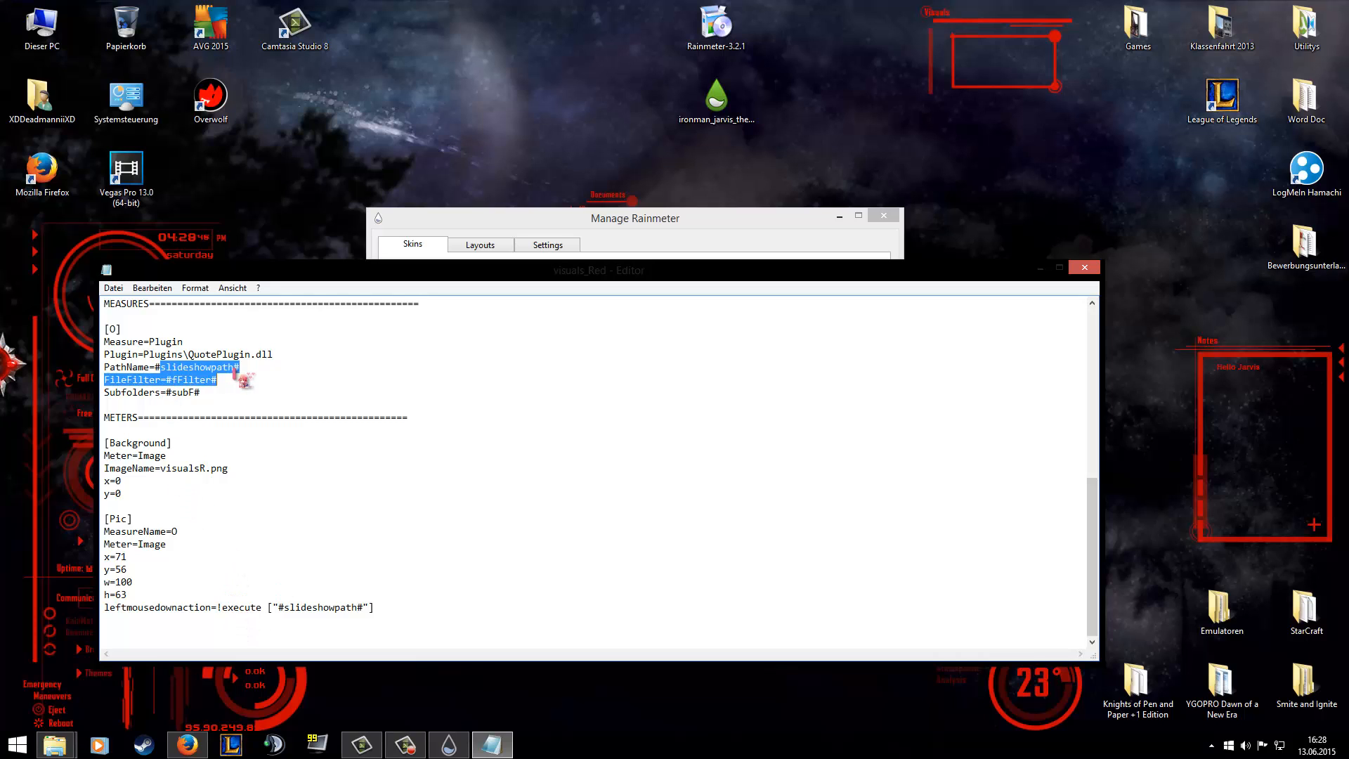
{"action": "left_click", "coordinate": [247, 366]}
Copy the Random Pics folder path from the properties of the Death_Note_Wallpaper_V2_28213 image, and close the folder window.
{"action": "left_click", "coordinate": [55, 744]}
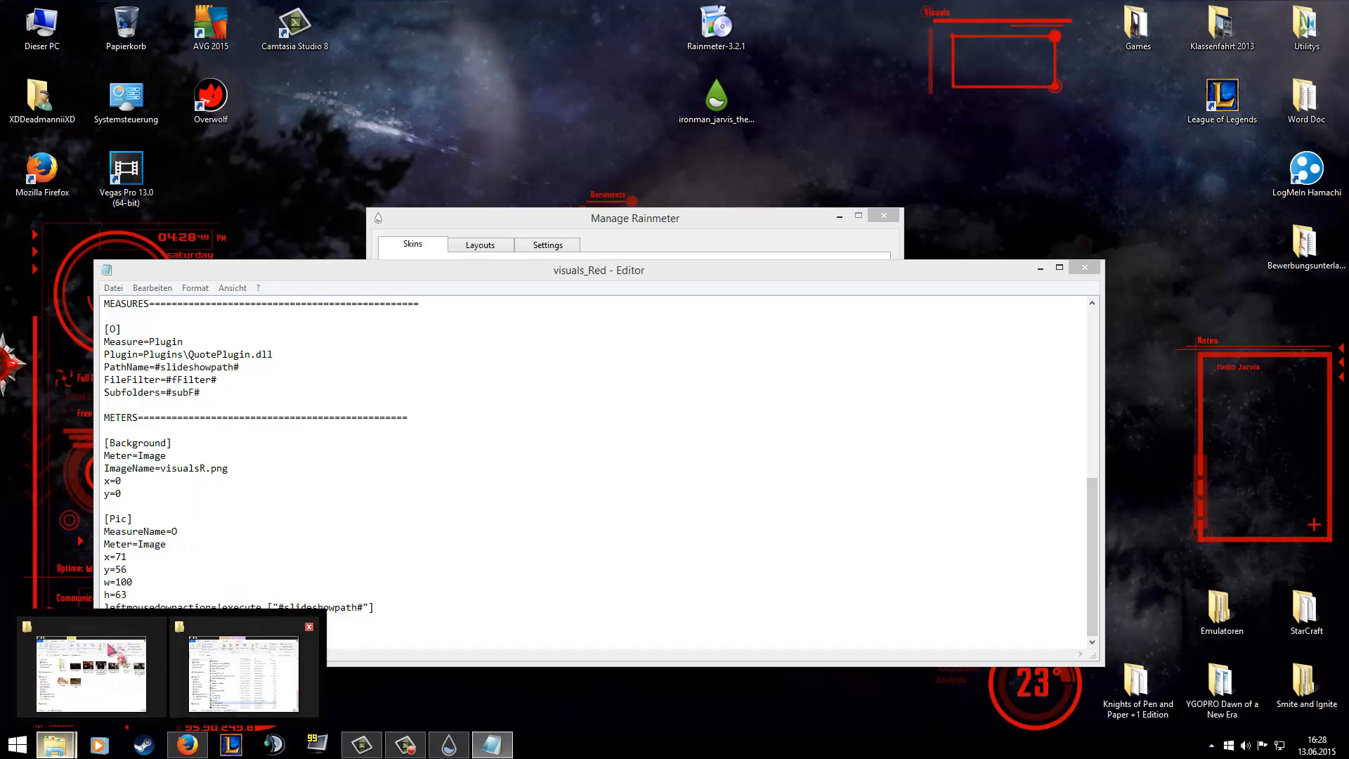
{"action": "left_click", "coordinate": [88, 679]}
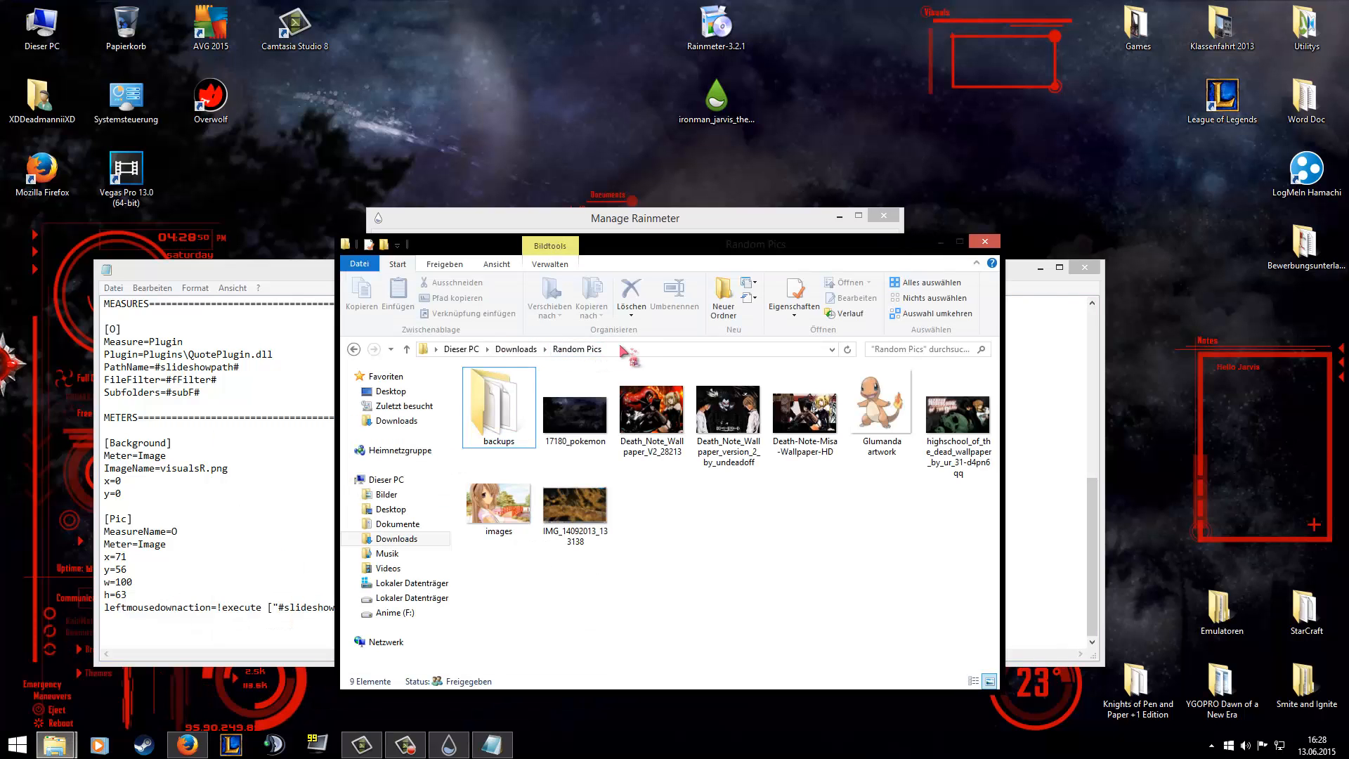
{"action": "right_click", "coordinate": [649, 392]}
{"action": "left_click", "coordinate": [707, 383]}
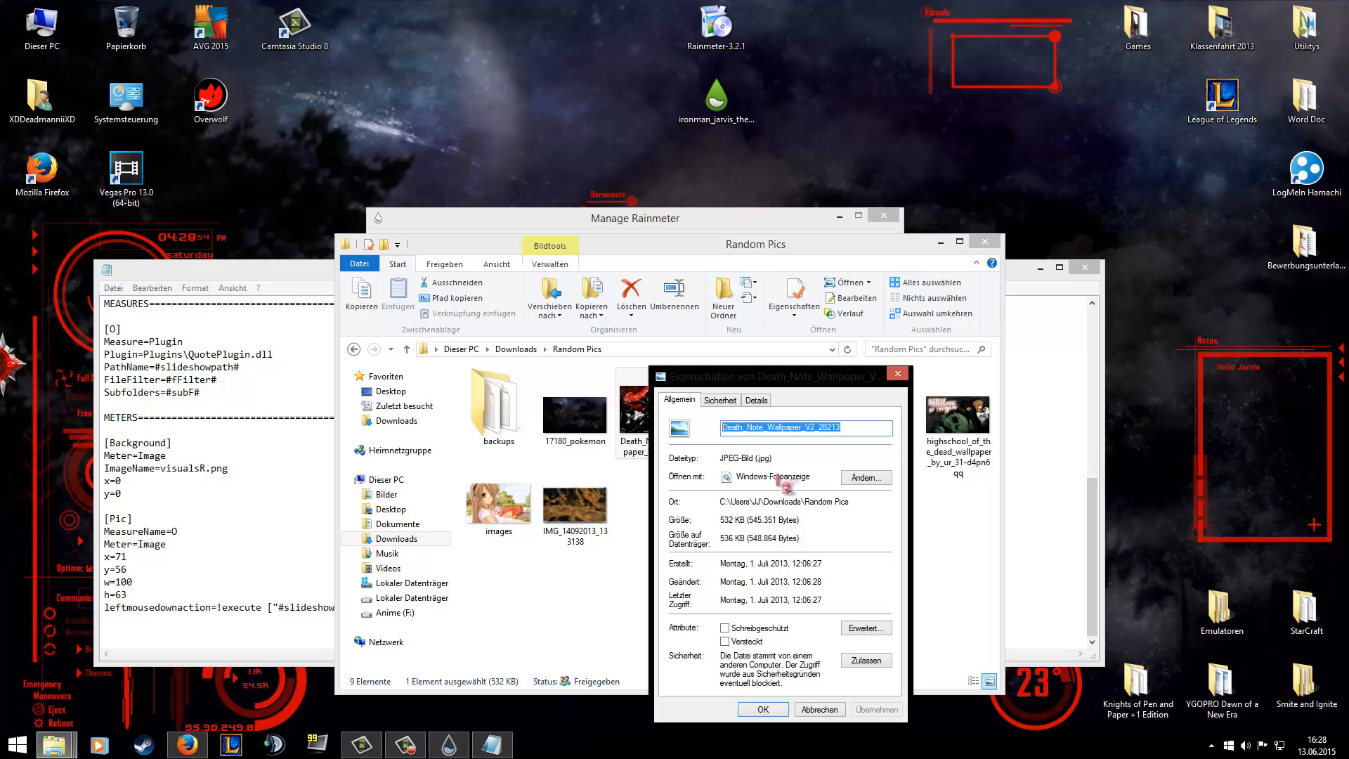
{"action": "double_click", "coordinate": [842, 502]}
{"action": "left_click_drag", "start_coordinate": [837, 503], "coordinate": [721, 503]}
{"action": "key", "text": "ctrl+c"}
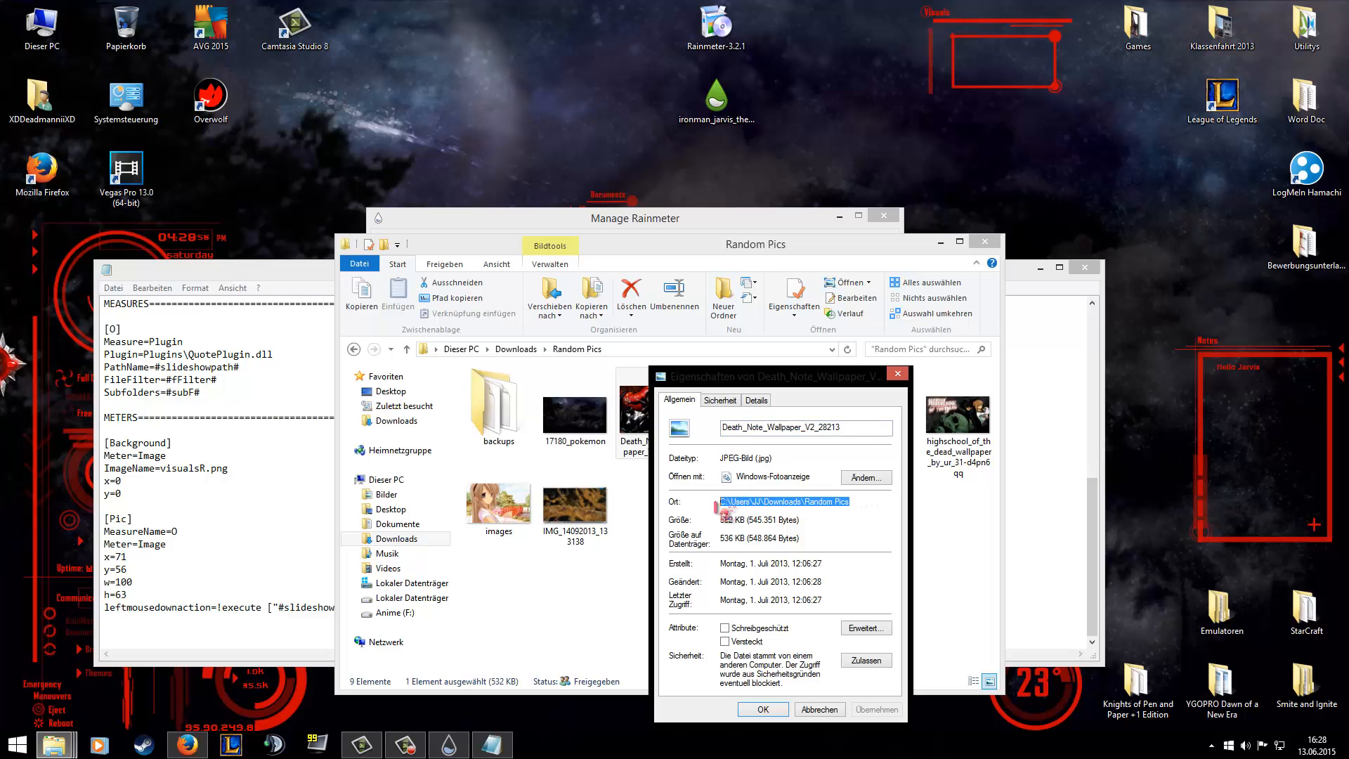
{"action": "key", "text": "Escape"}
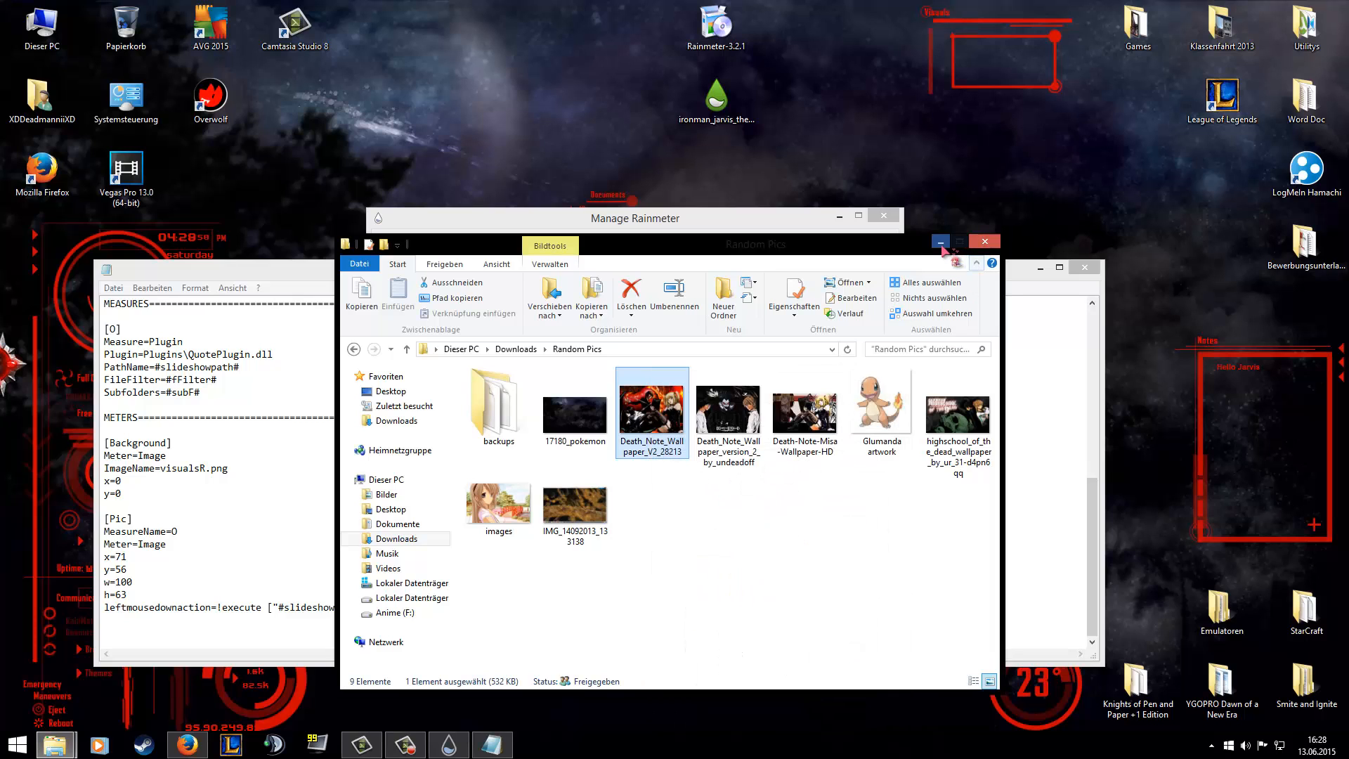
{"action": "left_click", "coordinate": [987, 242]}
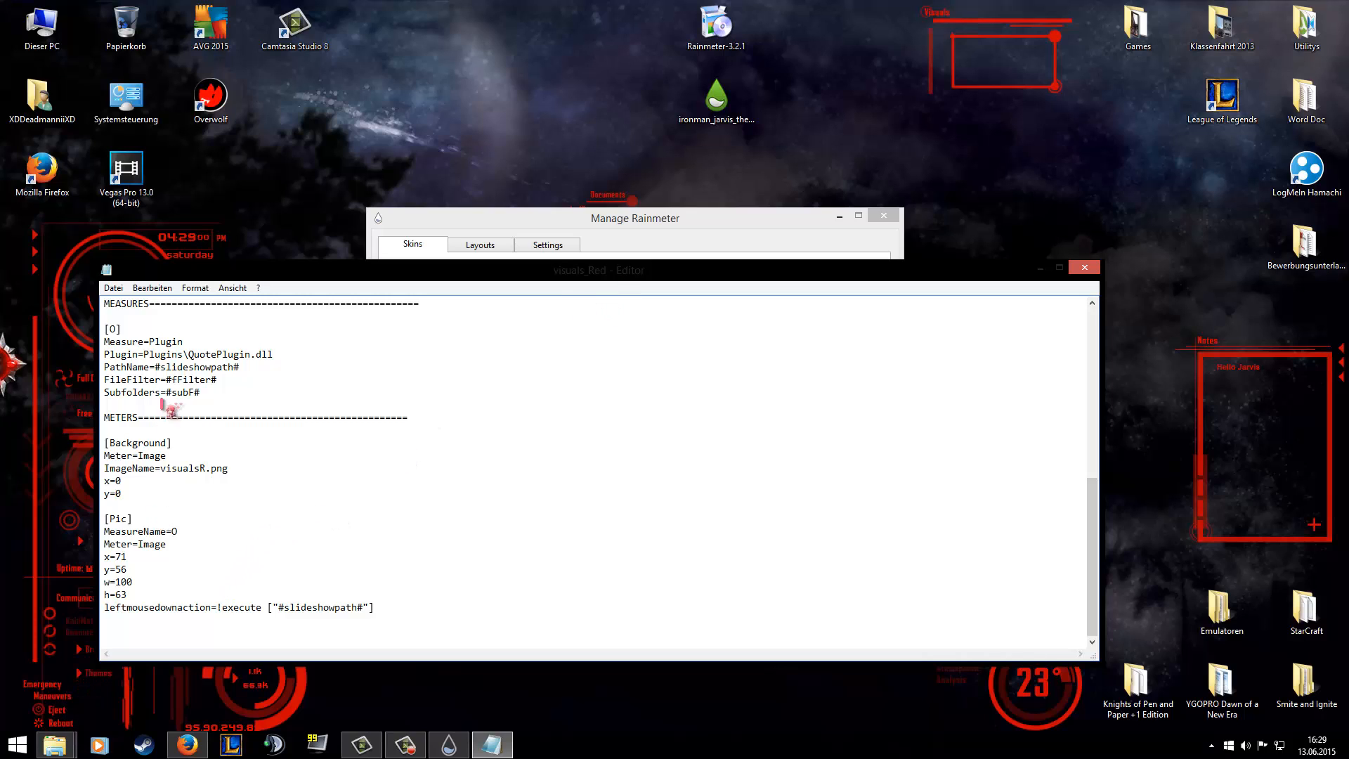
Replace #slideshowpath# in the PathName entry with the copied Random Pics folder path, save and close the file, and refresh the slideshow skin.
{"action": "left_click_drag", "start_coordinate": [240, 366], "coordinate": [158, 367]}
{"action": "key", "text": "BackSpace"}
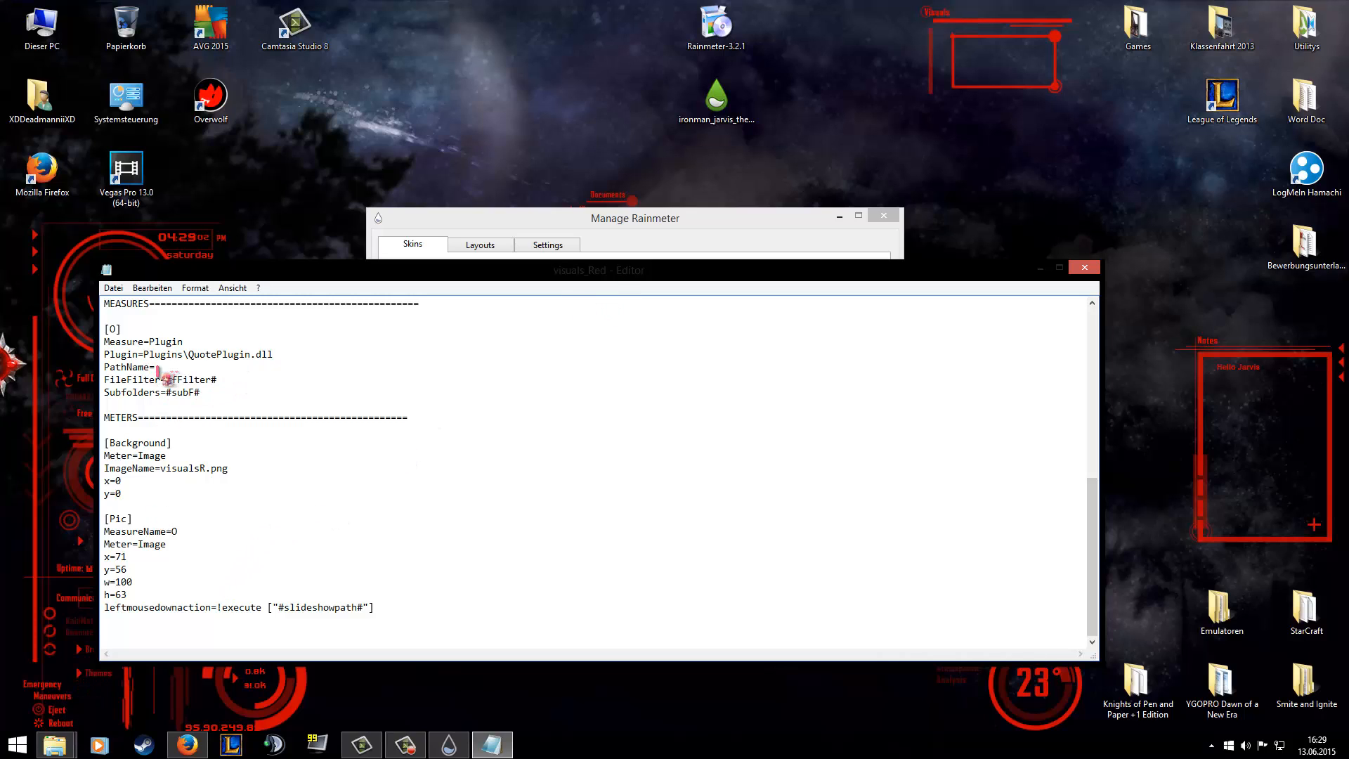
{"action": "key", "text": "ctrl+v"}
{"action": "key", "text": "ctrl+s"}
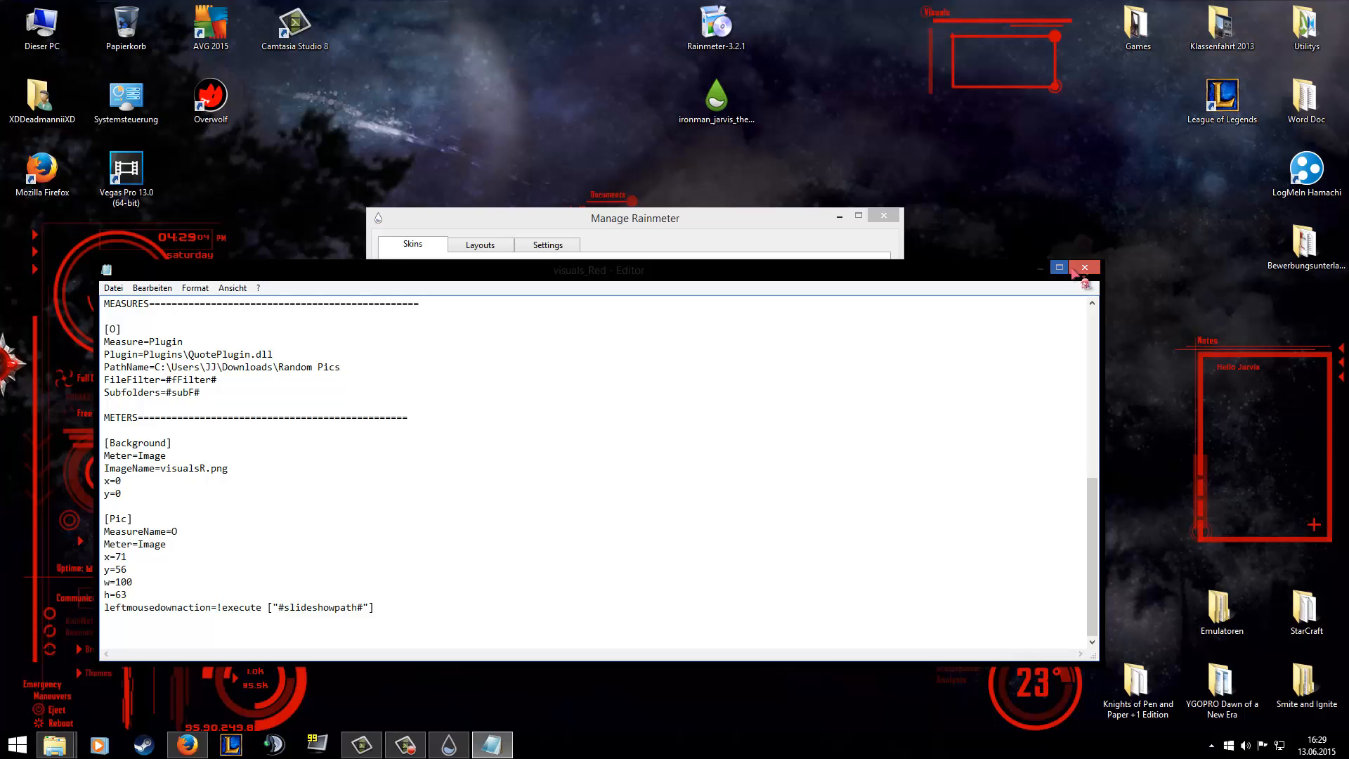
{"action": "left_click", "coordinate": [1075, 268]}
{"action": "right_click", "coordinate": [1062, 89]}
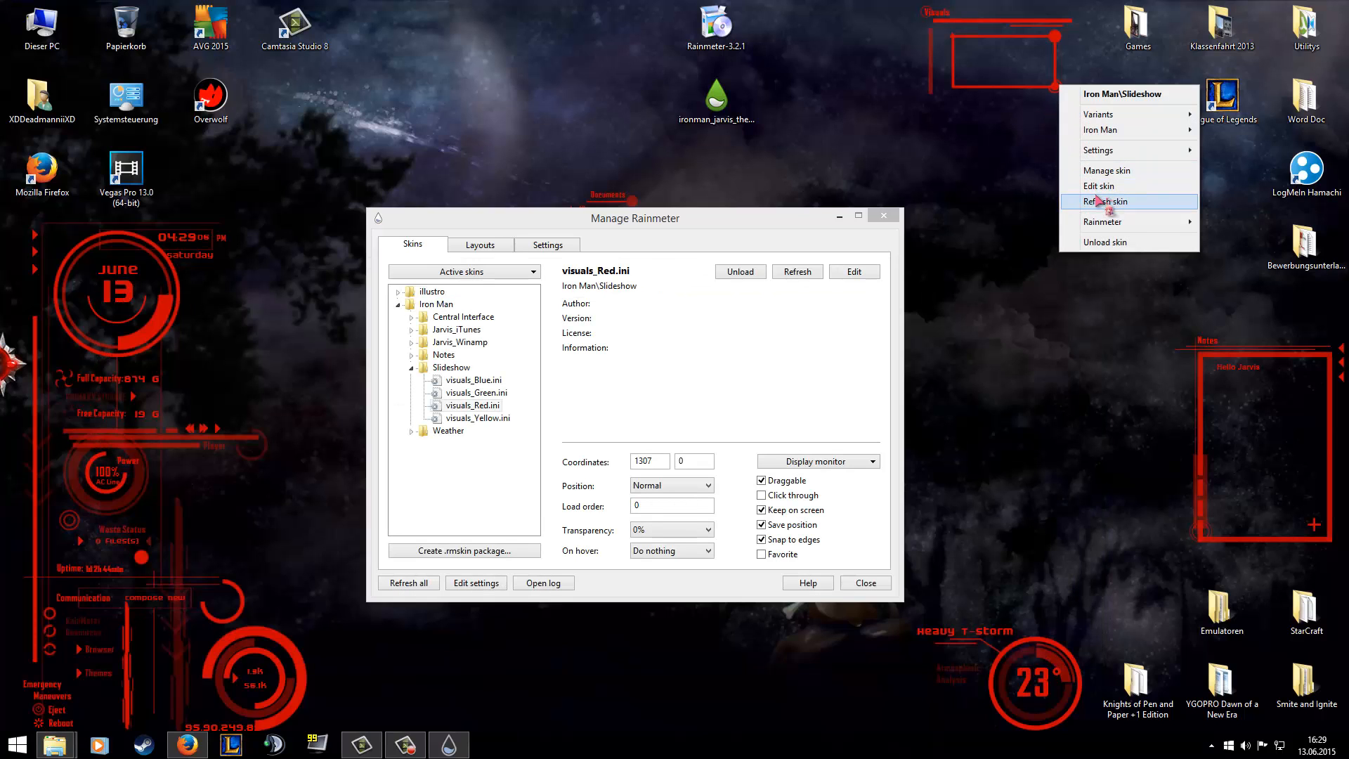
{"action": "left_click", "coordinate": [1099, 201]}
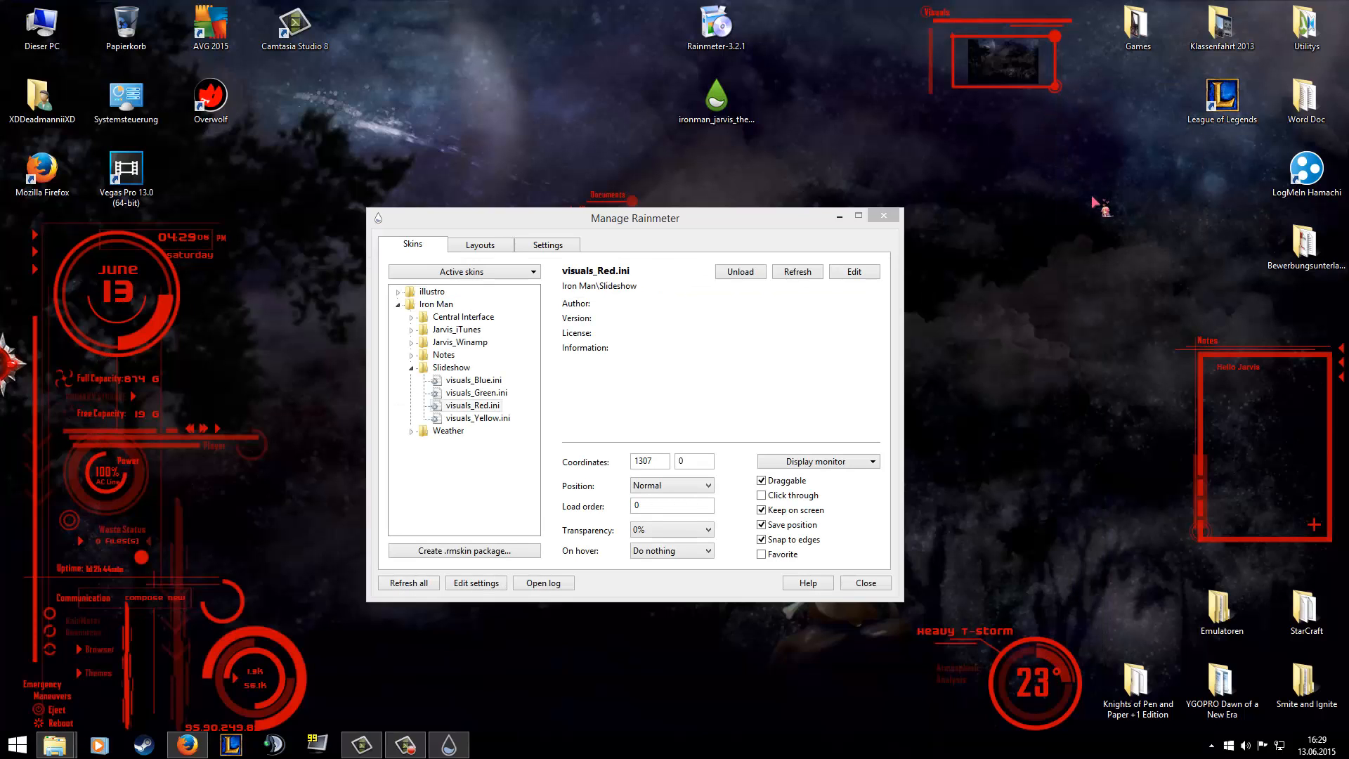
{"action": "right_click", "coordinate": [1059, 90]}
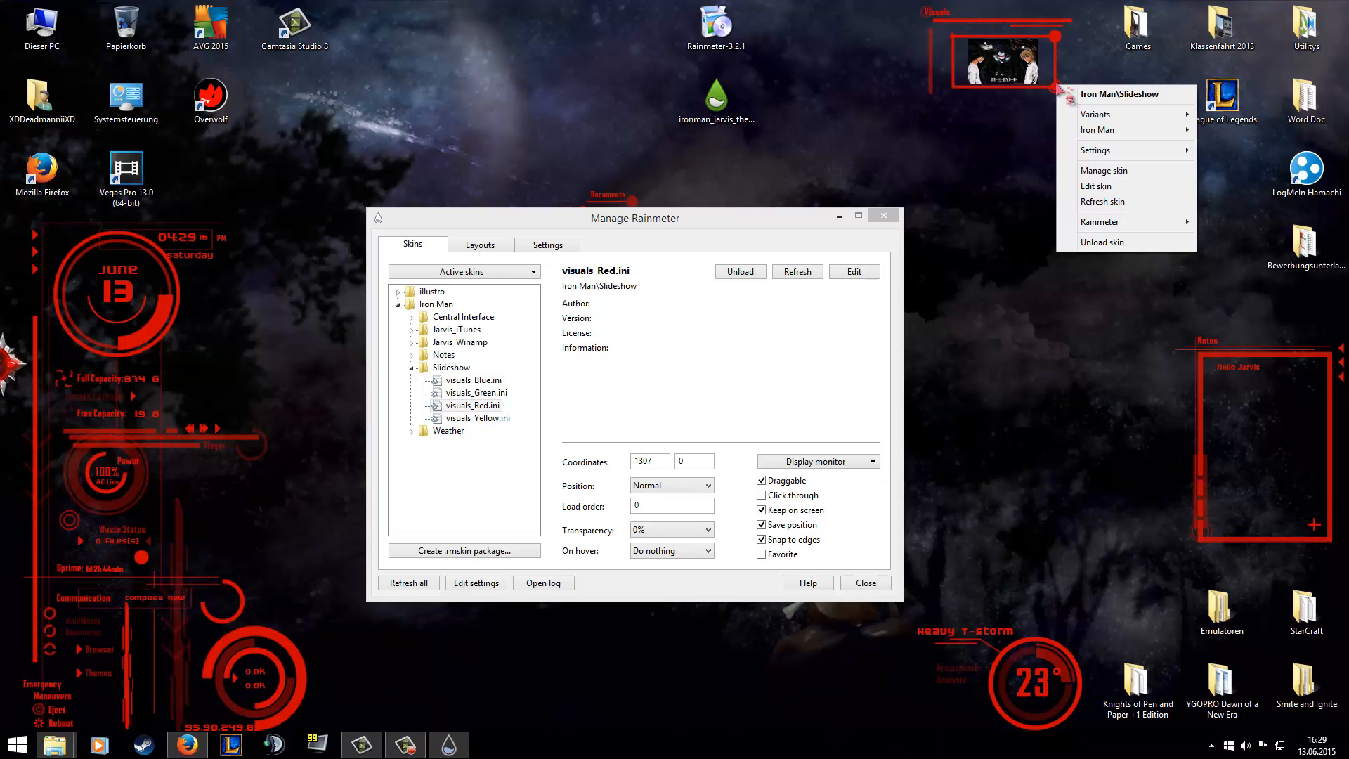
{"action": "mouse_move", "coordinate": [1150, 151]}
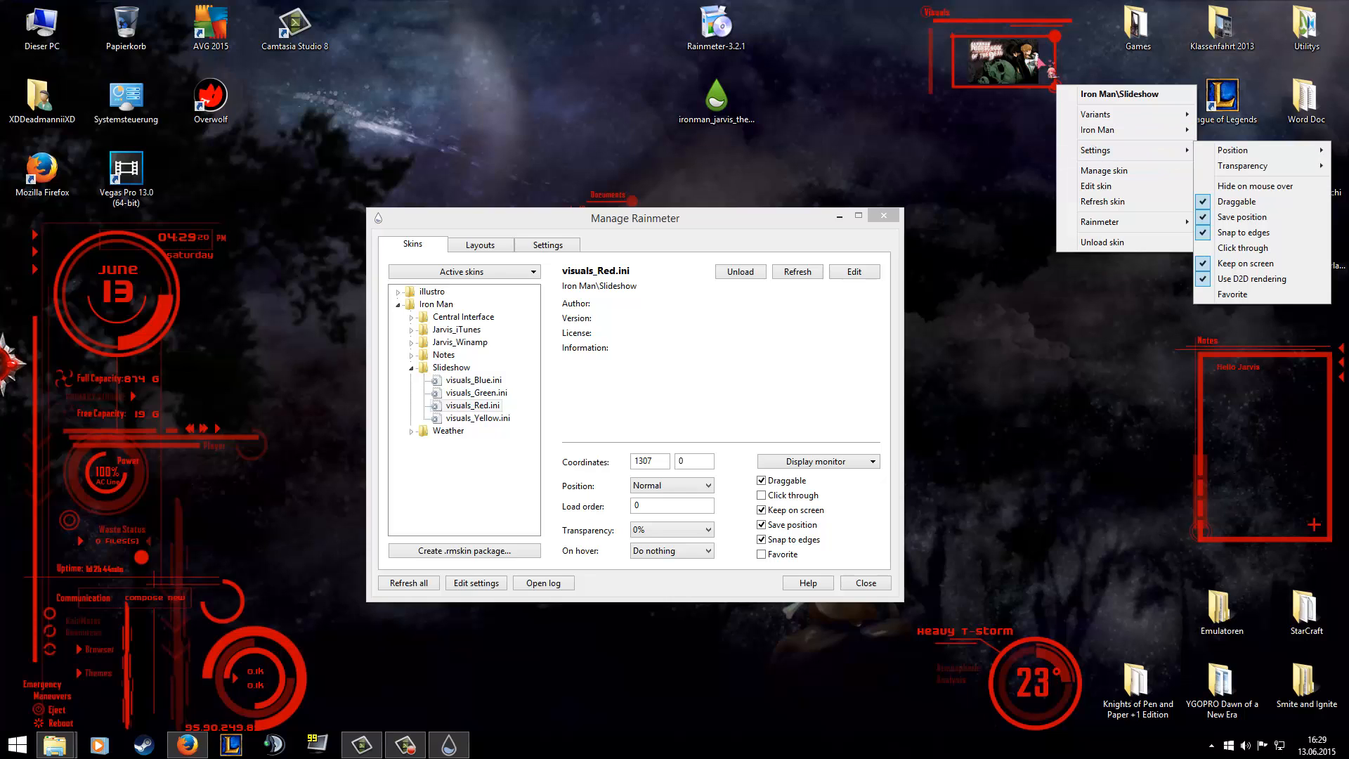
{"action": "left_click", "coordinate": [1088, 48]}
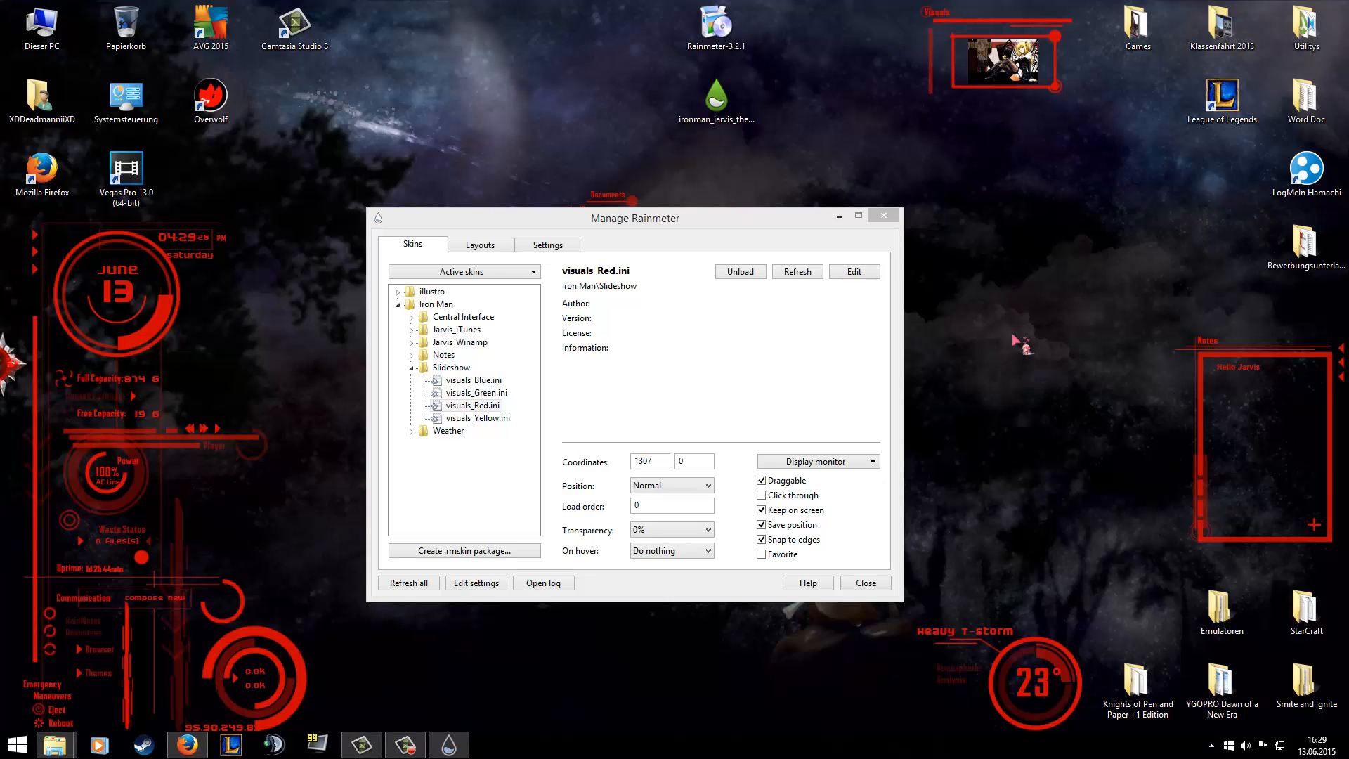
Collapse the Slideshow folder in the skin list and minimize the Manage Rainmeter window.
{"action": "left_click", "coordinate": [411, 367]}
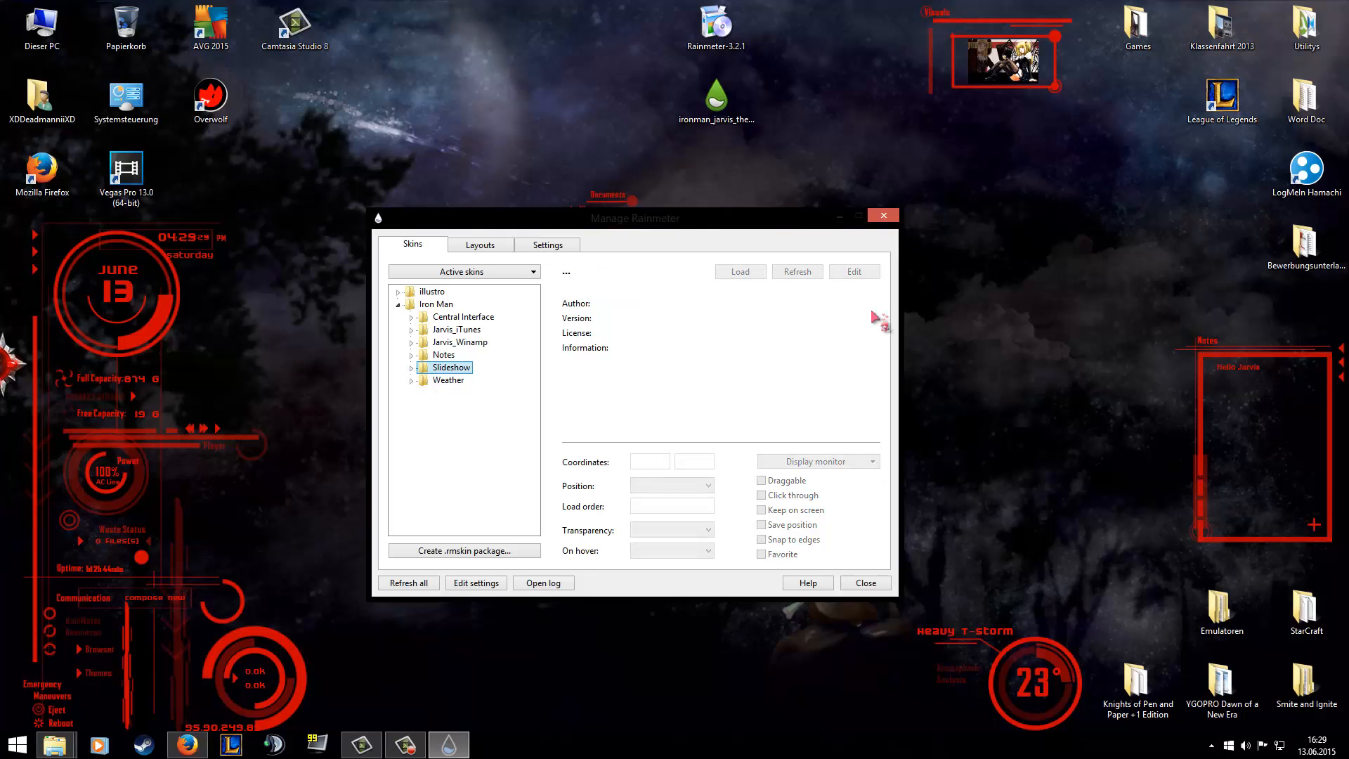
{"action": "left_click", "coordinate": [842, 217]}
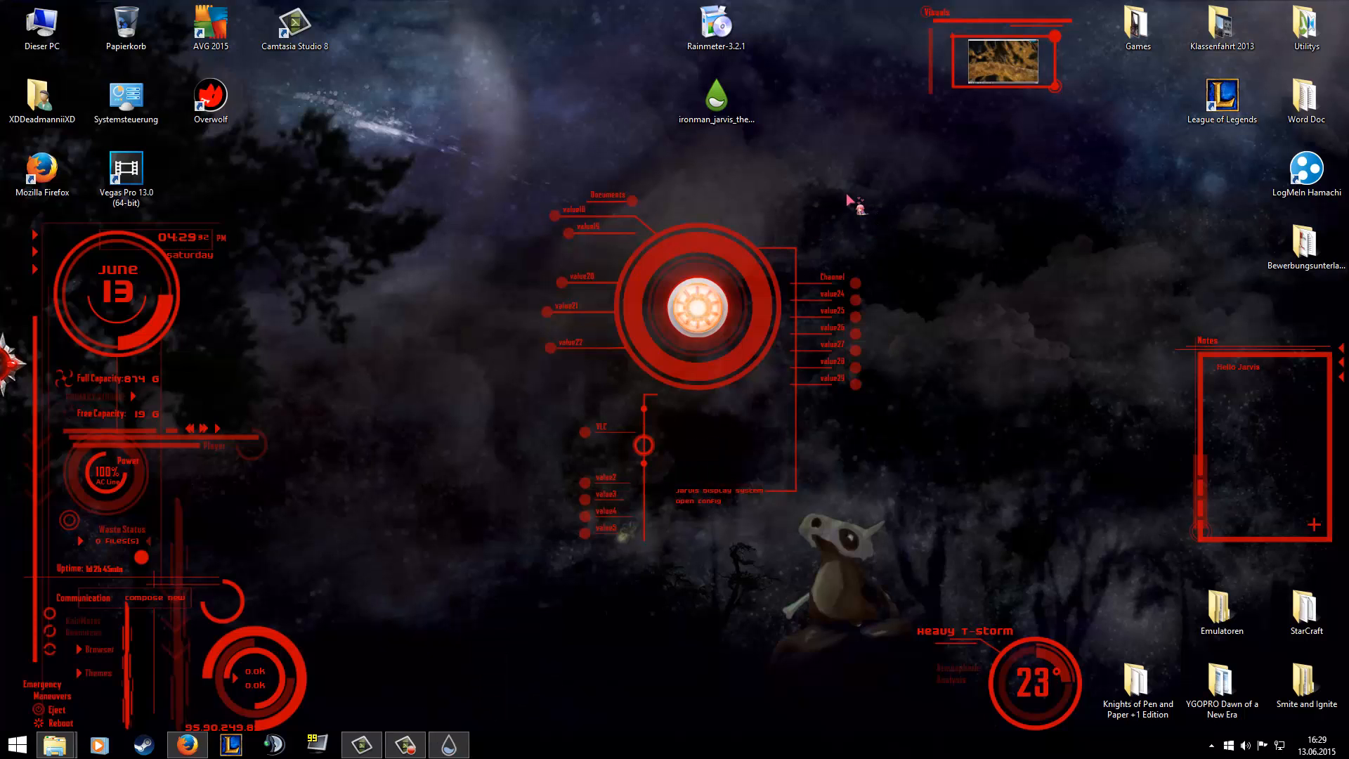